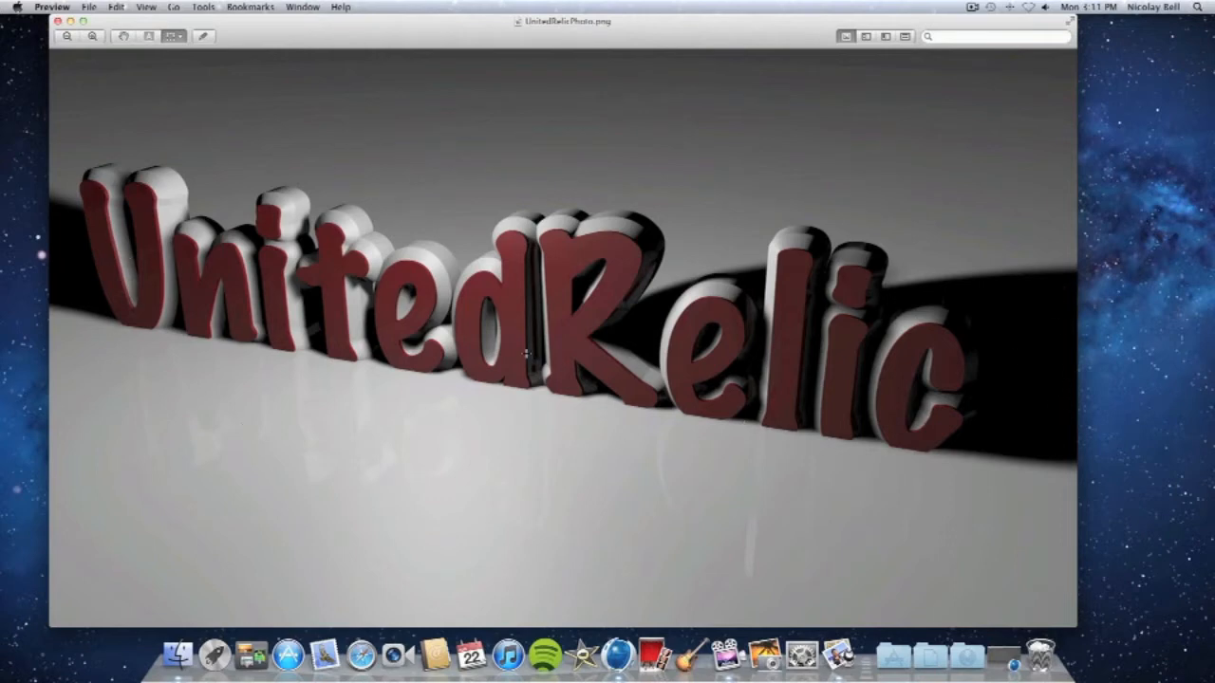
Minimize the UnitedRelicPhoto.png preview and switch to the CINEMA 4D project window
left_click(70, 21)
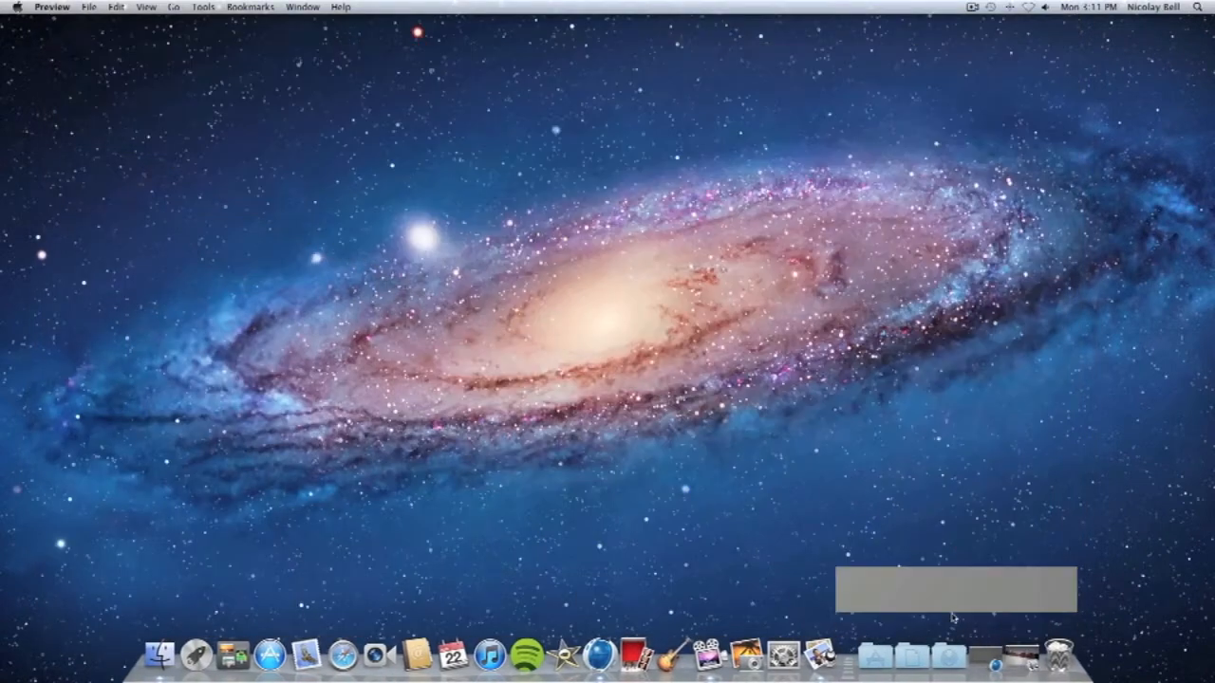
left_click(981, 653)
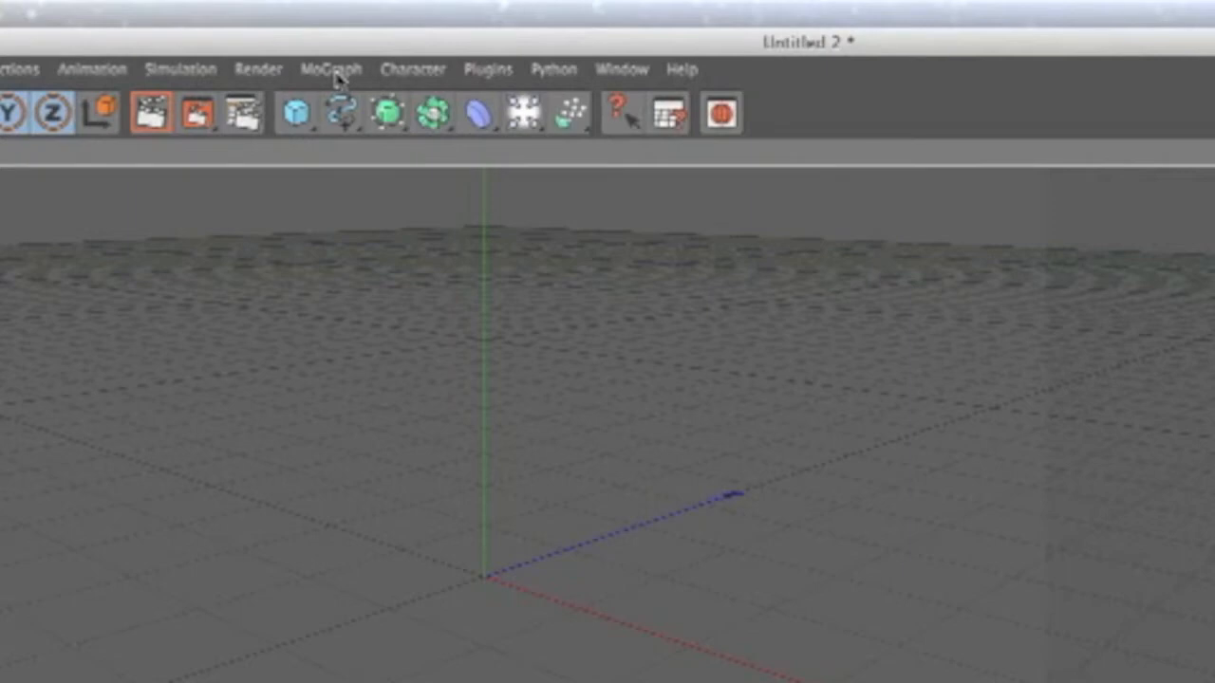
left_click(331, 70)
left_click(353, 356)
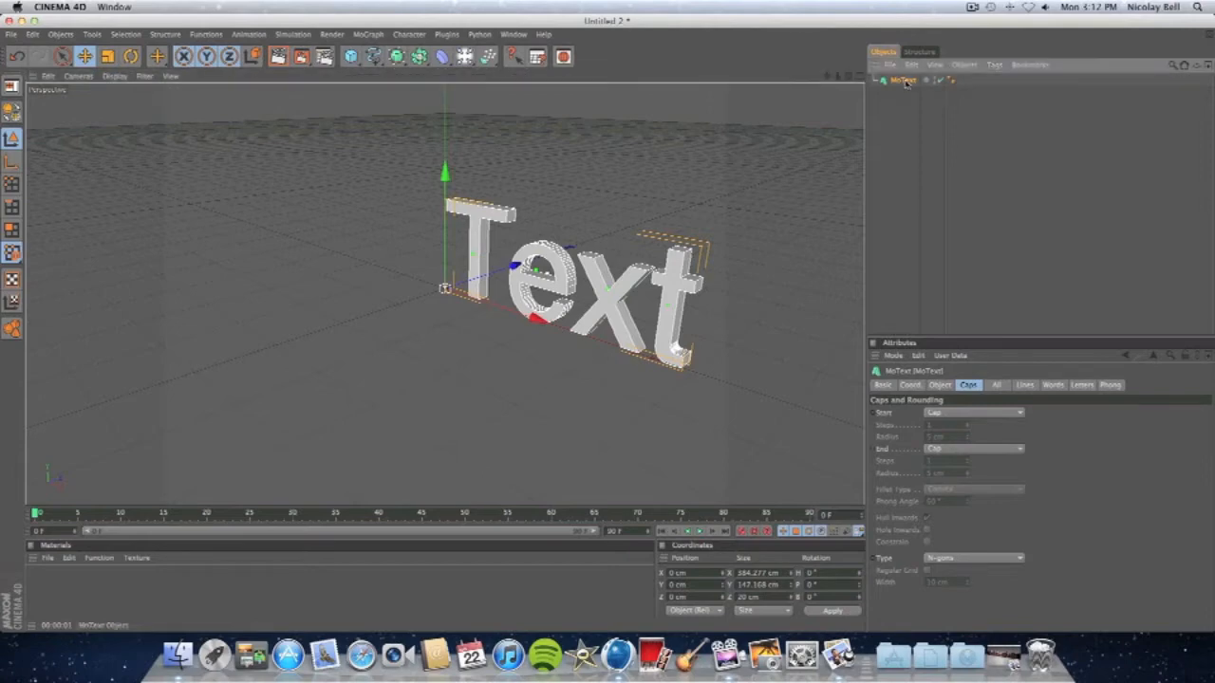
key("Delete")
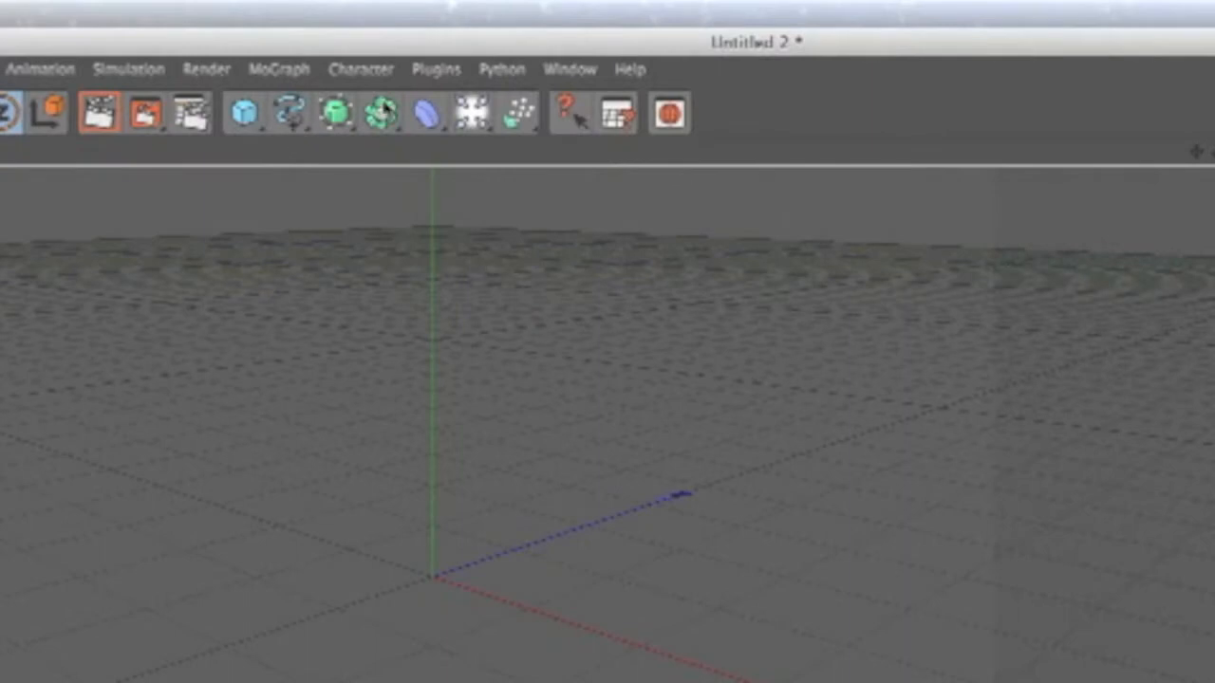
Add a Text spline object to the scene
left_click(290, 112)
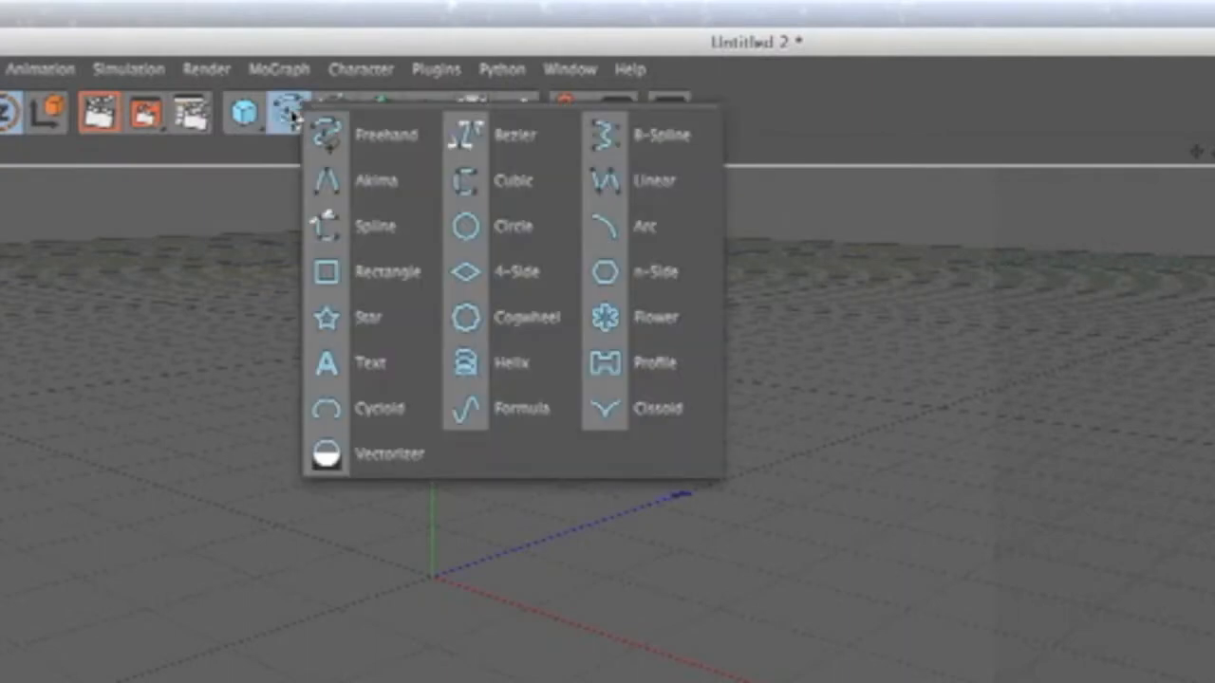
left_click(392, 379)
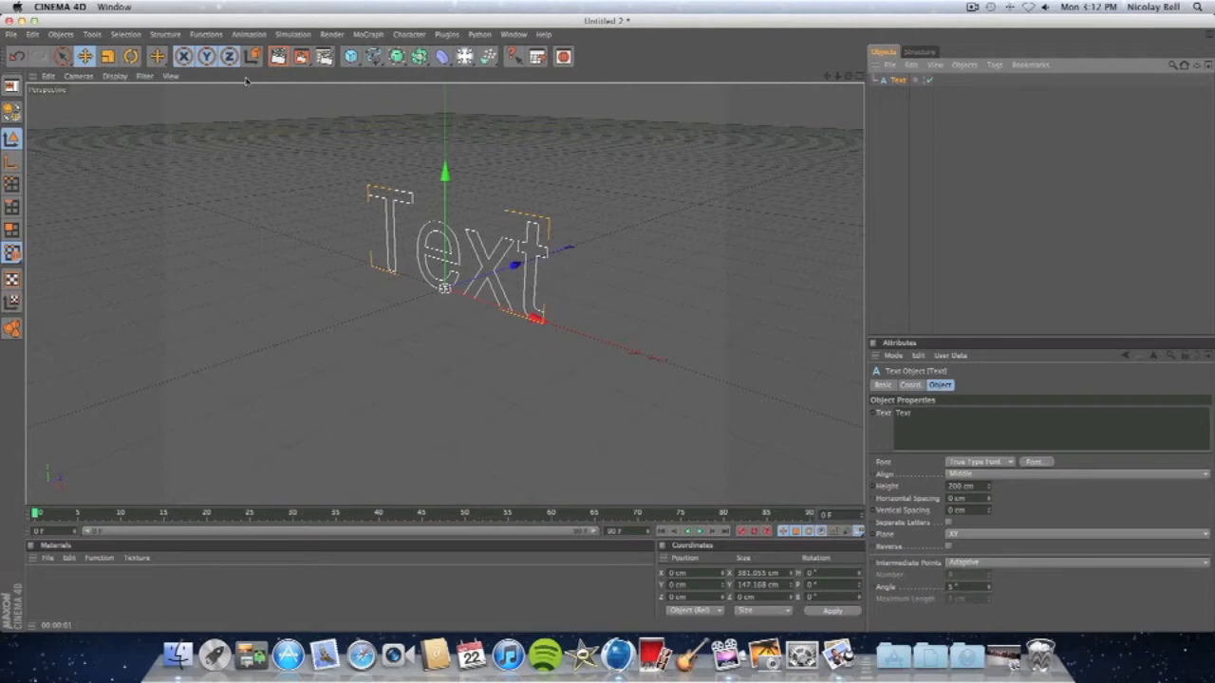
left_click(465, 56)
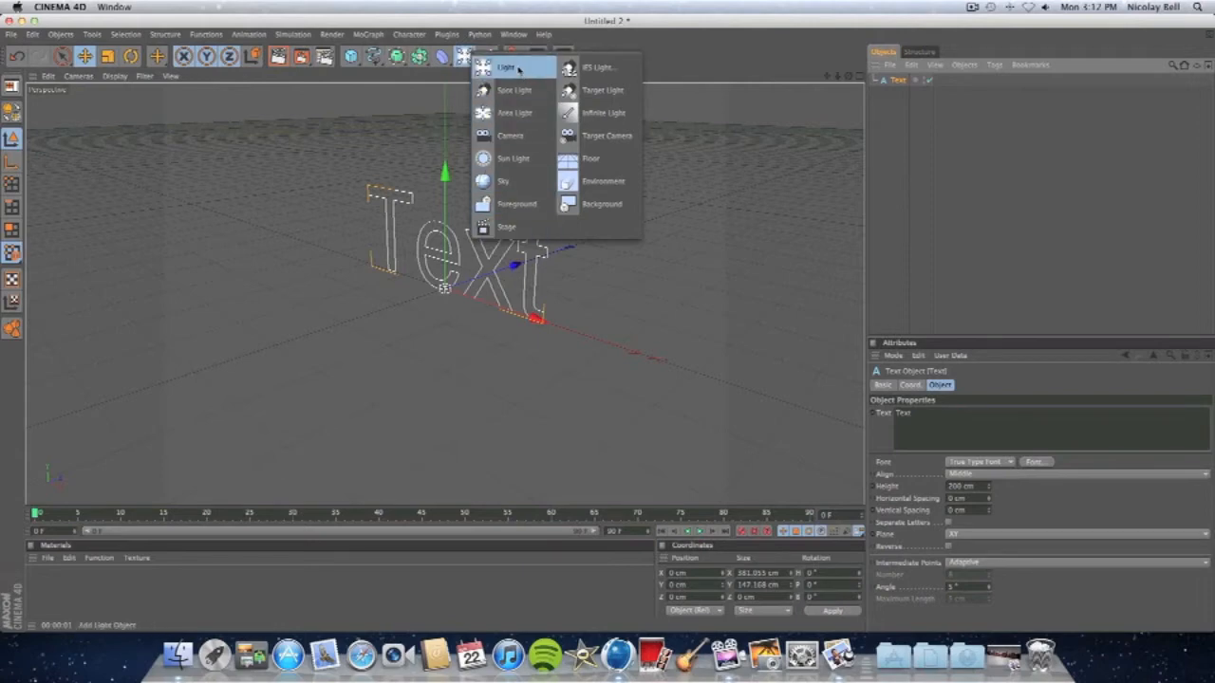
left_click(518, 71)
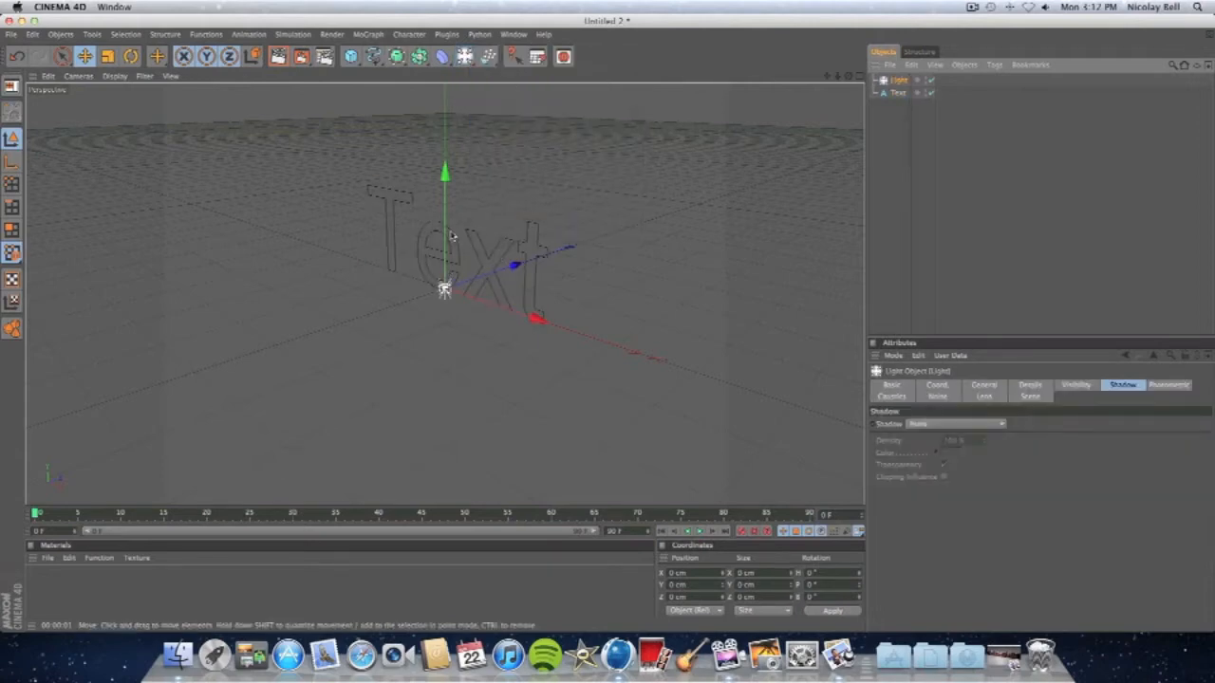
left_click_drag(443, 240, 443, 188)
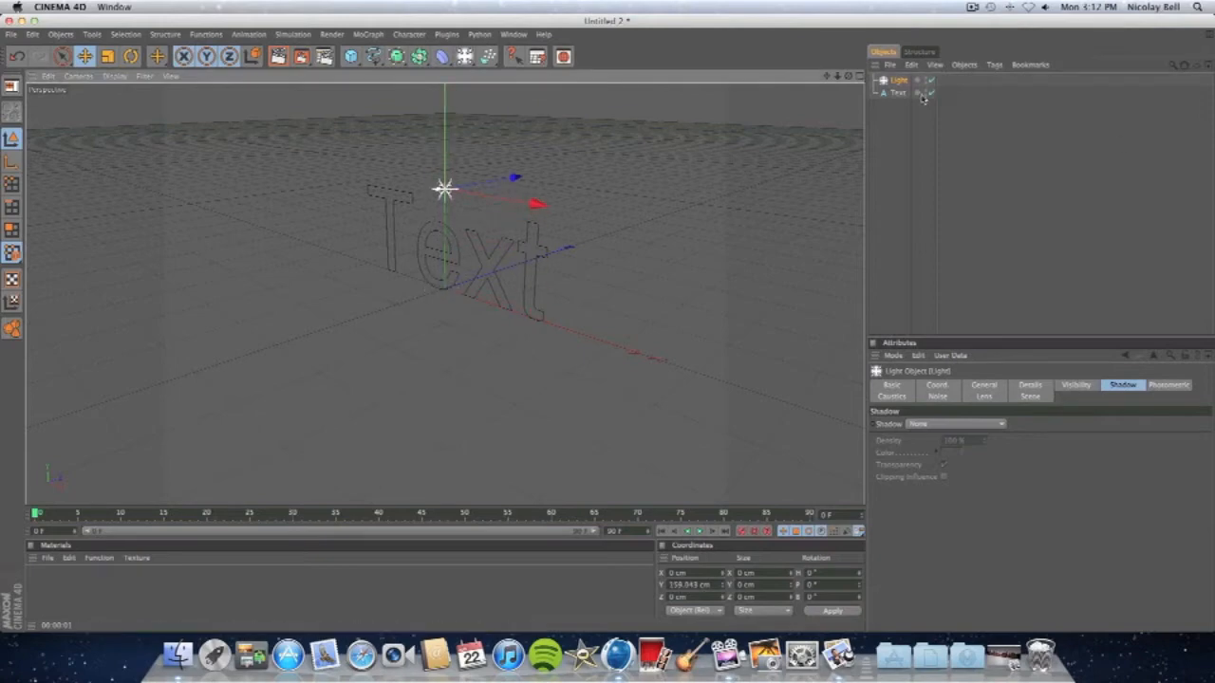
key("Delete")
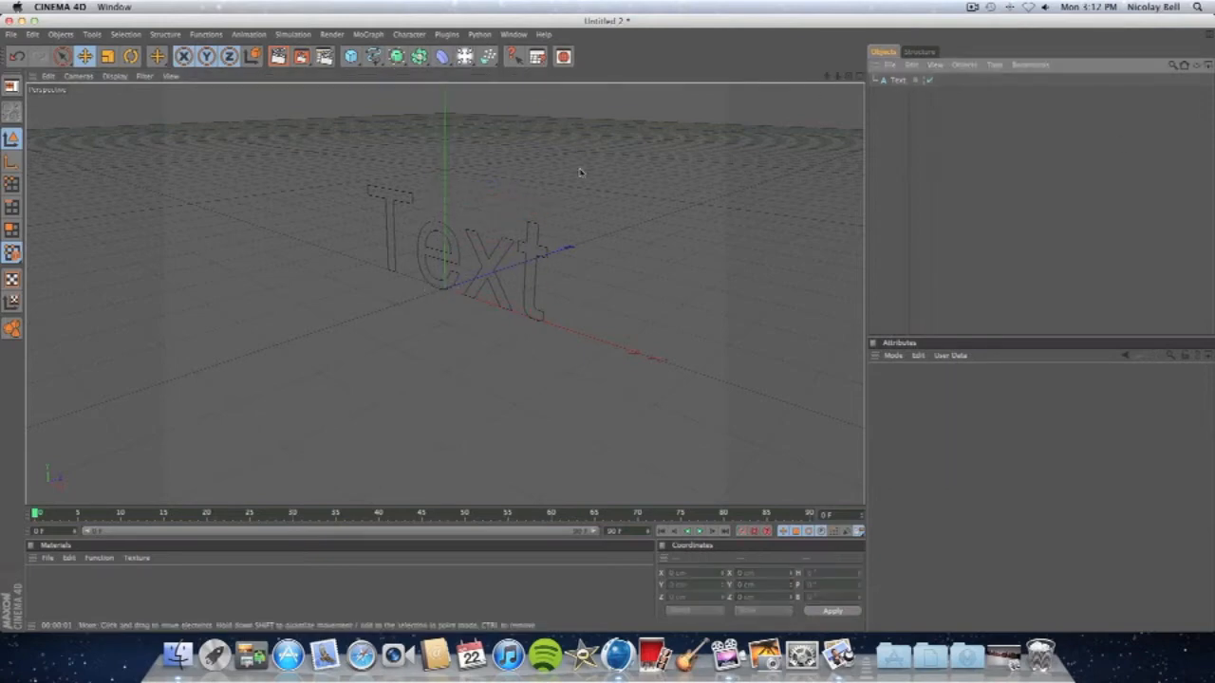
Add an Extrude NURBS object and make the Text spline its child to give the lettering depth
left_click(896, 80)
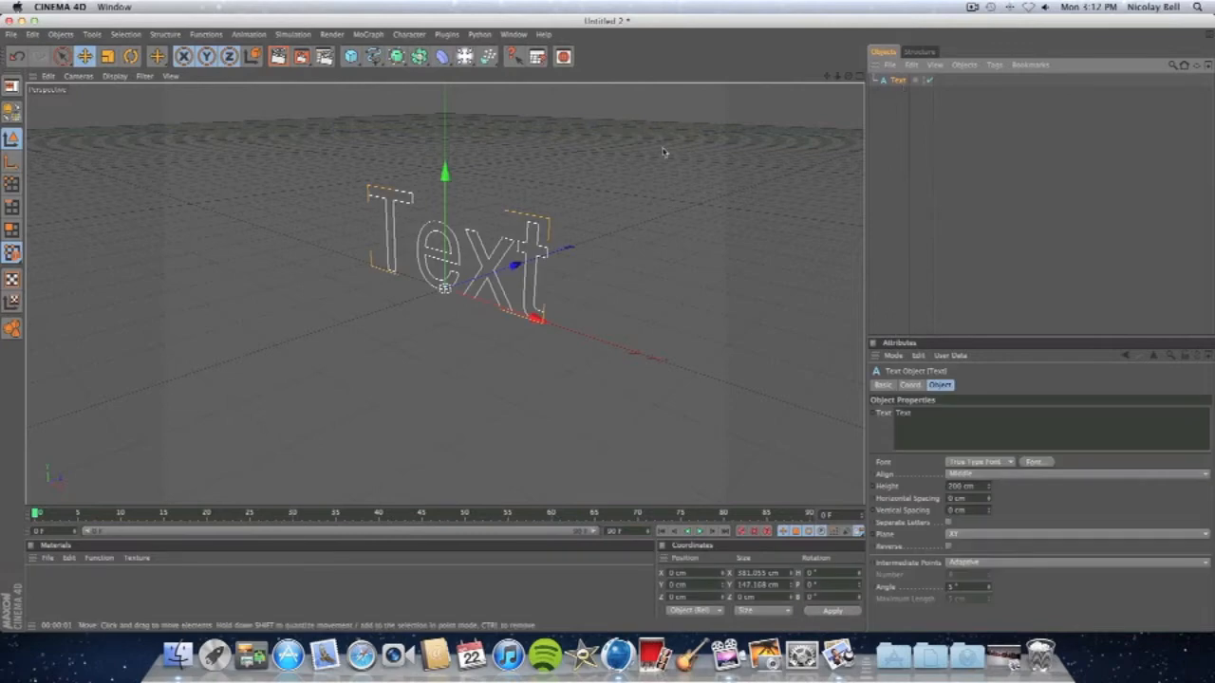
left_click_drag(849, 76, 666, 9)
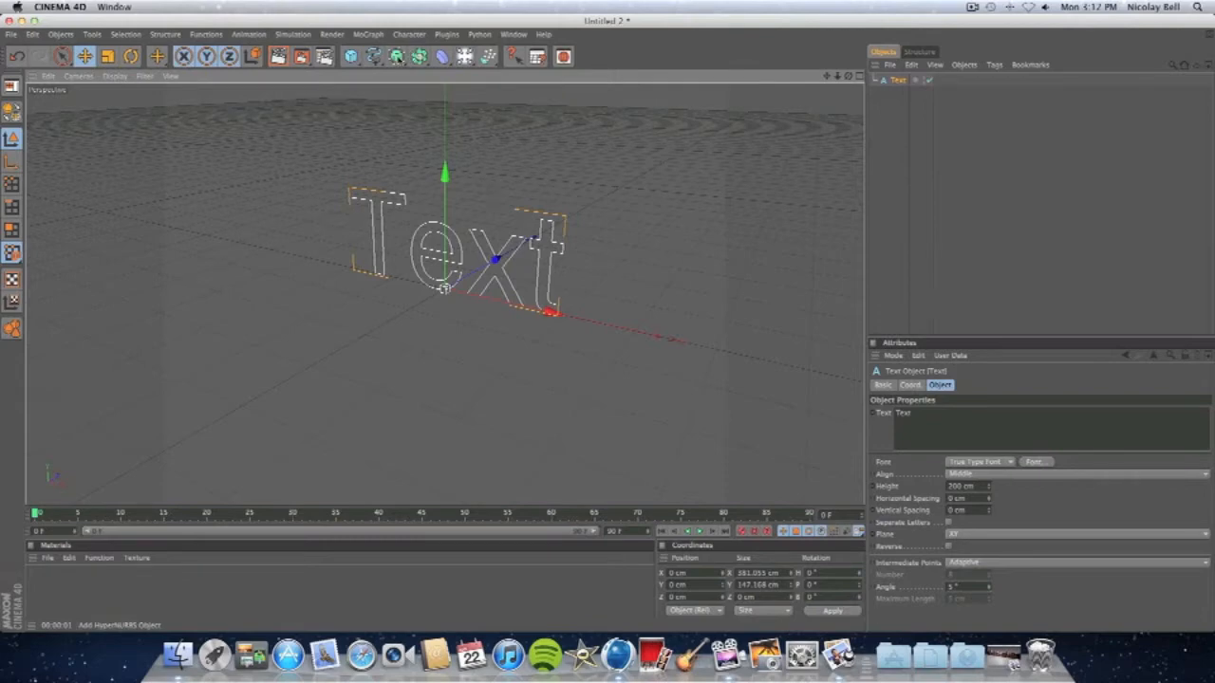
left_click(397, 56)
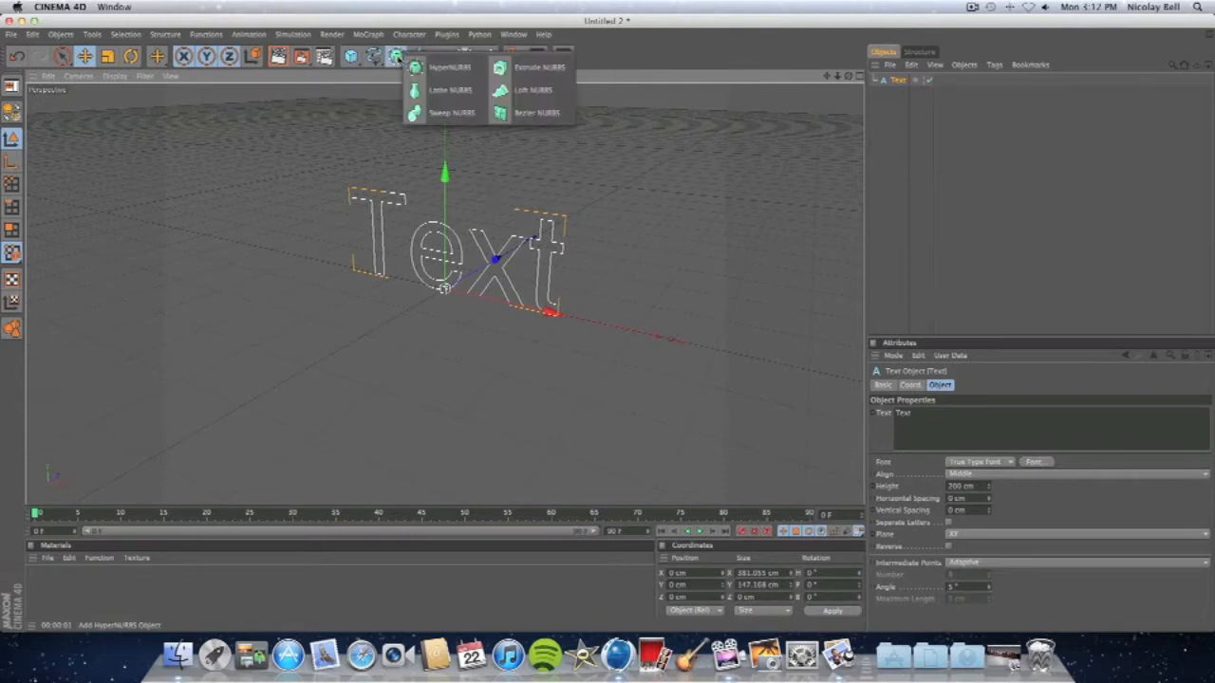
left_click(539, 67)
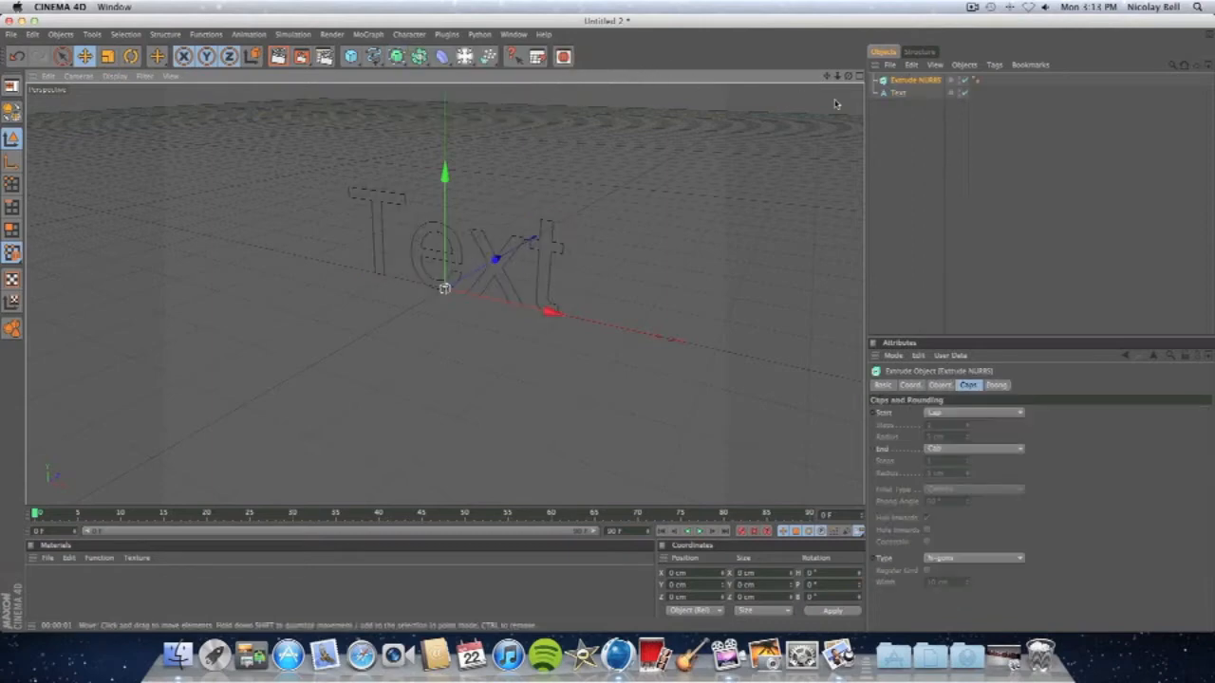
mouse_move(897, 93)
left_mouse_down()
mouse_move(903, 123)
mouse_move(913, 84)
left_mouse_up()
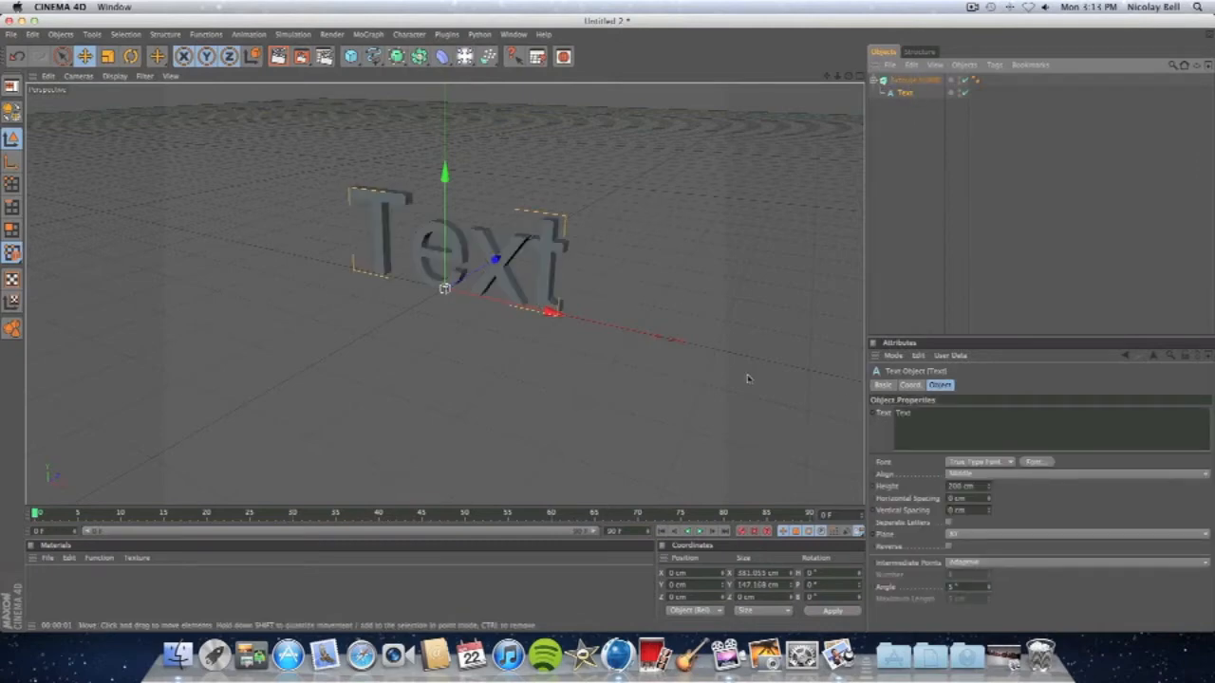
Replace the Text spline's wording with "UnitedRelic"
left_click_drag(915, 413, 810, 410)
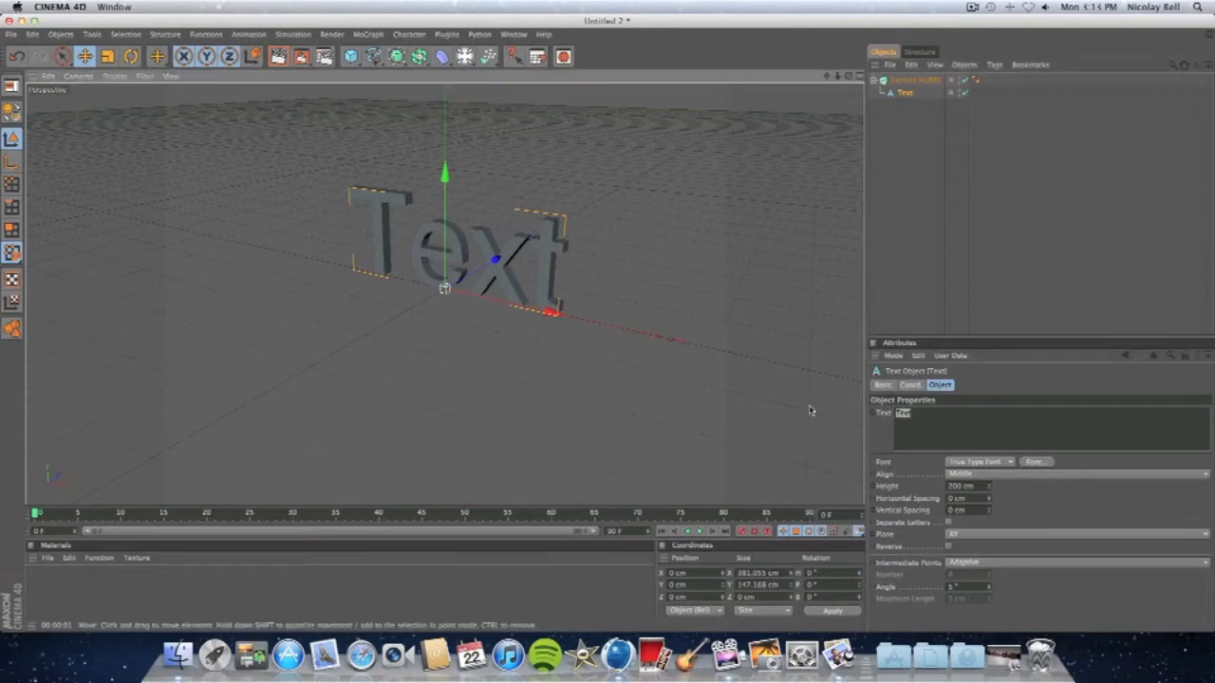
right_click(810, 410)
left_click(808, 412)
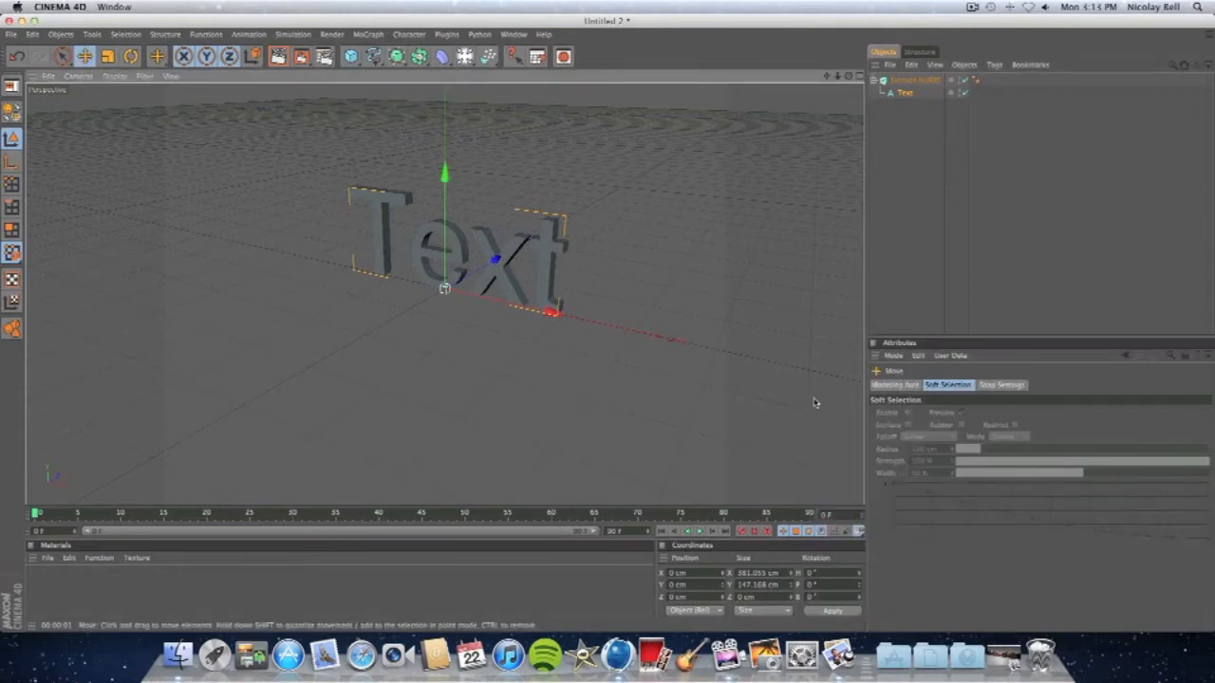
left_click(906, 93)
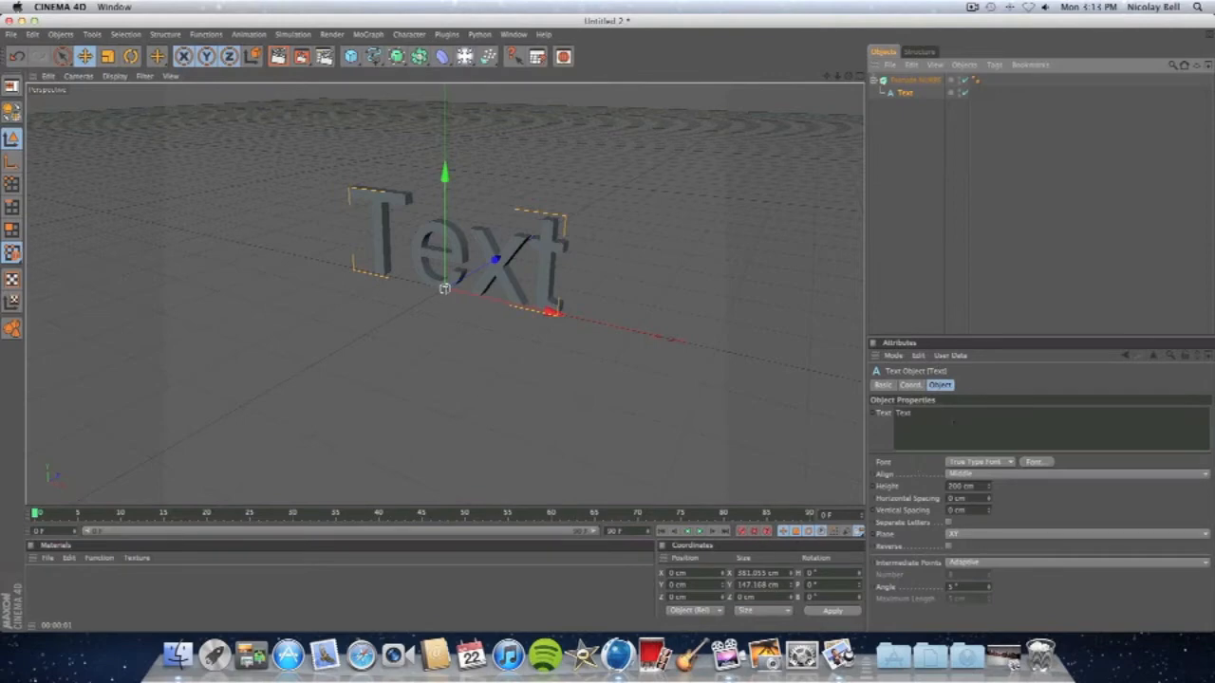
left_click_drag(952, 420, 849, 416)
type("UnitedRelie")
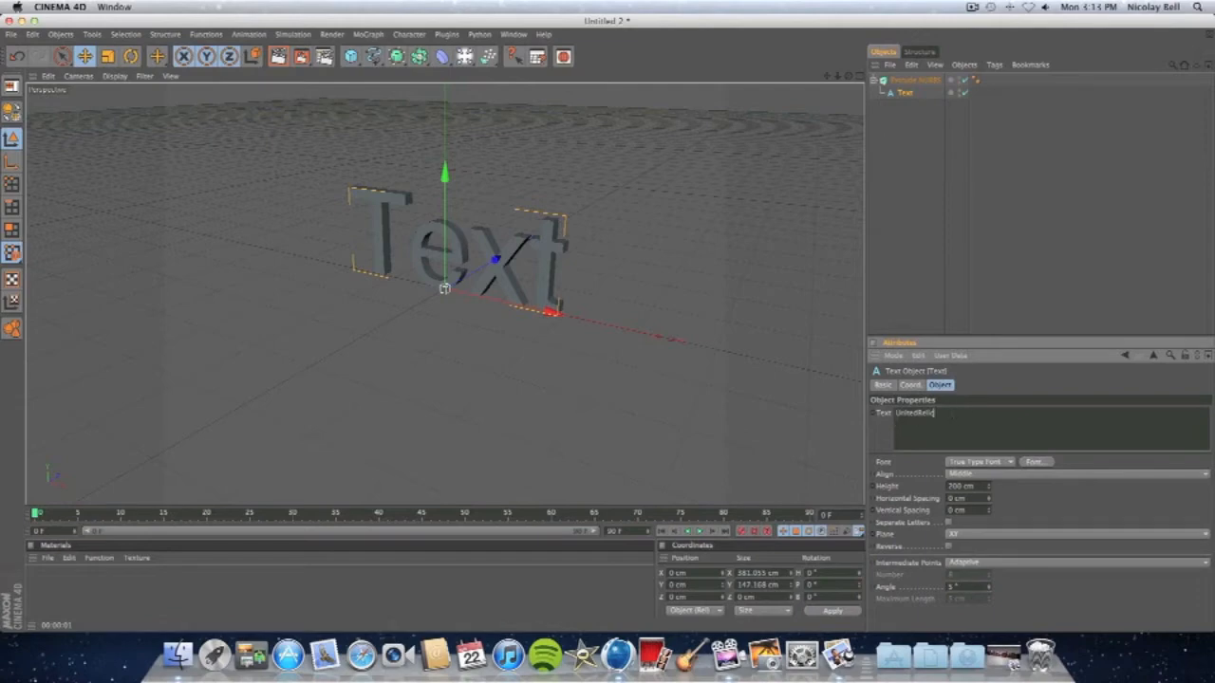
left_click(991, 390)
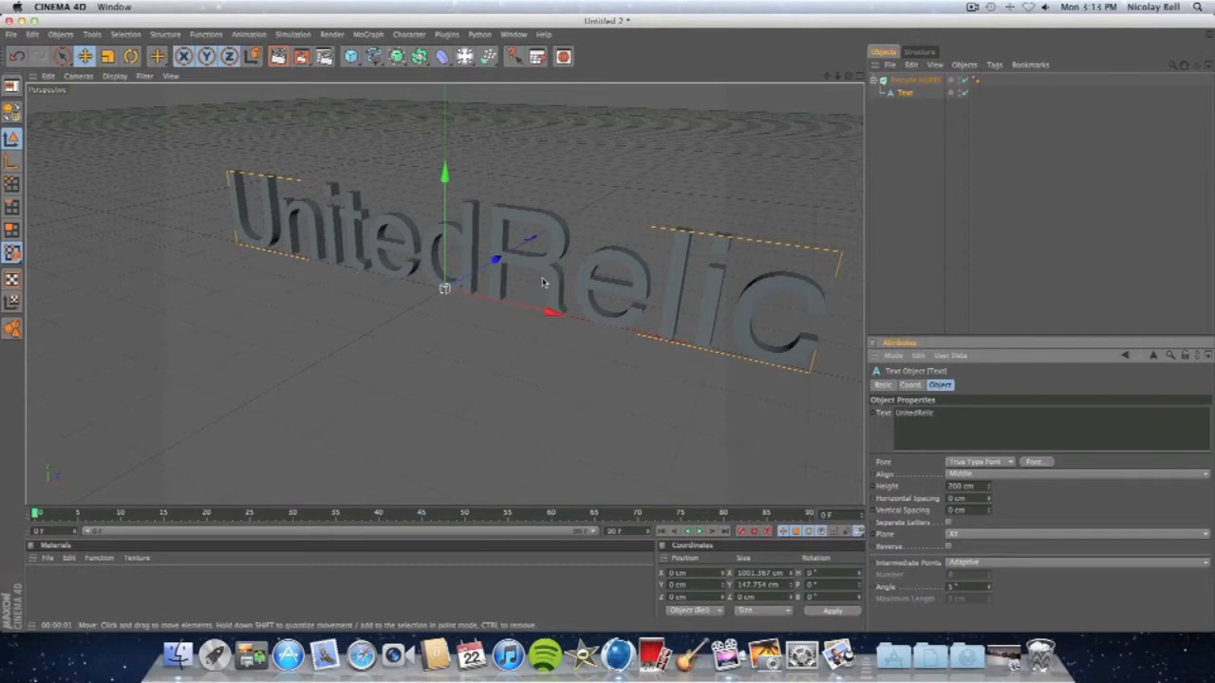
Set the Text spline's font to Marker Felt Thin from the Fun collection
left_click(1034, 462)
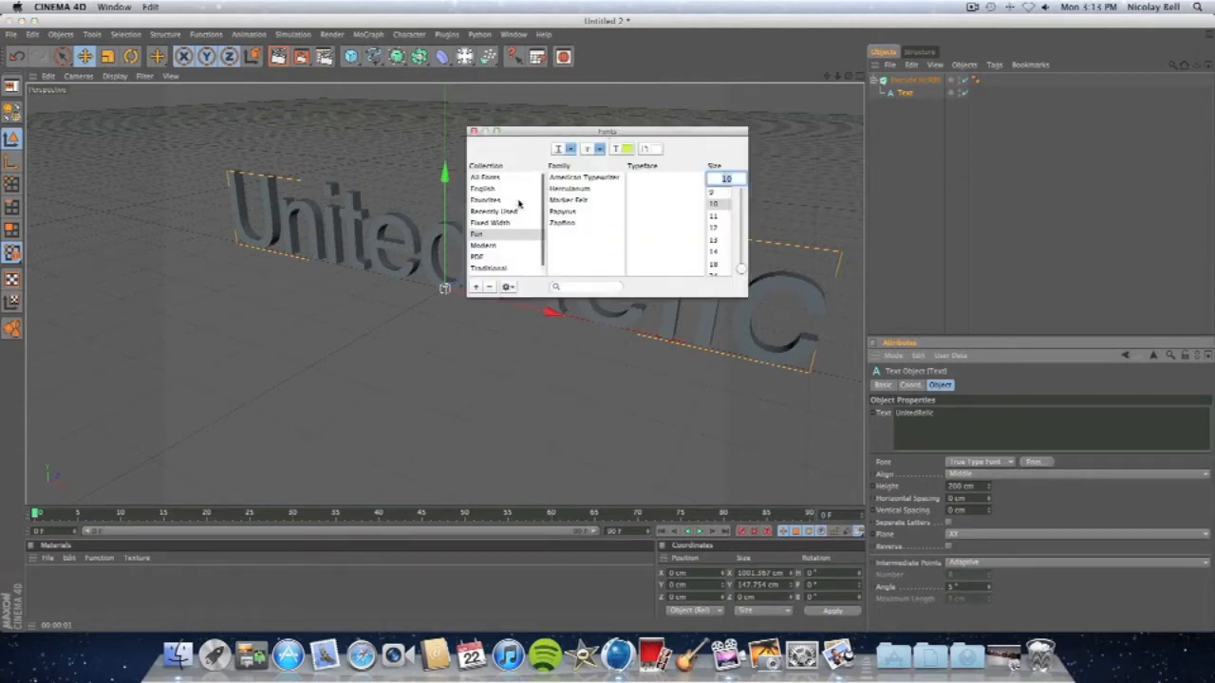
left_click(476, 235)
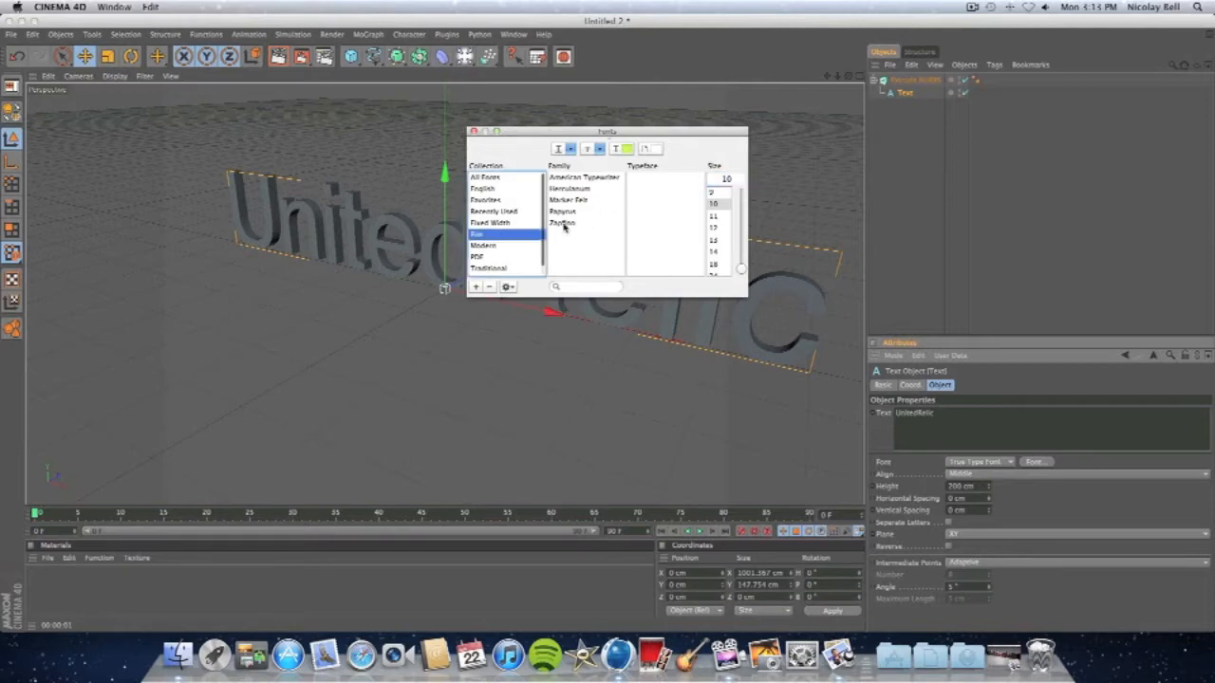
left_click(588, 200)
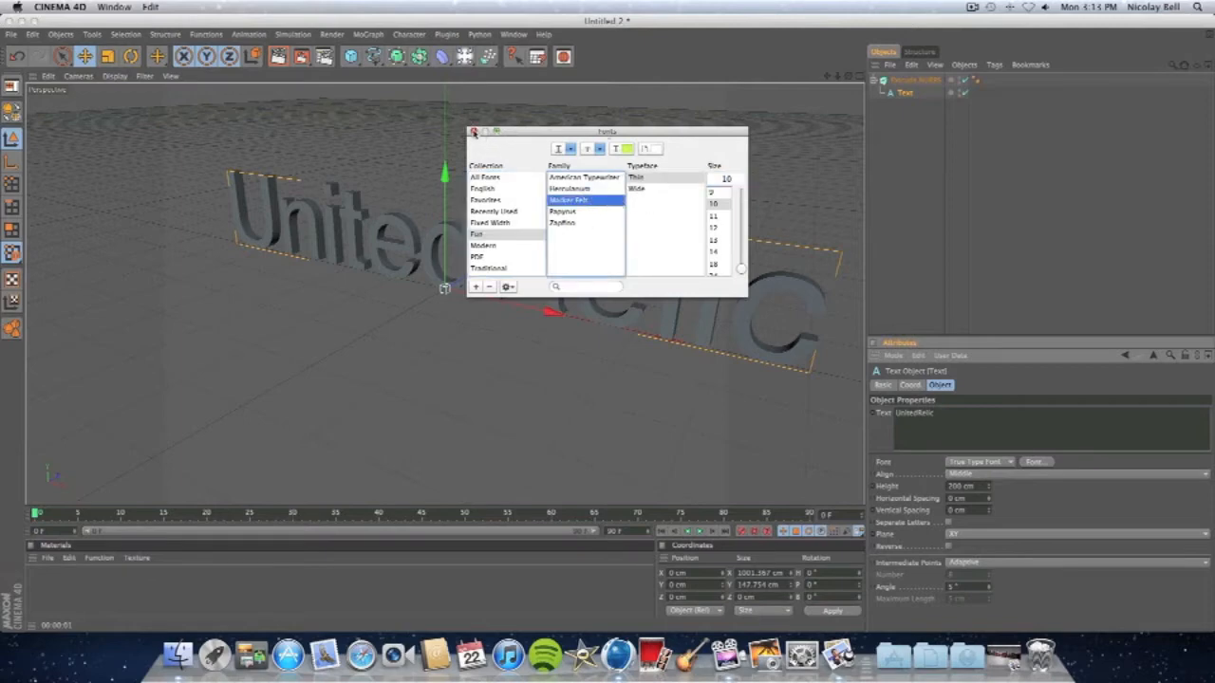
left_click(474, 133)
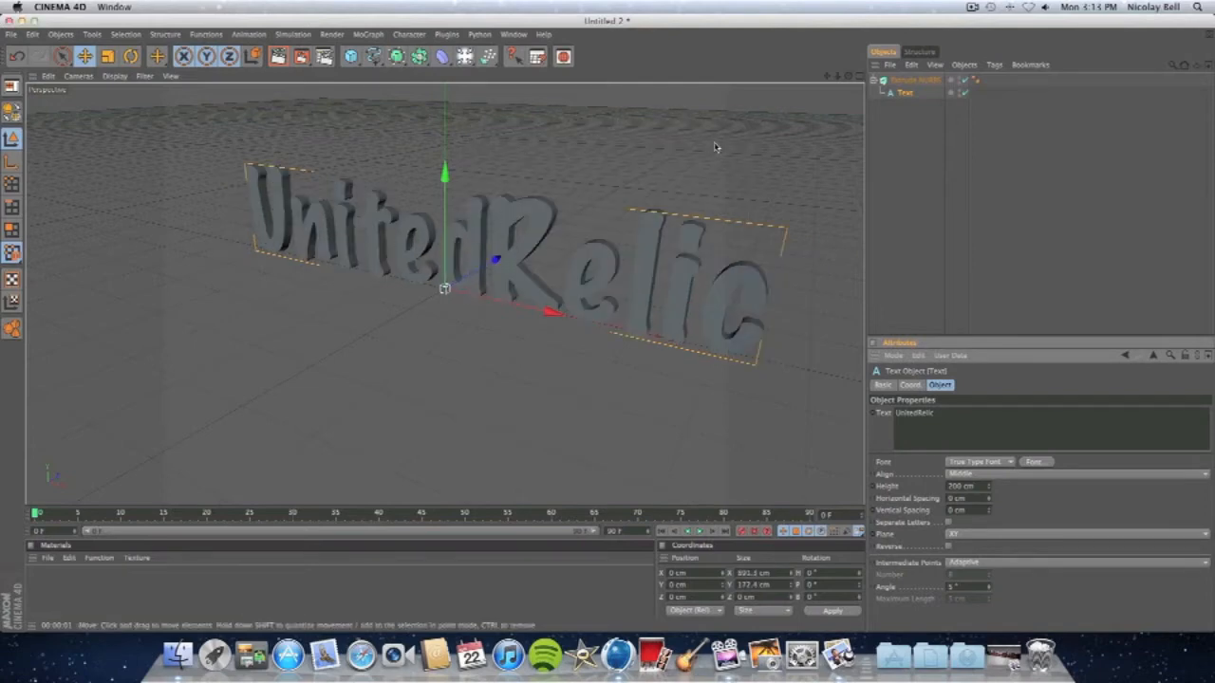
Create a new material and set its color to dark red, RGB 112, 28, 28
mouse_move(849, 76)
left_mouse_down()
mouse_move(916, 69)
mouse_move(785, 75)
mouse_move(865, 79)
mouse_move(805, 80)
mouse_move(843, 74)
left_mouse_up()
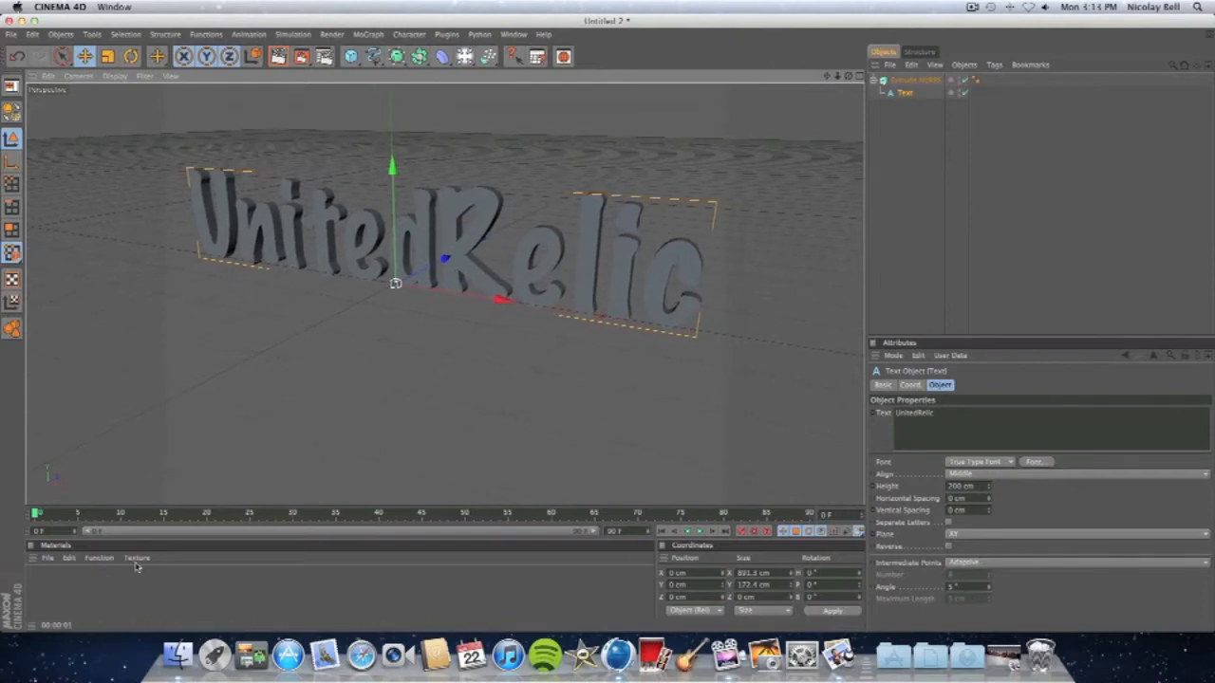
double_click(56, 582)
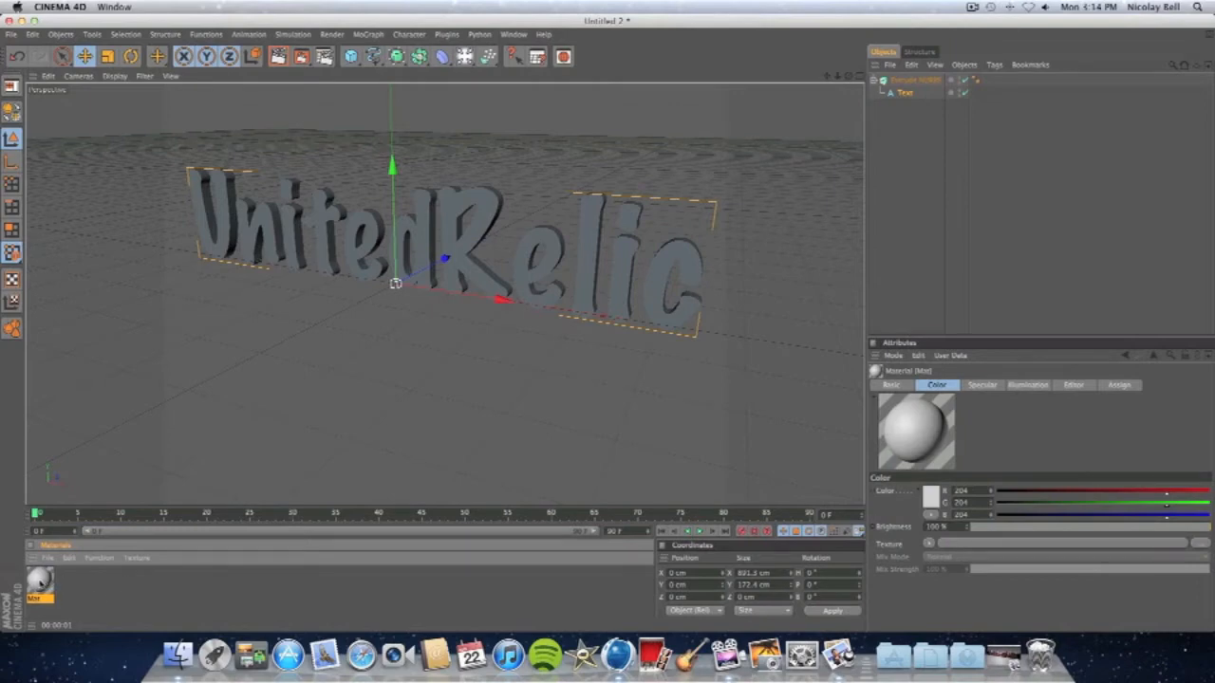
double_click(40, 581)
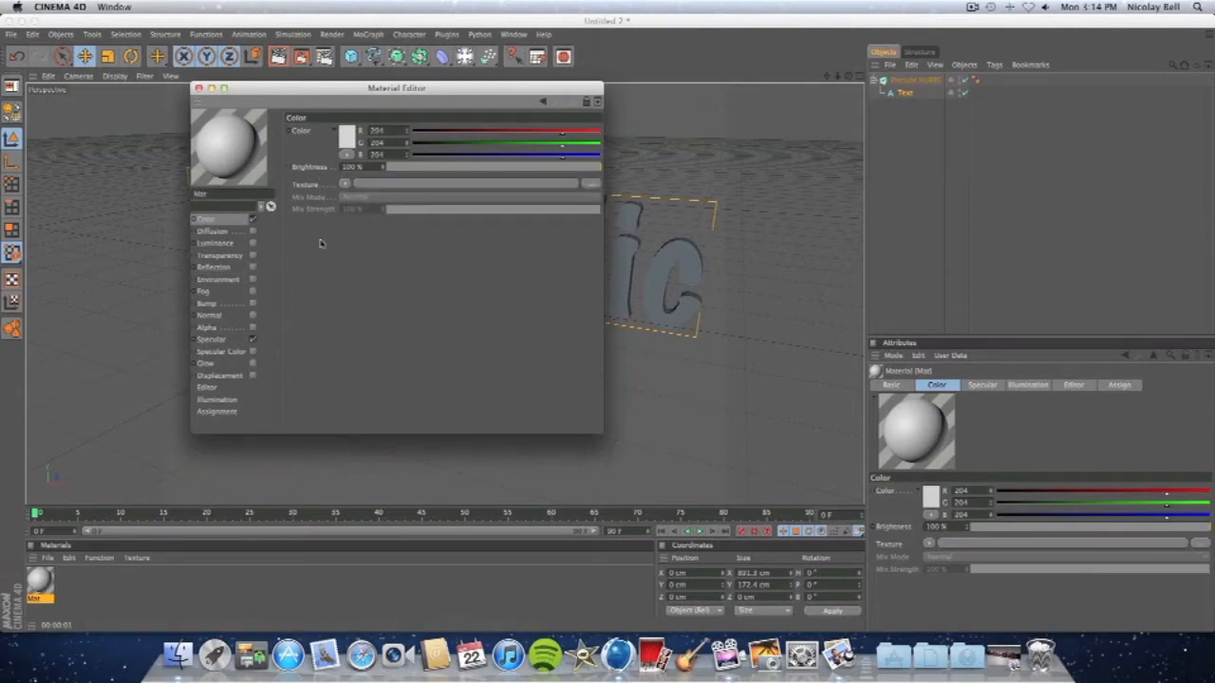
left_click(348, 140)
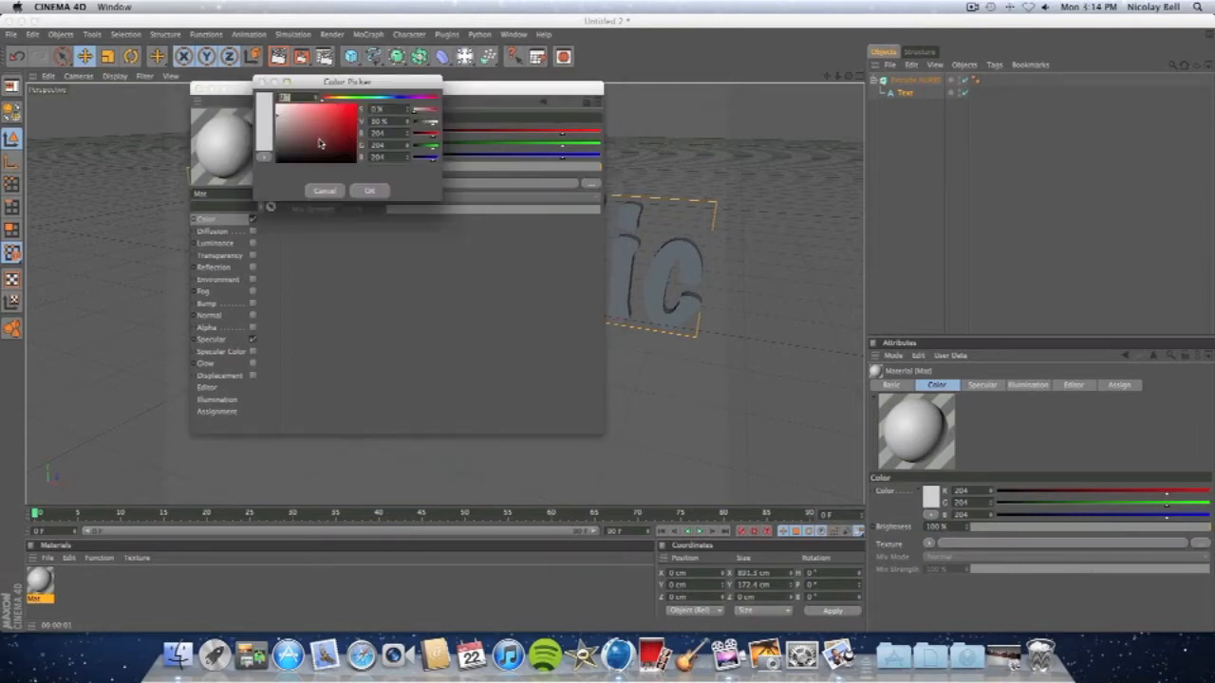
left_click_drag(332, 134, 335, 139)
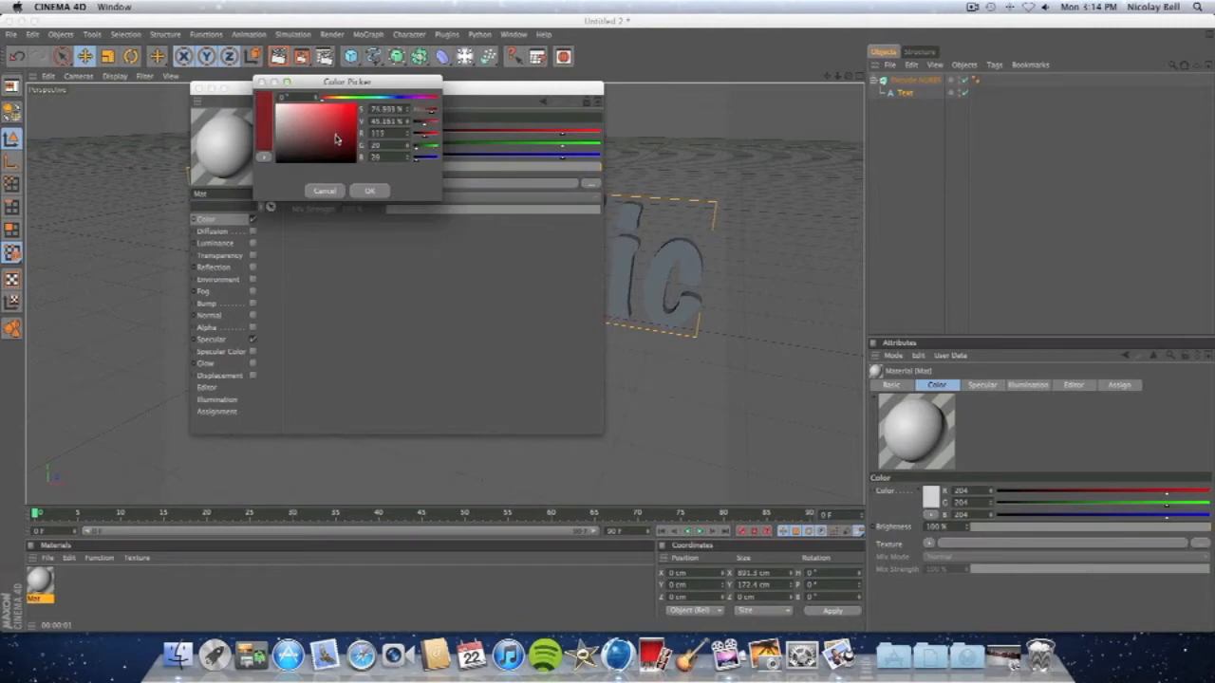
left_click(372, 192)
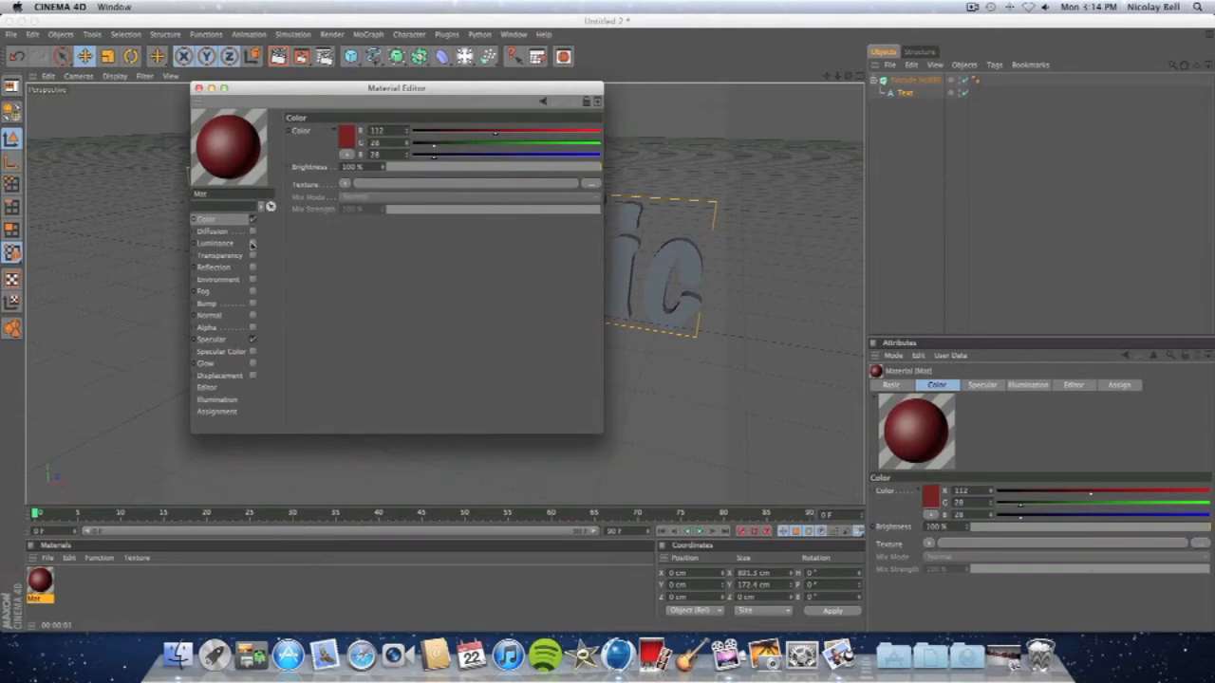
Enable Reflection on the red material with 20% brightness and close the material's editor
left_click(218, 268)
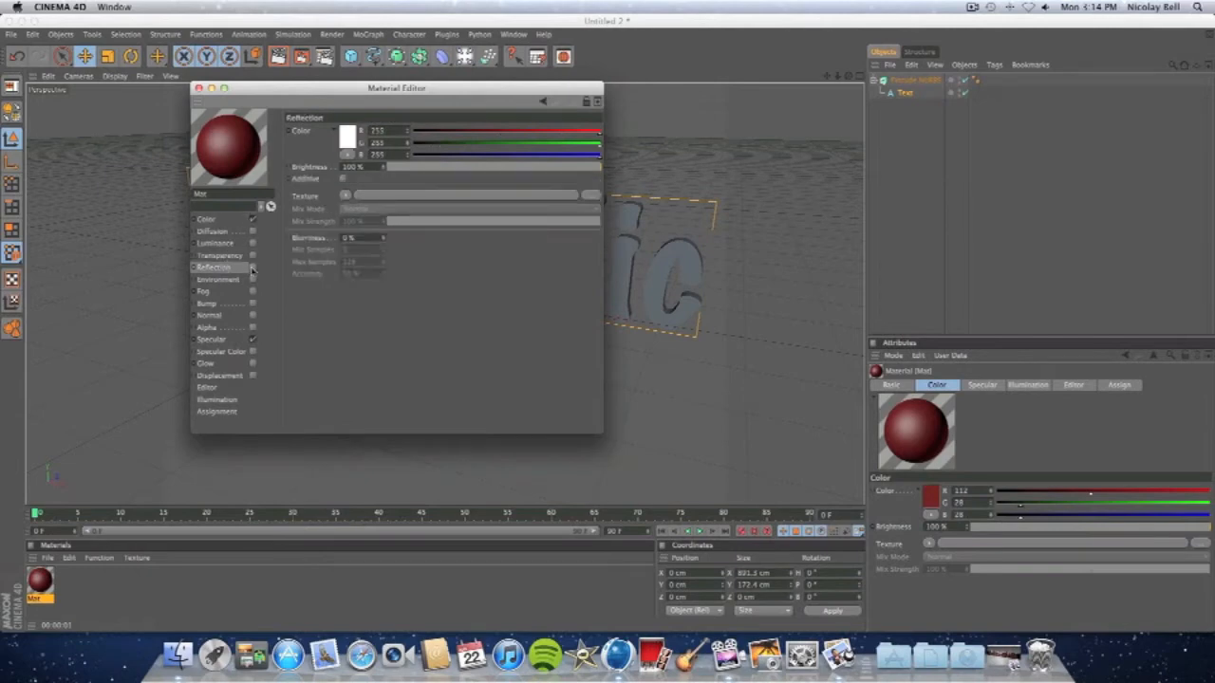
left_click(252, 269)
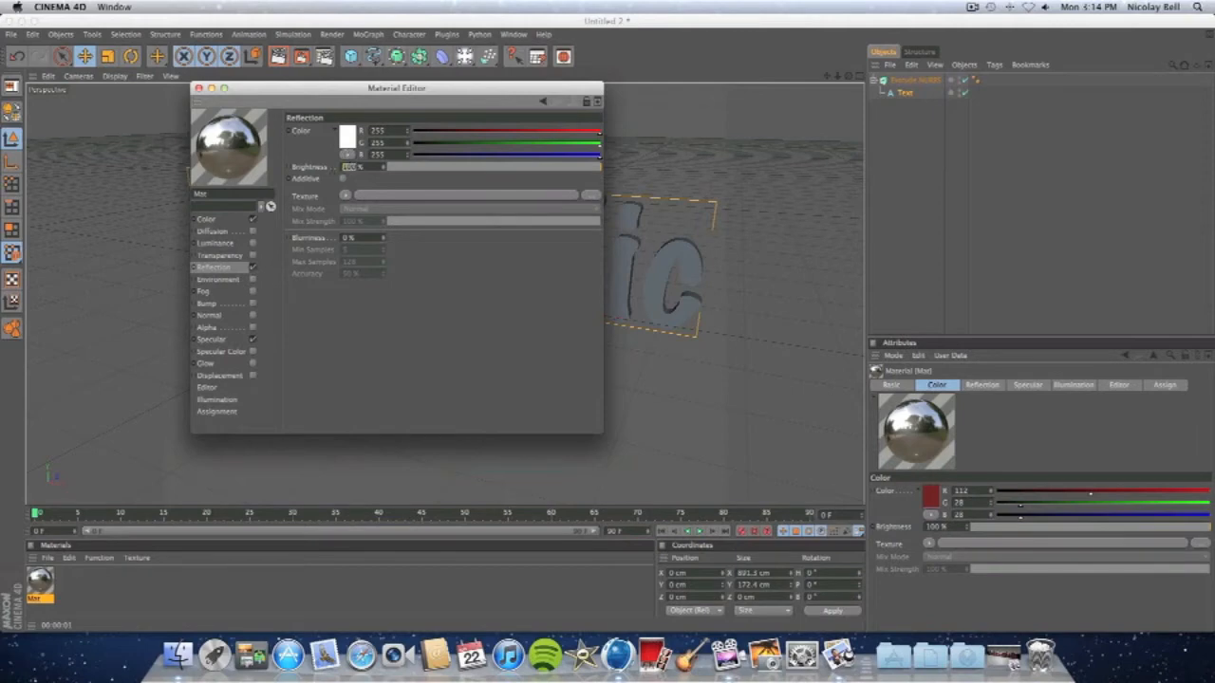
type("4")
key("Return")
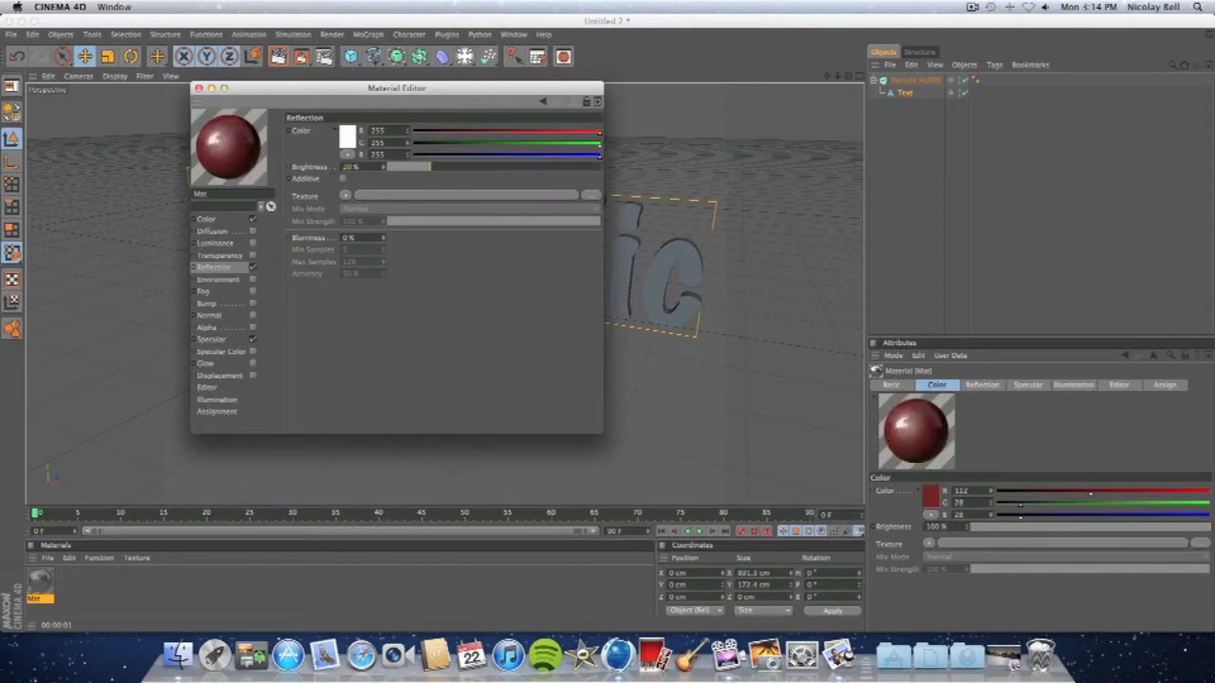
left_click(199, 87)
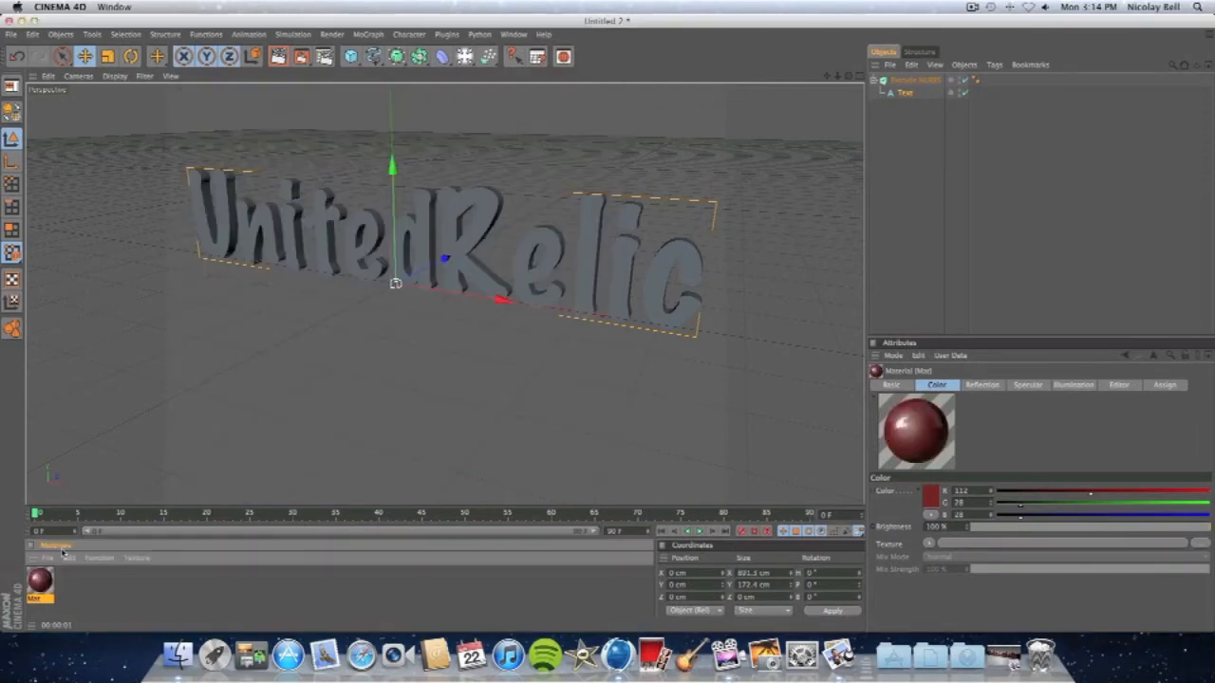
Apply the red material to the Extrude NURBS object and deselect everything
left_click_drag(52, 584, 917, 81)
left_click(775, 117)
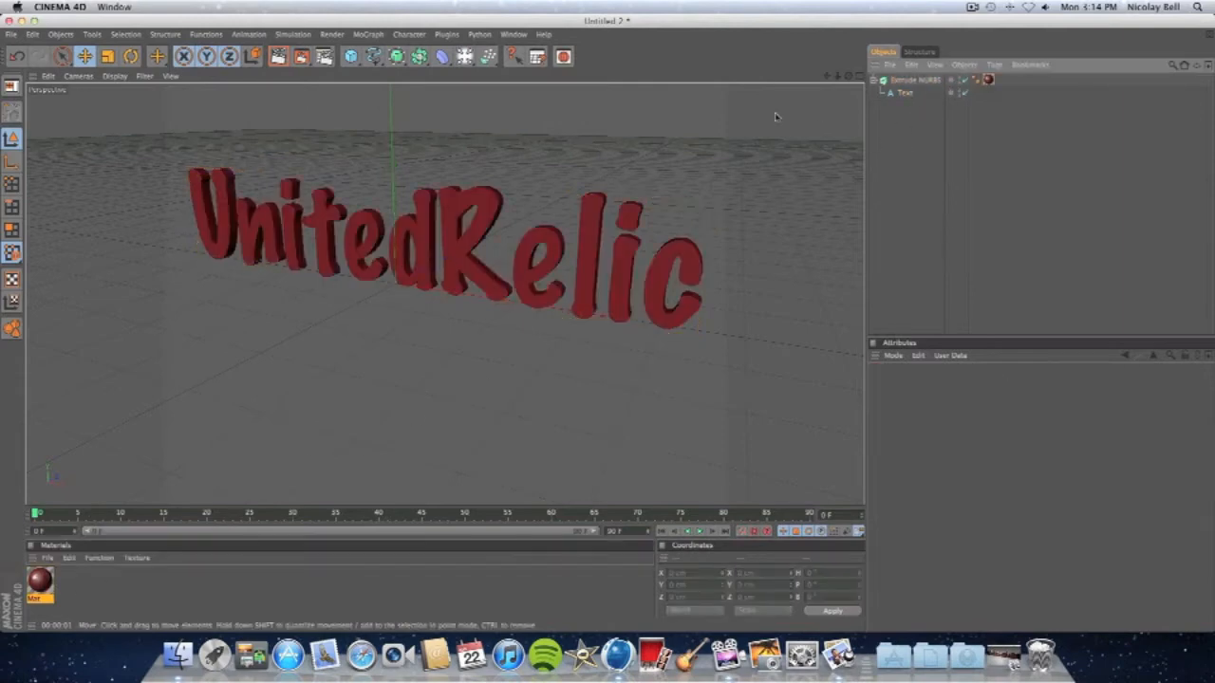
Render a preview of the red text and duplicate its Extrude NURBS object together with its Text spline
left_click(277, 56)
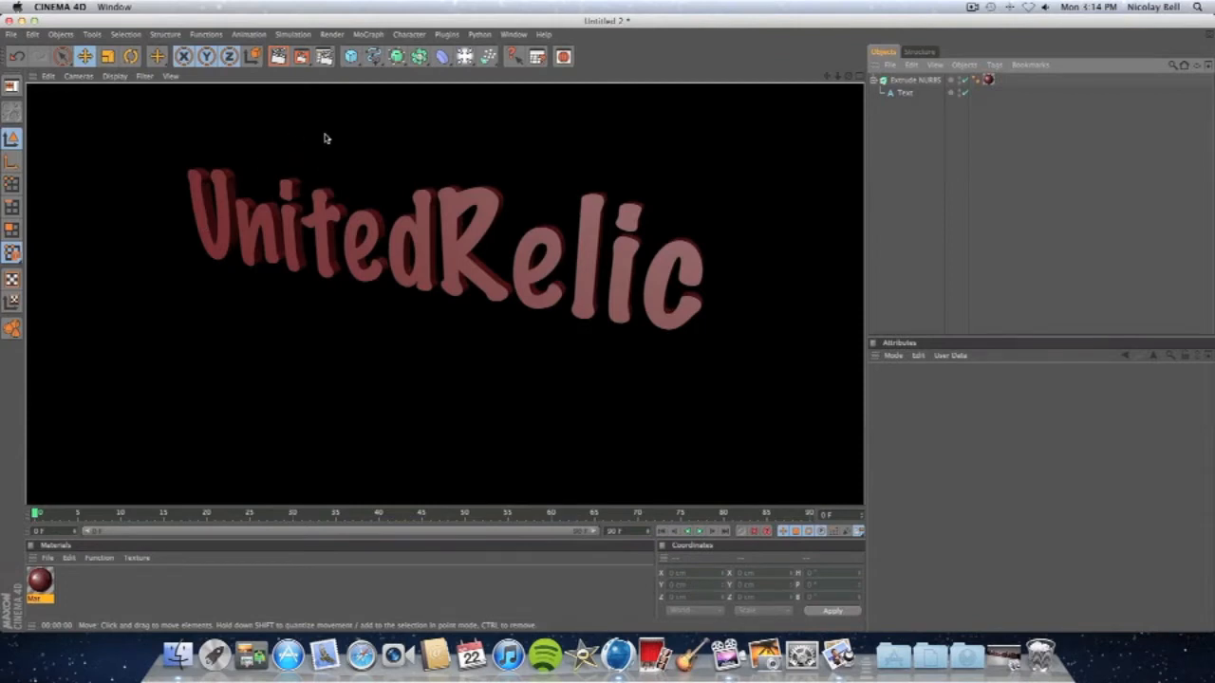
left_click(933, 138)
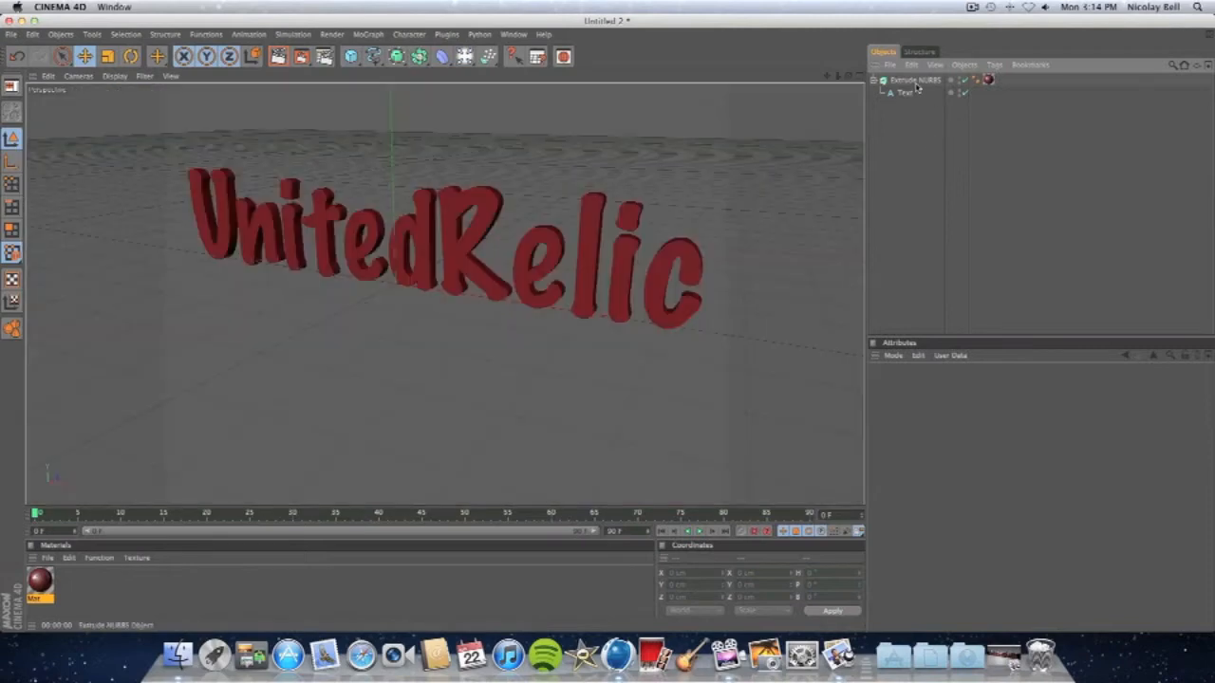
left_click(915, 81)
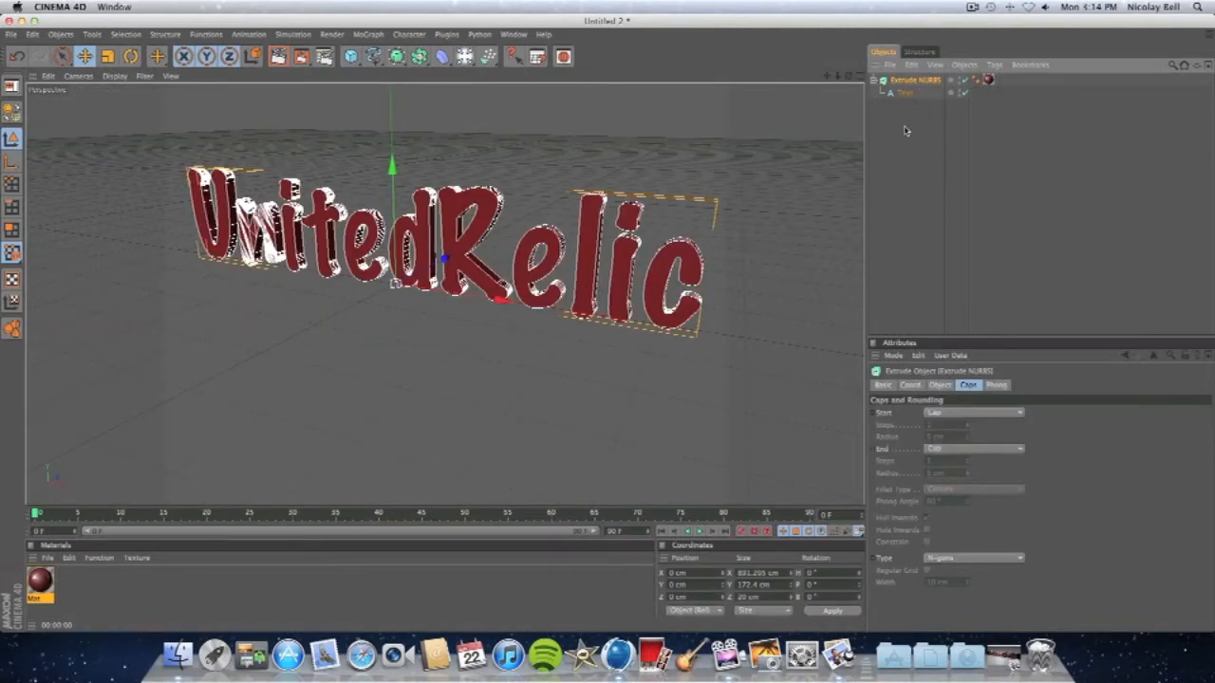
left_click(904, 122)
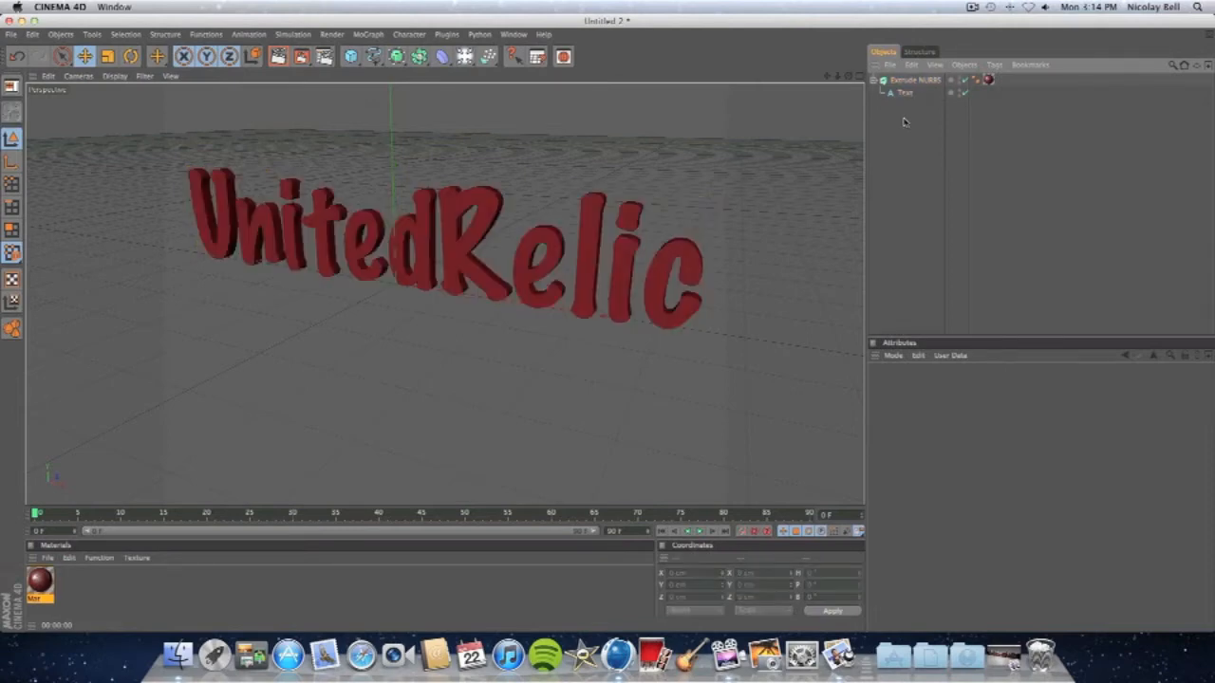
key("super+v")
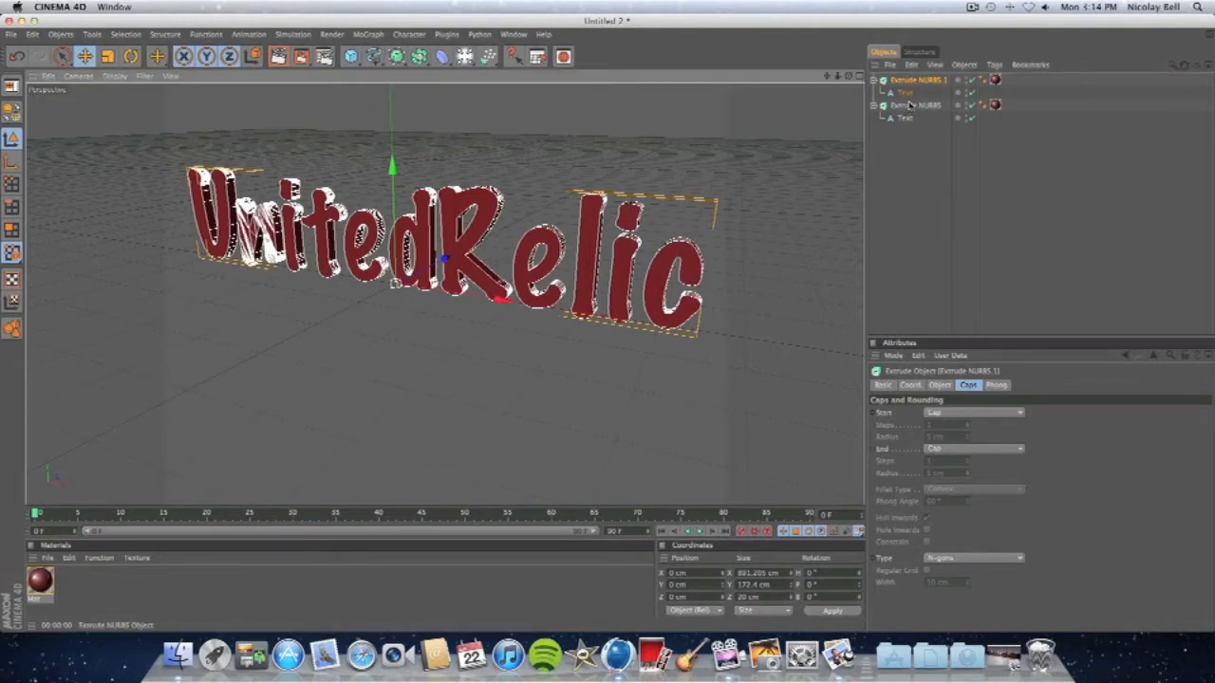
Set the Z movement of the original Extrude NURBS to 50 cm and that of its duplicate to 25 cm
left_click(910, 105)
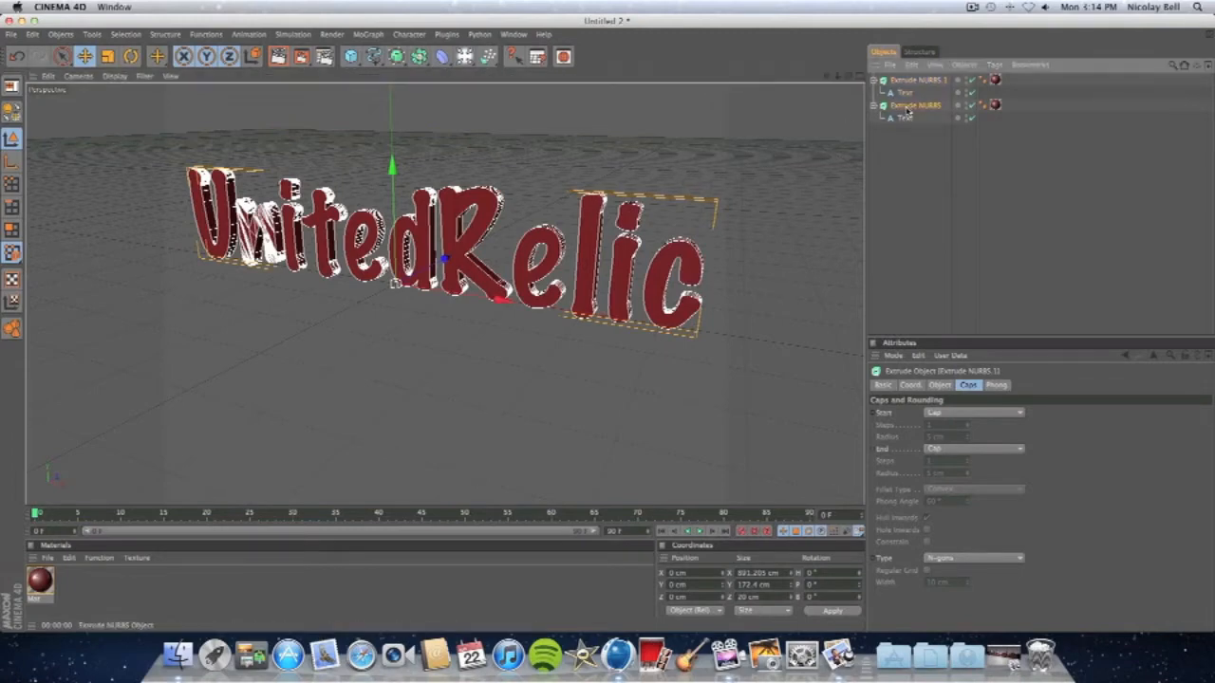
left_click(939, 385)
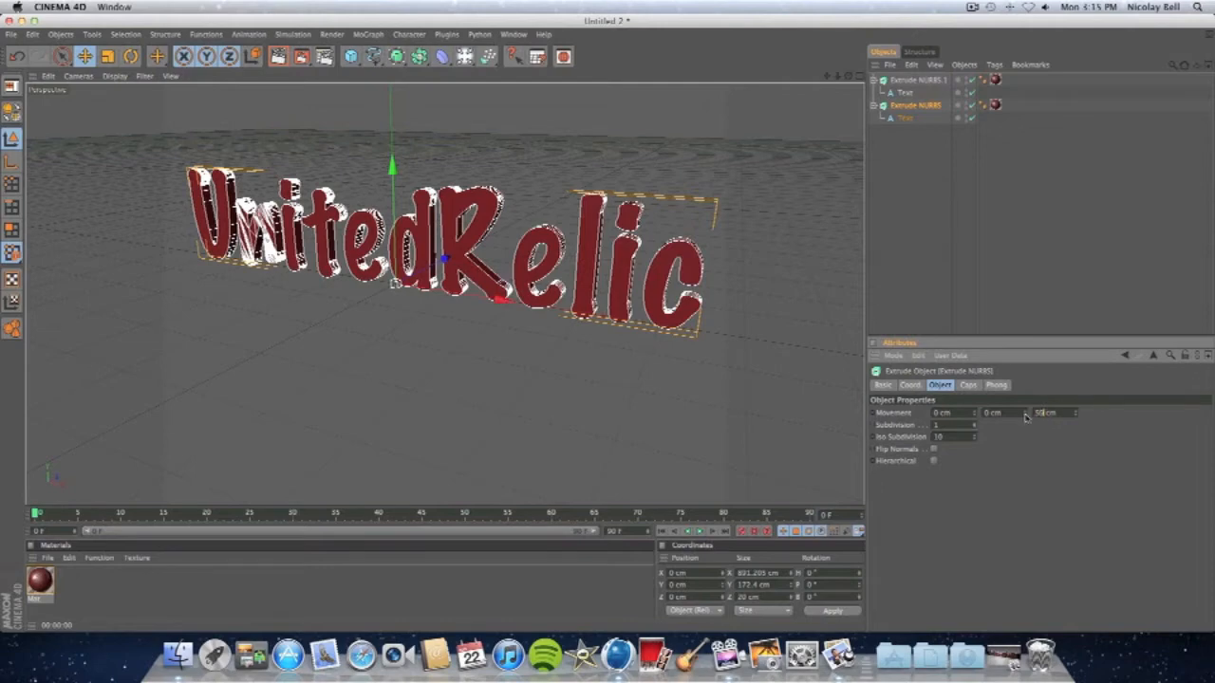
key("Return")
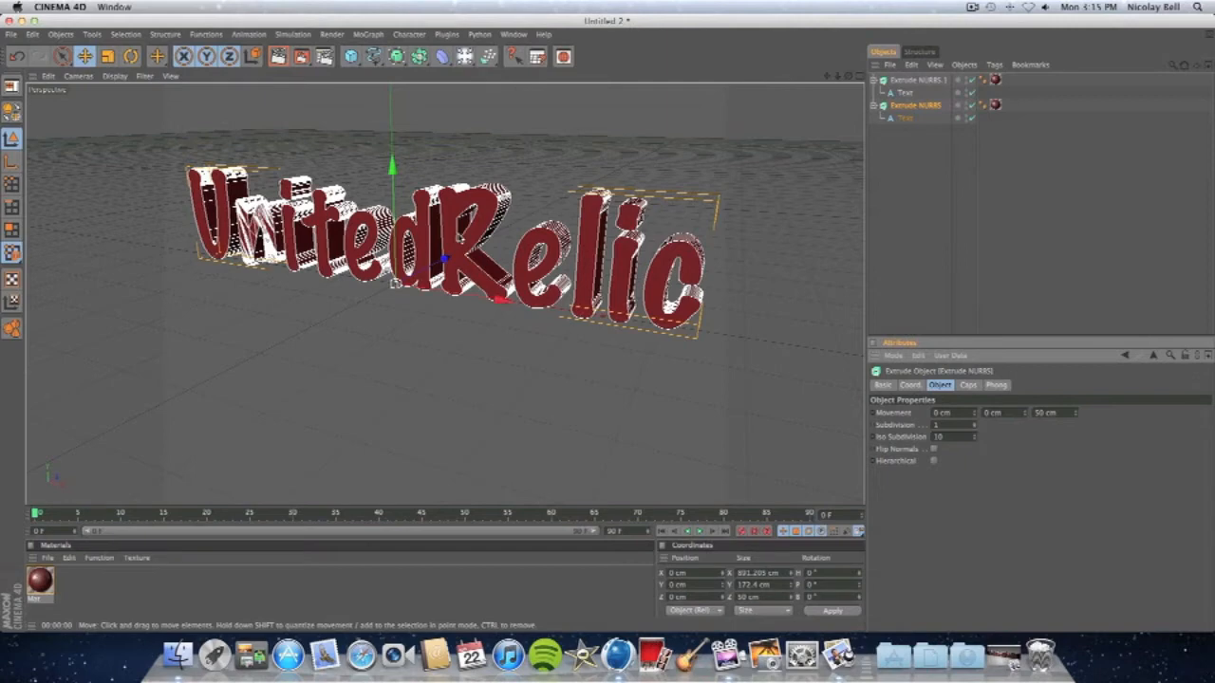
left_click(918, 80)
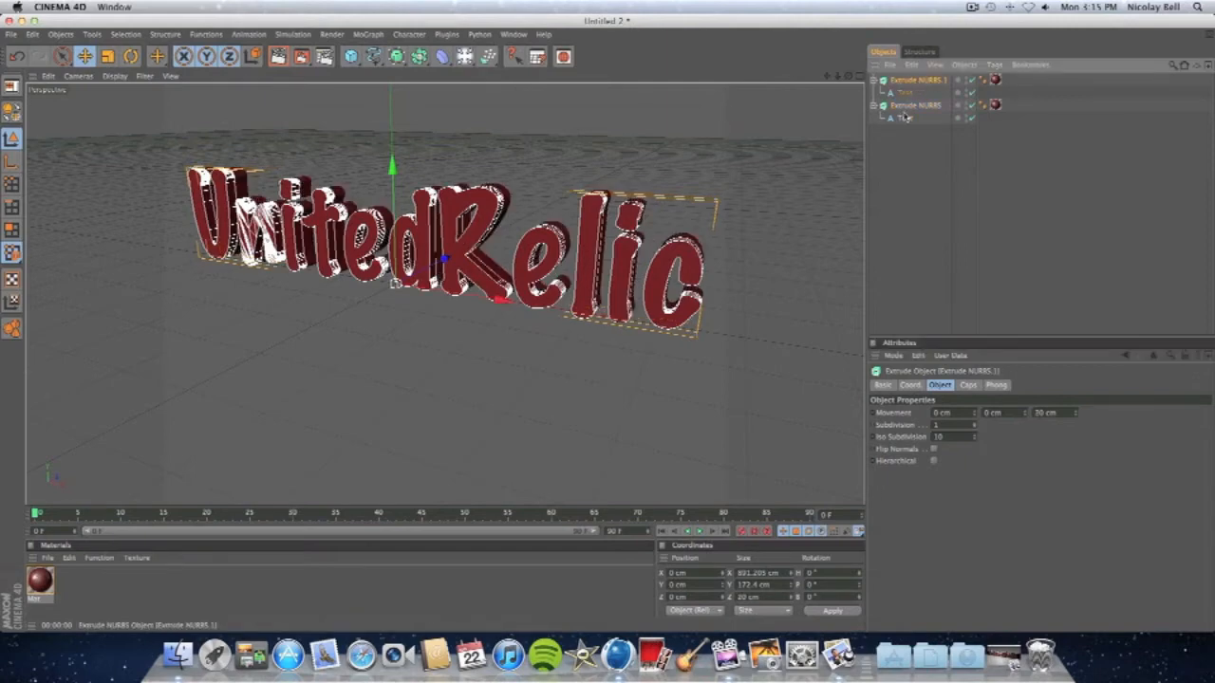
left_click(1041, 413)
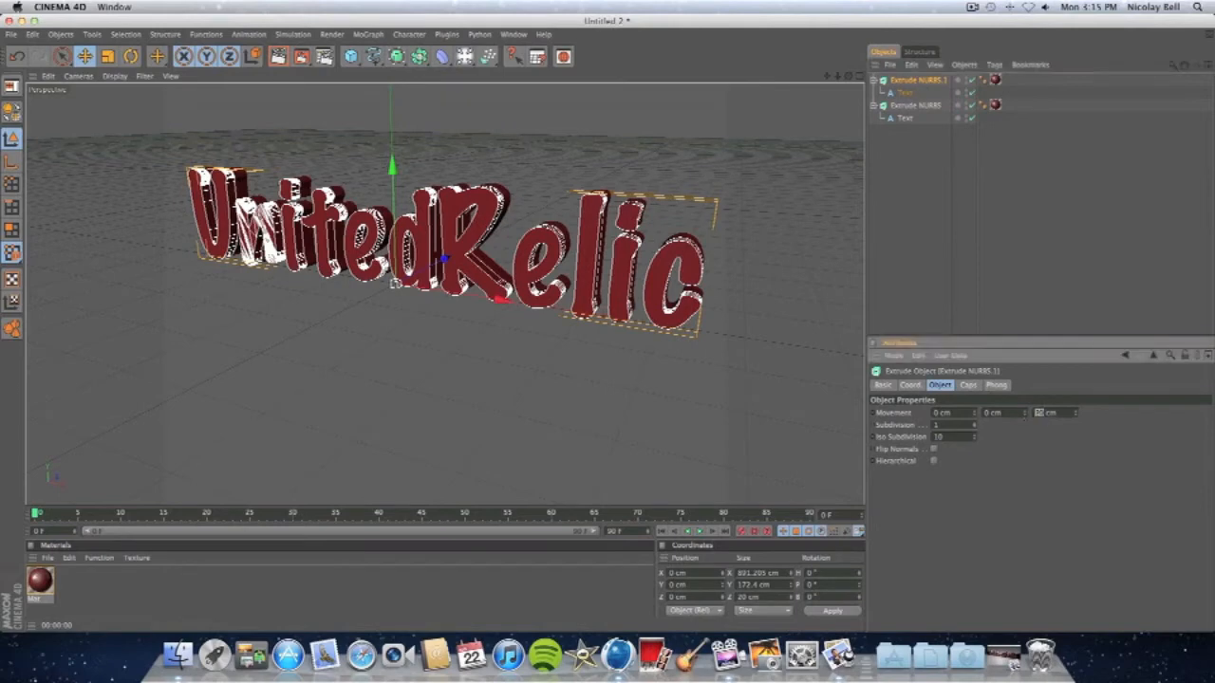
key("Return")
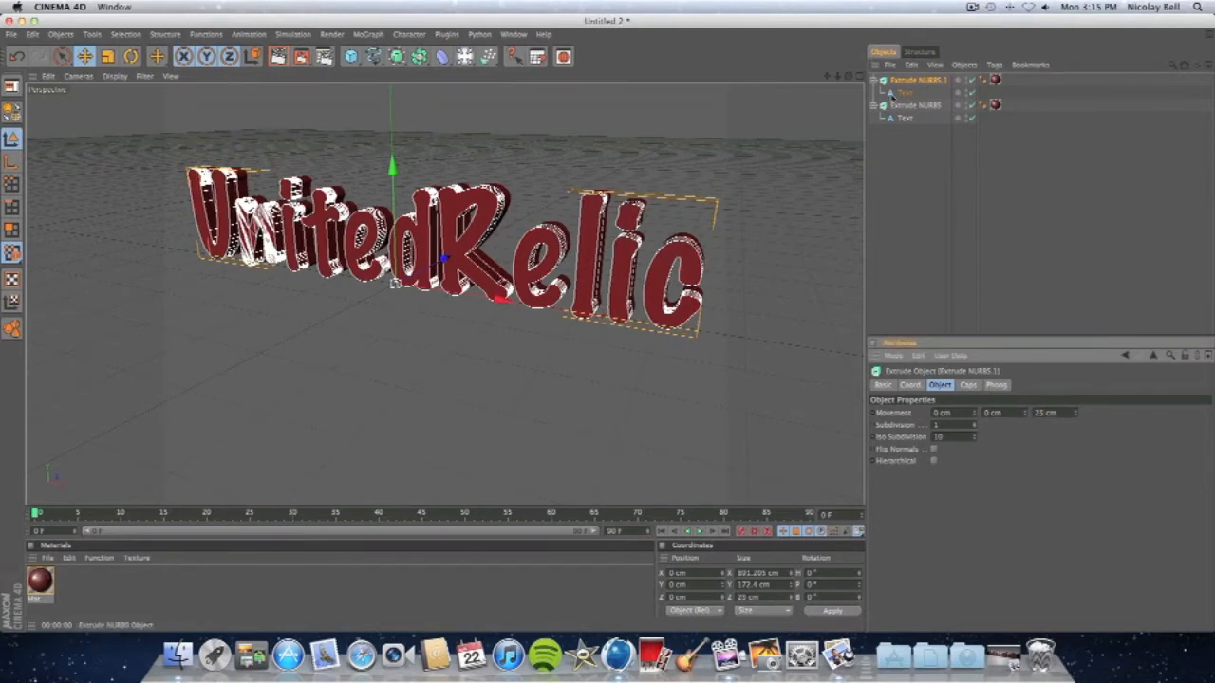
Move the duplicate Extrude NURBS along the Z axis to about 12.2 cm so it sits midway in the deeper text
left_click_drag(848, 76, 716, 143)
left_click_drag(510, 281, 517, 283)
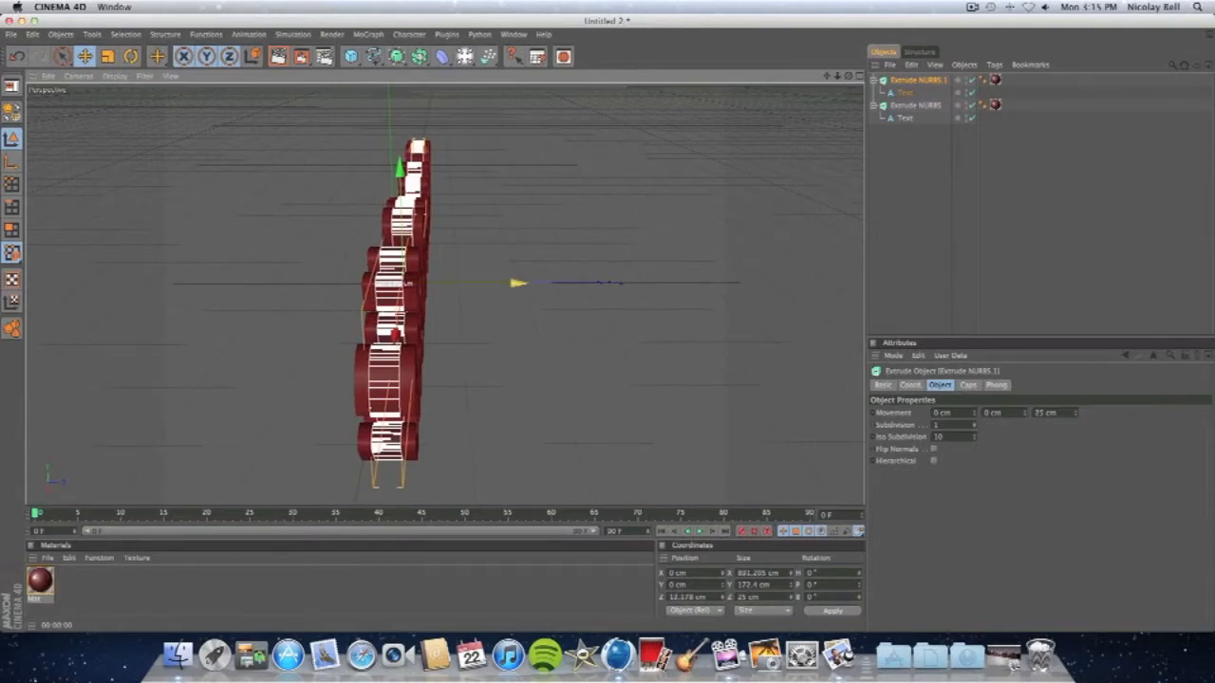
mouse_move(848, 75)
left_mouse_down()
mouse_move(911, 85)
mouse_move(797, 85)
mouse_move(894, 83)
mouse_move(871, 72)
mouse_move(840, 81)
left_mouse_up()
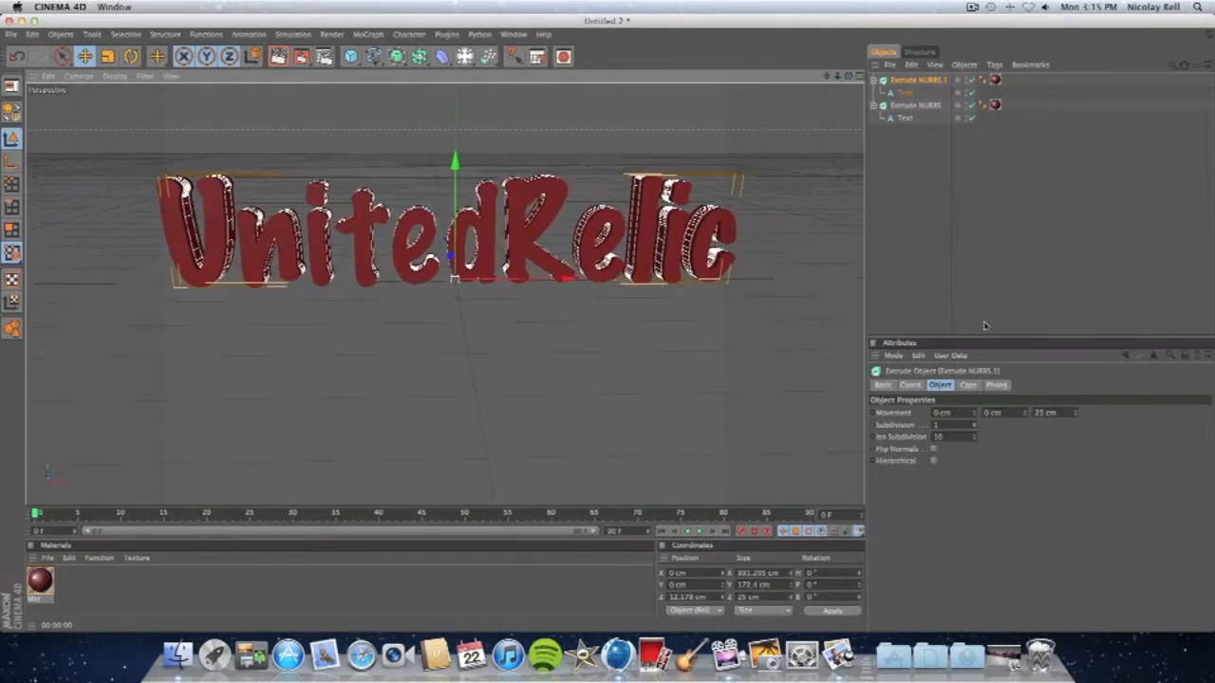
Set both the start and end caps of the duplicate Extrude NURBS to Fillet Cap and render a preview
left_click(968, 385)
left_click(972, 414)
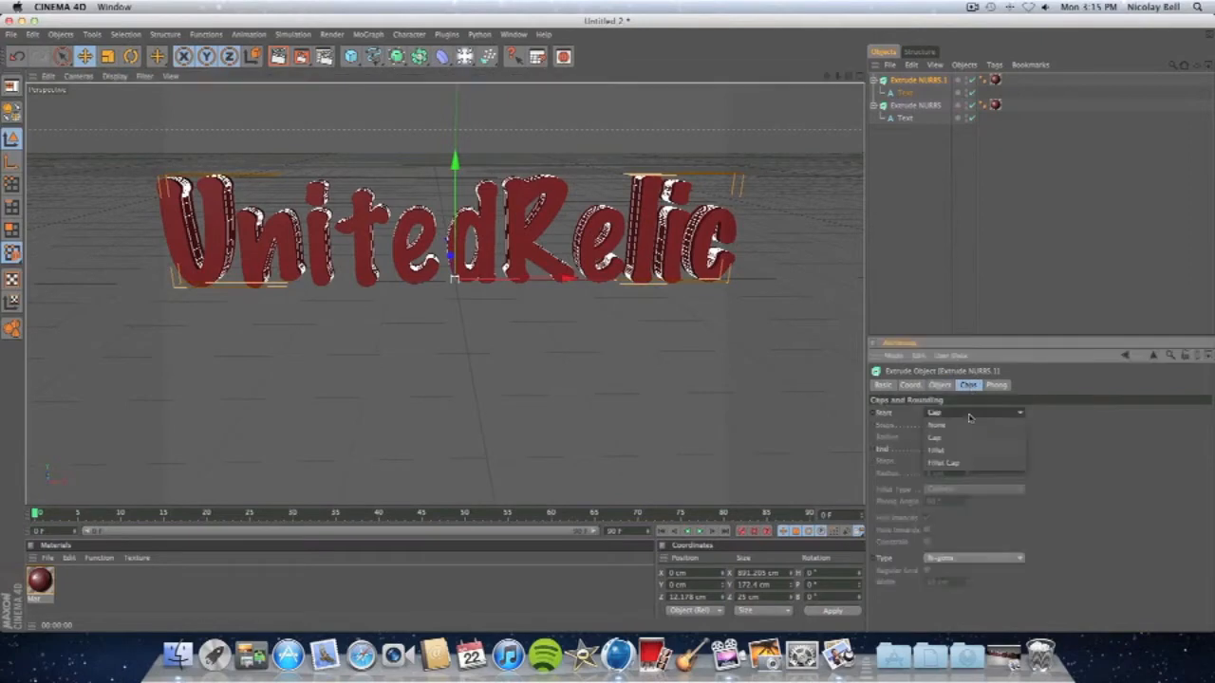
left_click(957, 464)
left_click(964, 449)
left_click(953, 500)
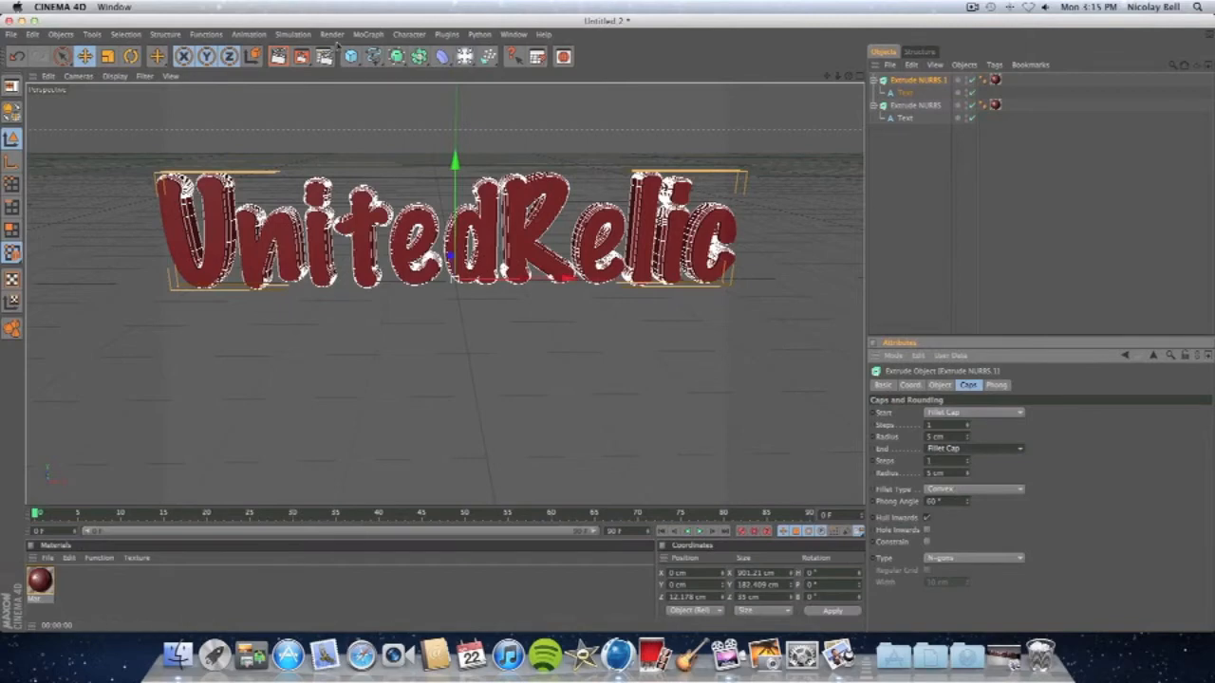
left_click(279, 58)
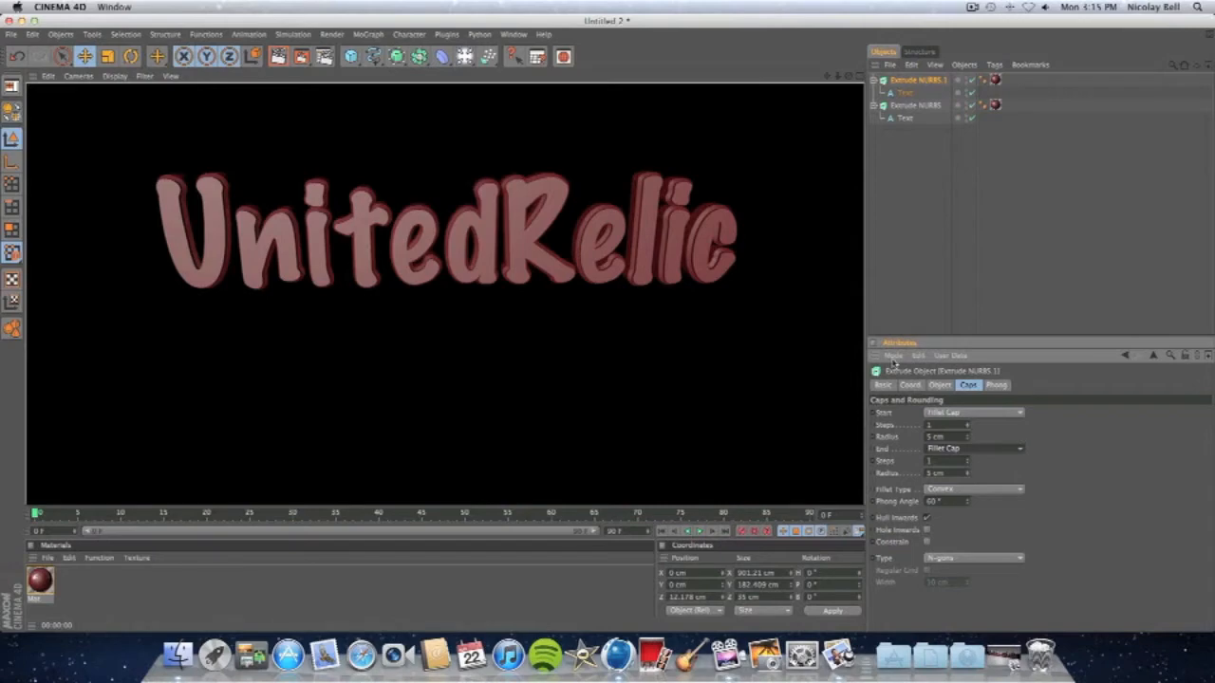
left_click(831, 358)
Set the start and end fillet radius of the duplicate Extrude NURBS to 10 cm each
left_click(922, 81)
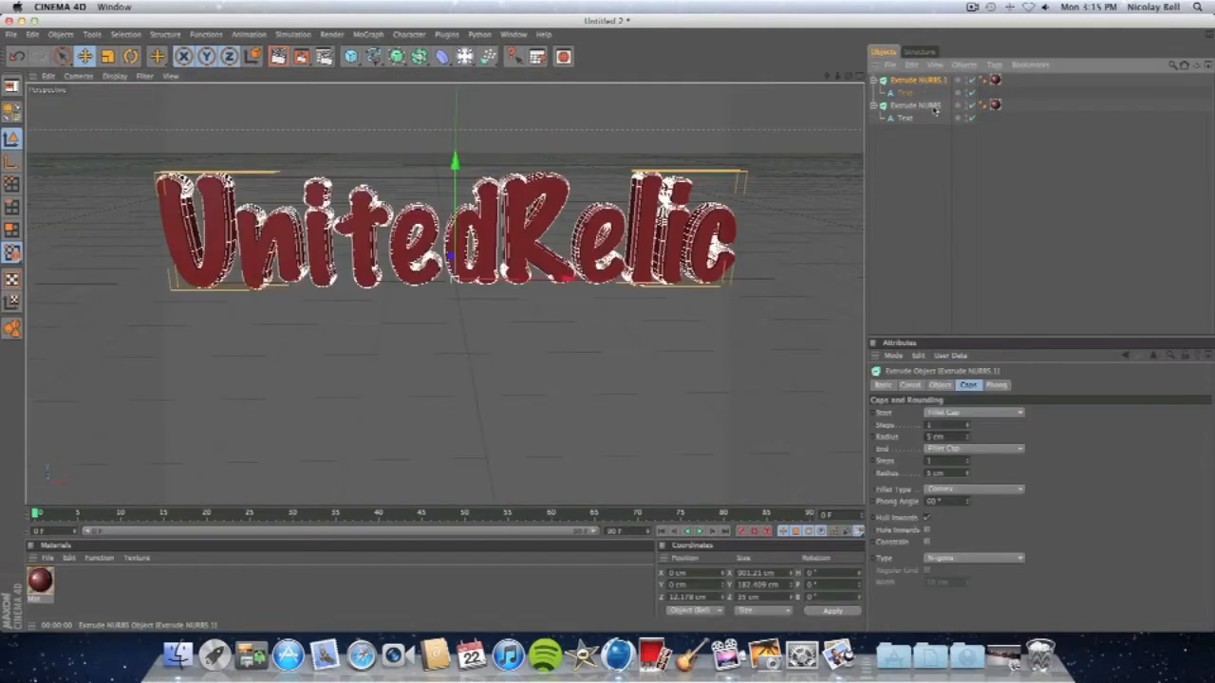
left_click_drag(935, 437, 918, 437)
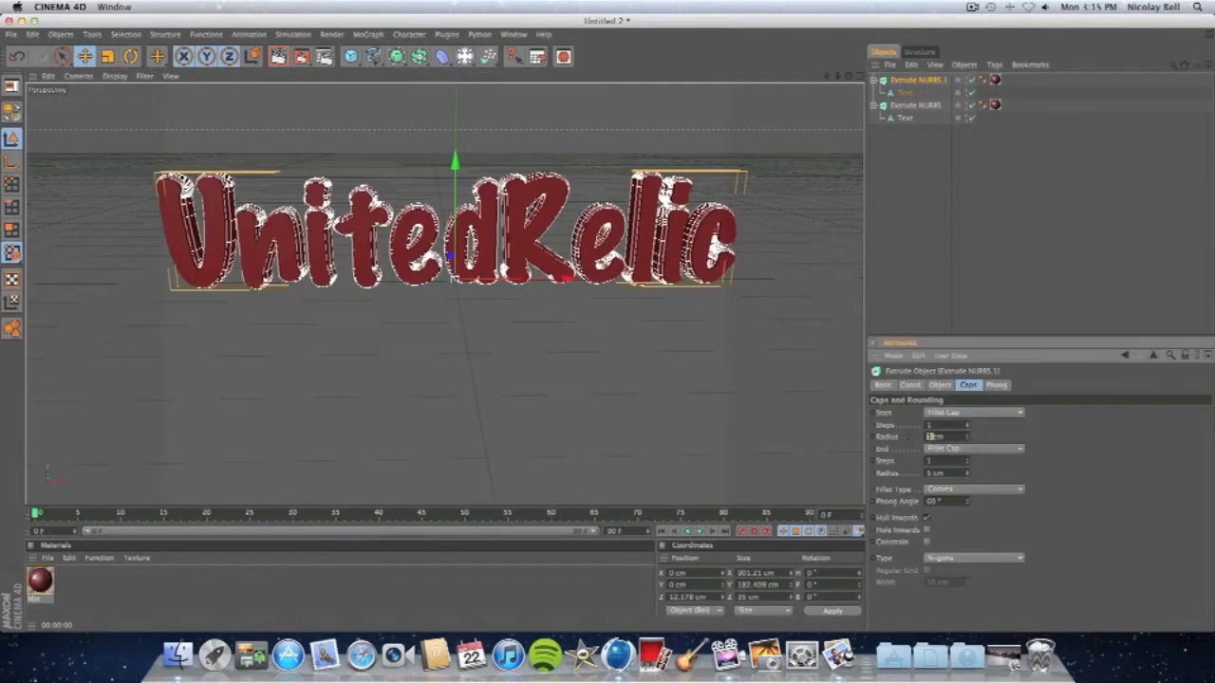
type("10")
key("Return")
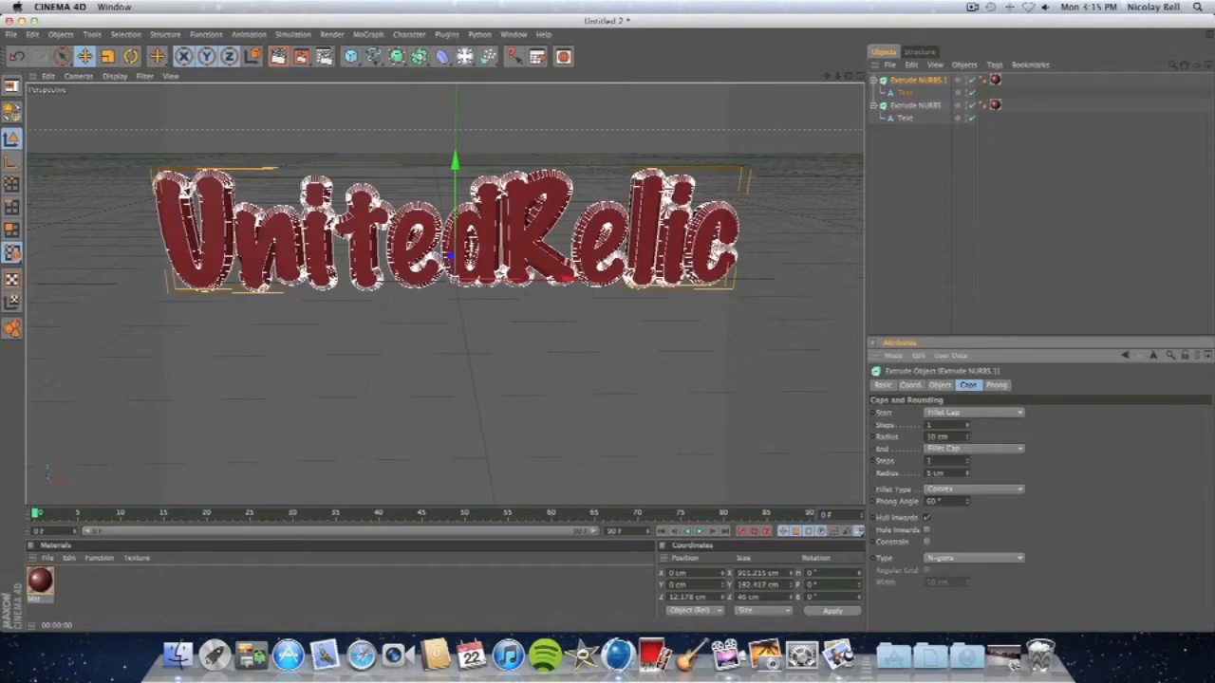
type("10")
key("Return")
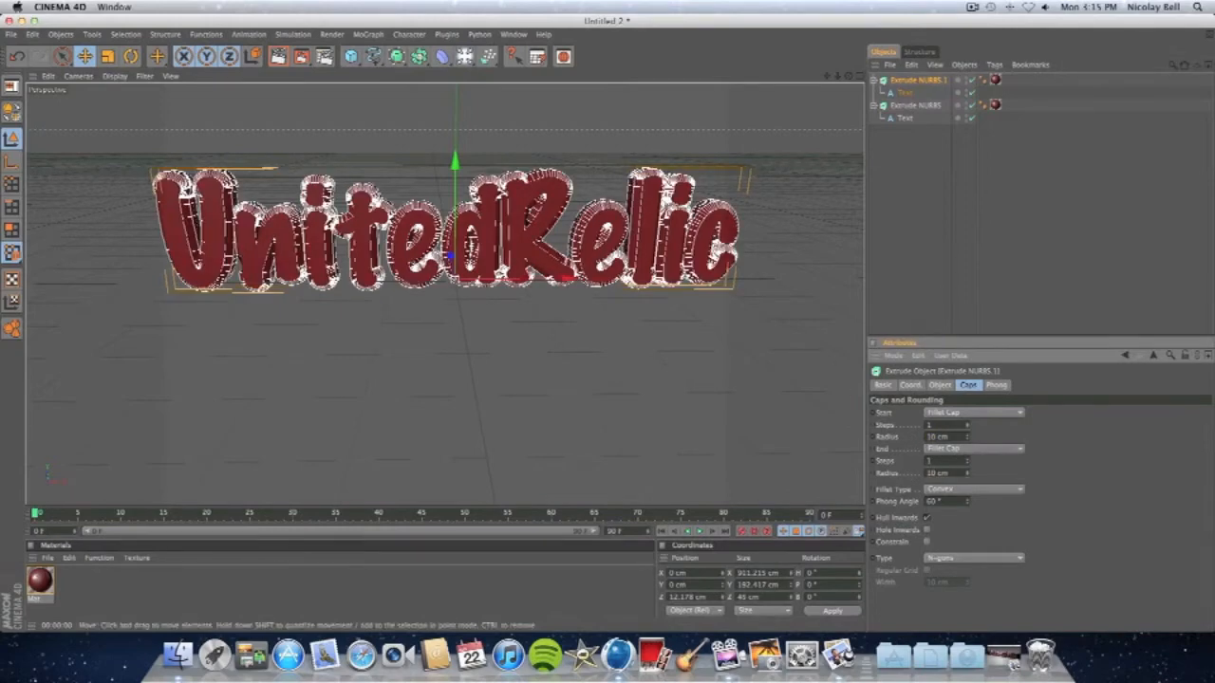
left_click(699, 324)
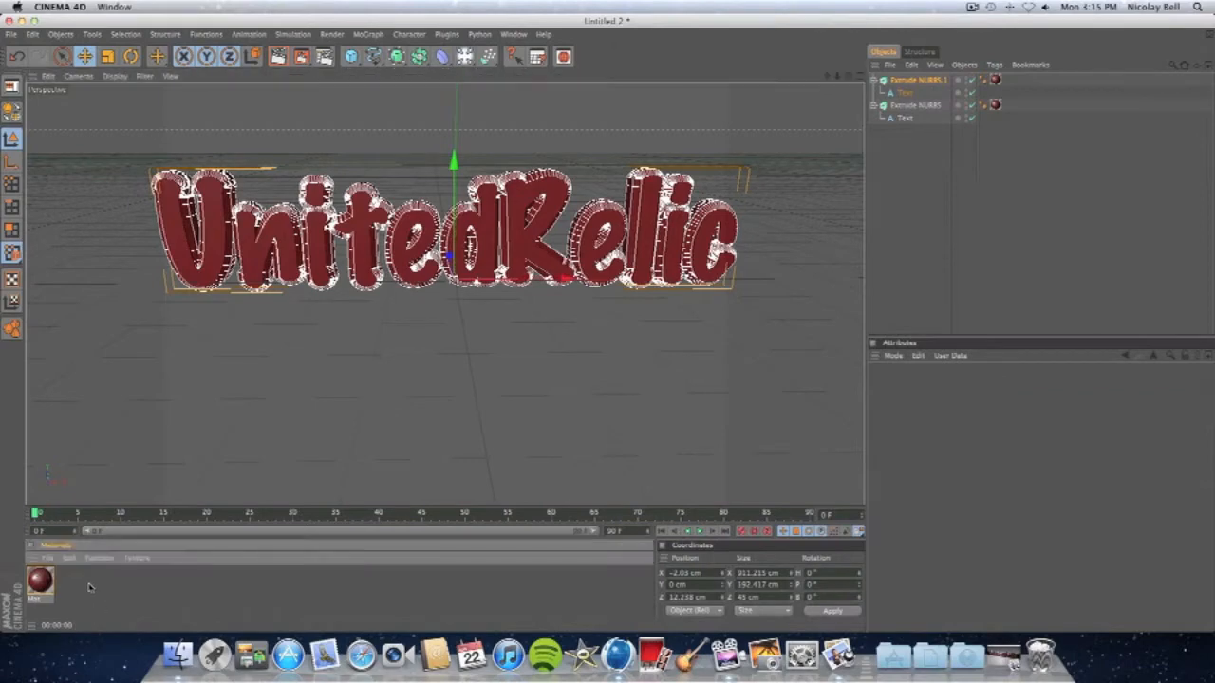
Create a new light grey material with Reflection enabled at 20% brightness and close its editor
double_click(92, 587)
double_click(39, 580)
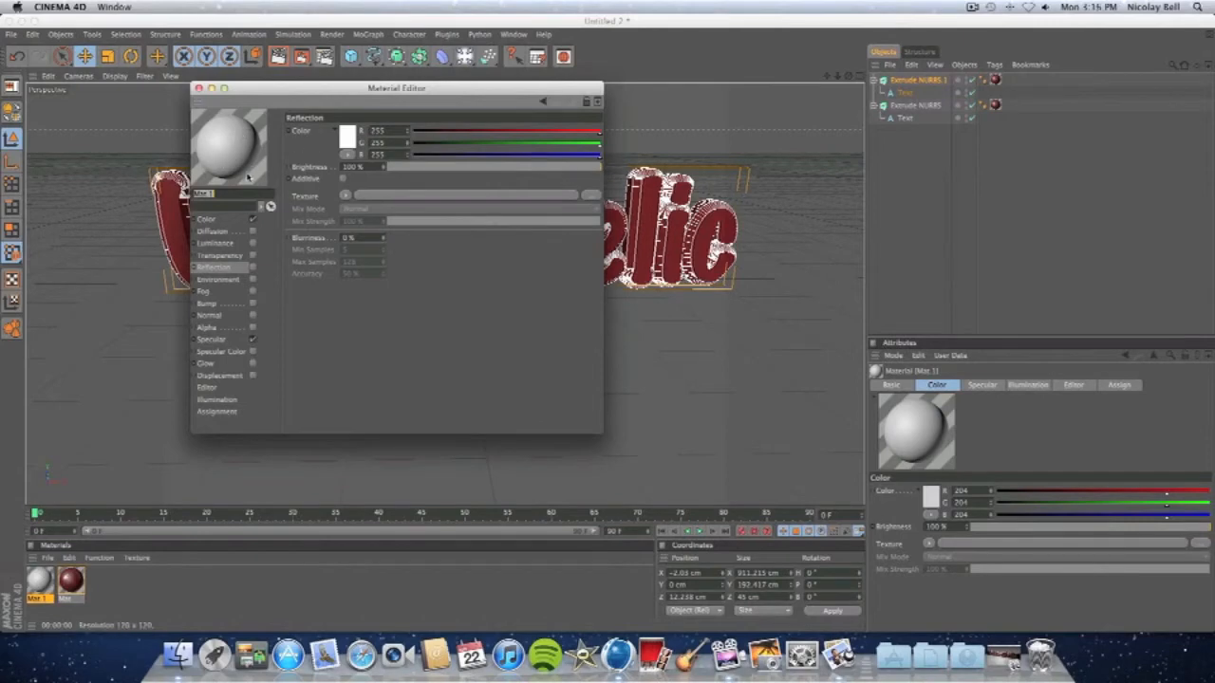
left_click(252, 266)
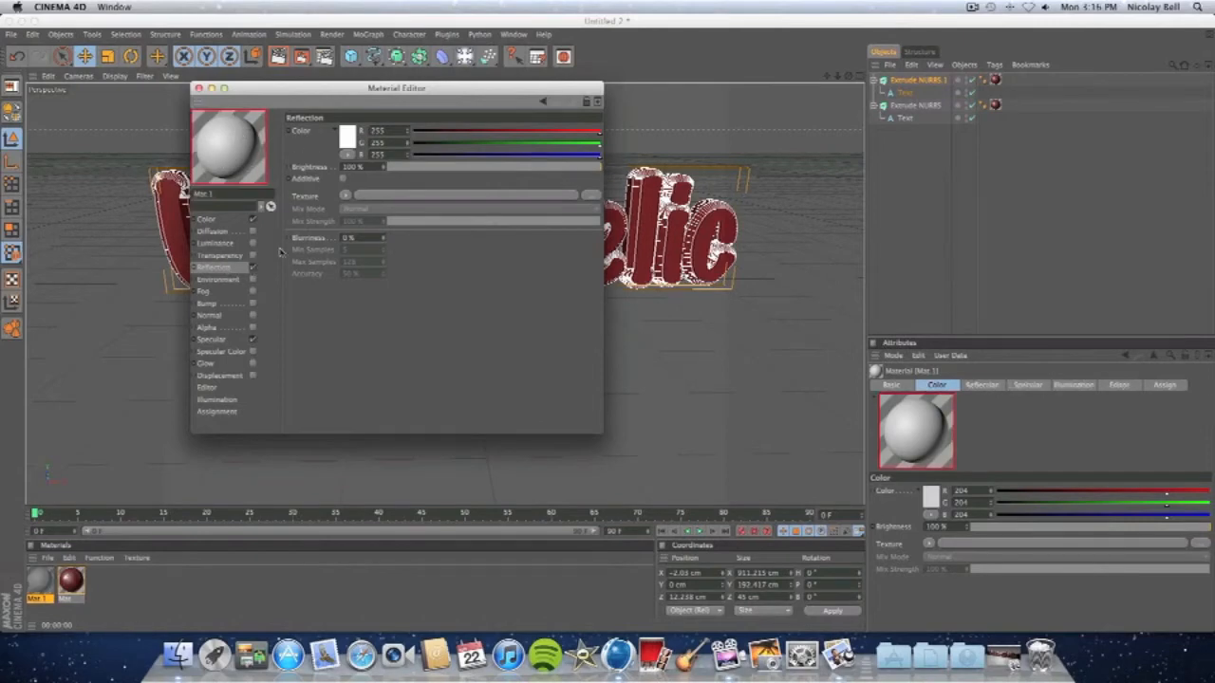
type("20")
key("Return")
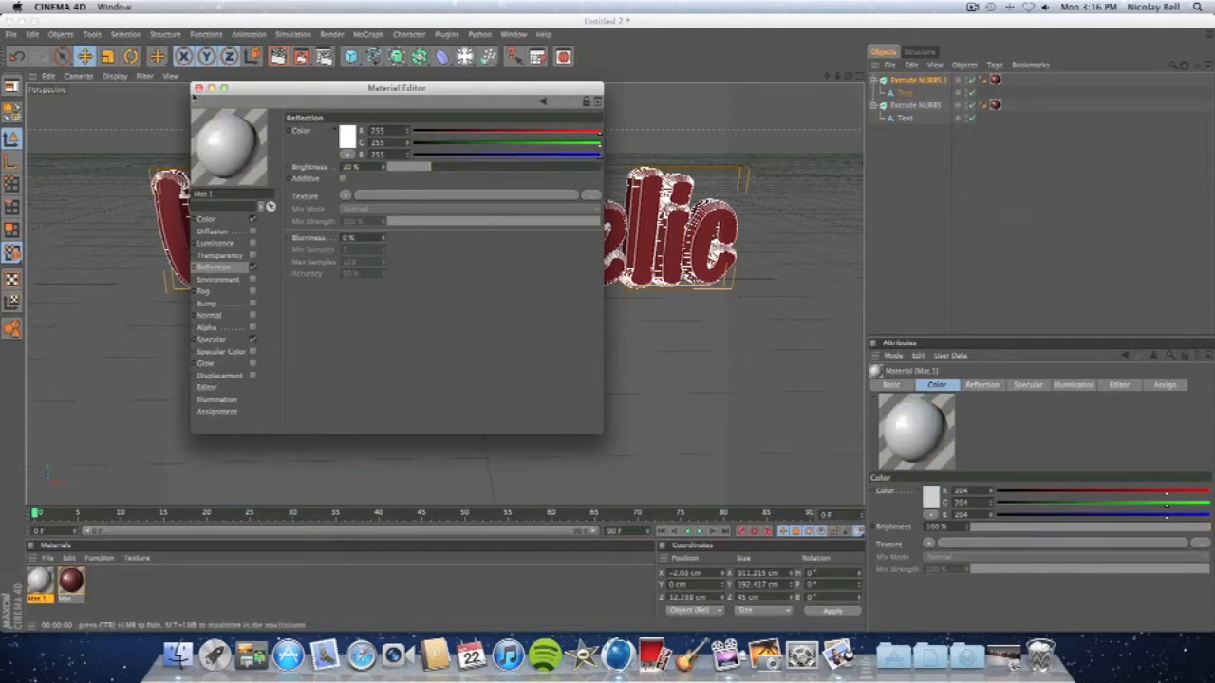
left_click(198, 88)
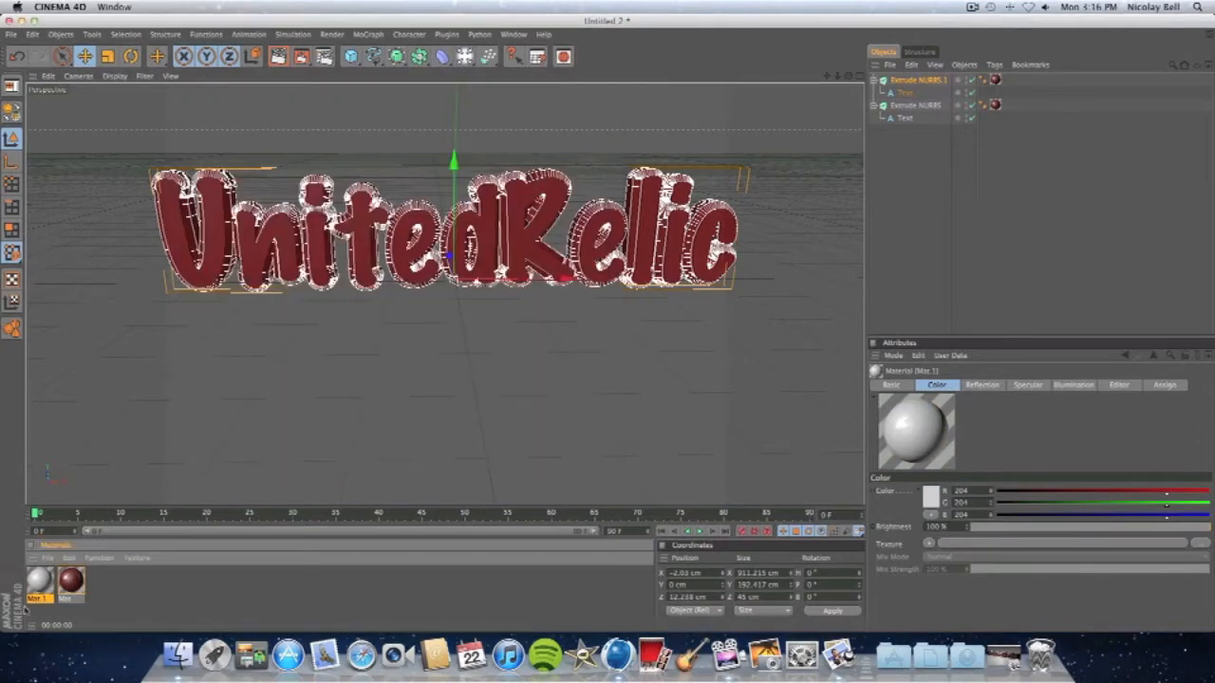
Apply the light grey material to the duplicate Extrude NURBS and delete its red texture tag
left_click_drag(38, 581, 920, 83)
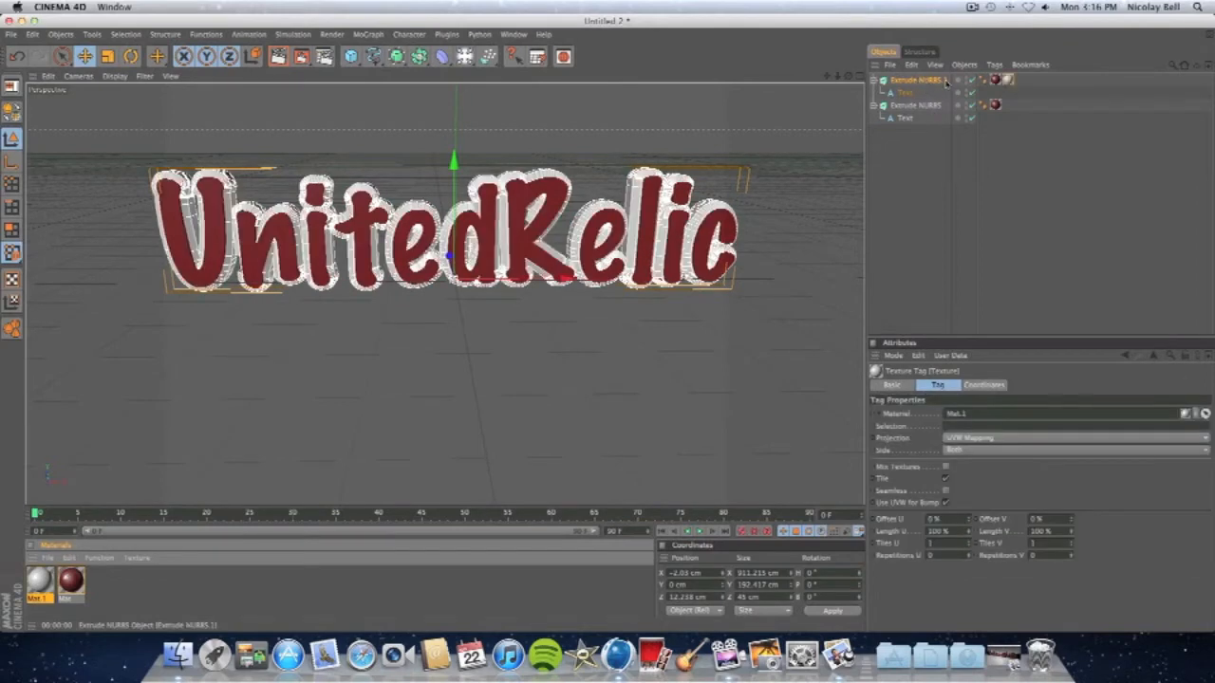
left_click(996, 80)
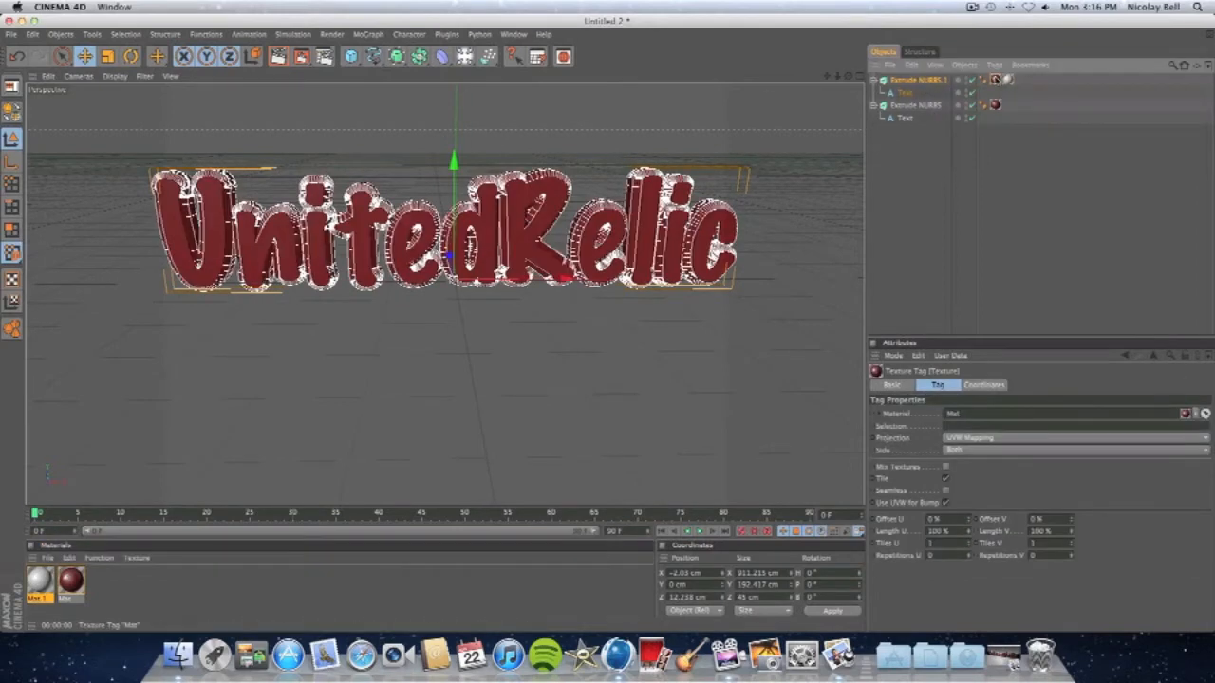
key("Delete")
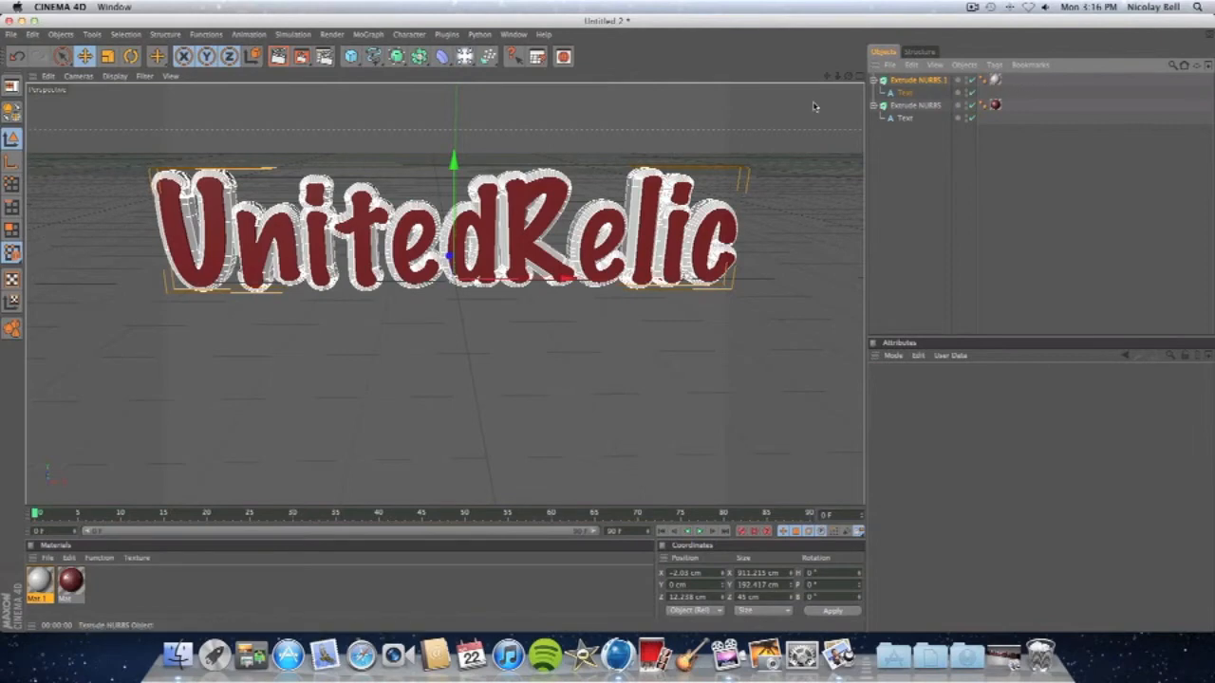
Render previews of the red text with its light outline from the current view and from a more angled view
left_click(278, 56)
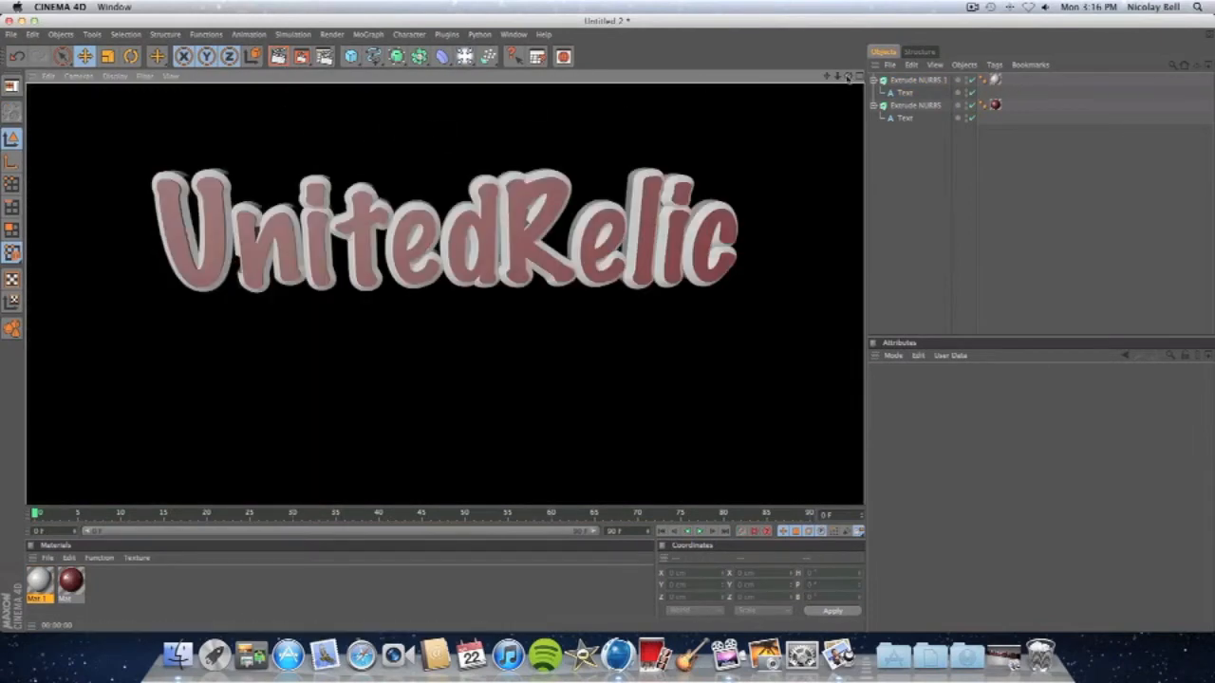
left_click_drag(847, 76, 805, 59)
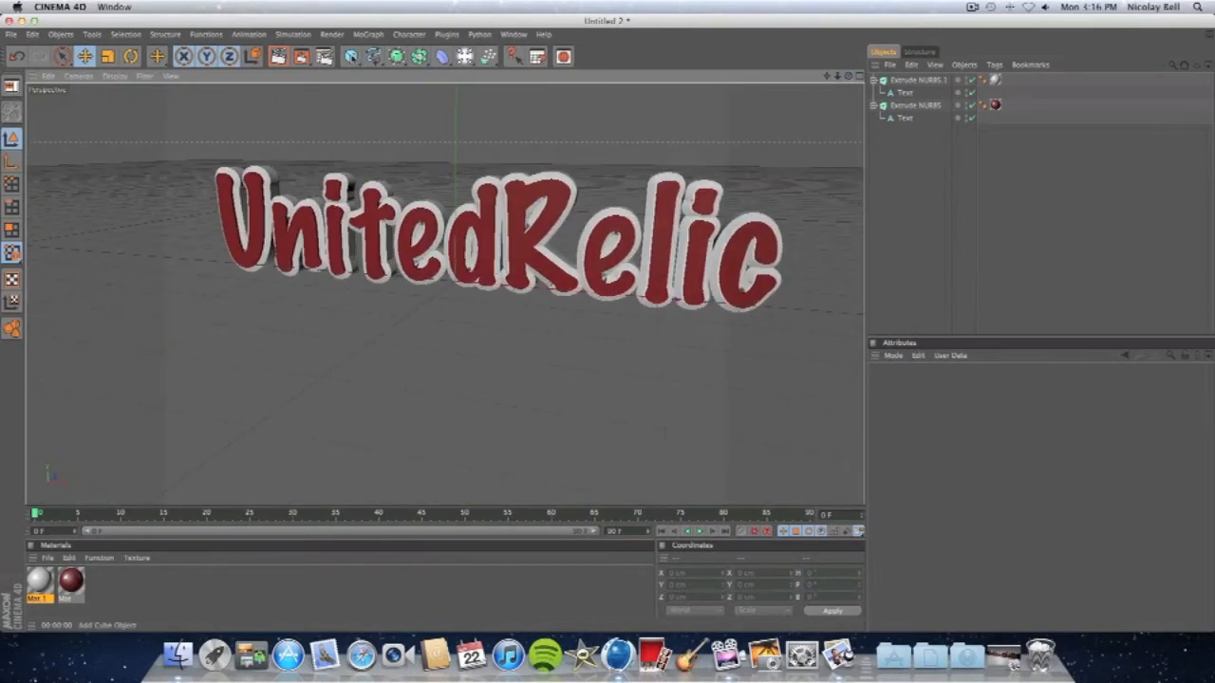
left_click(276, 56)
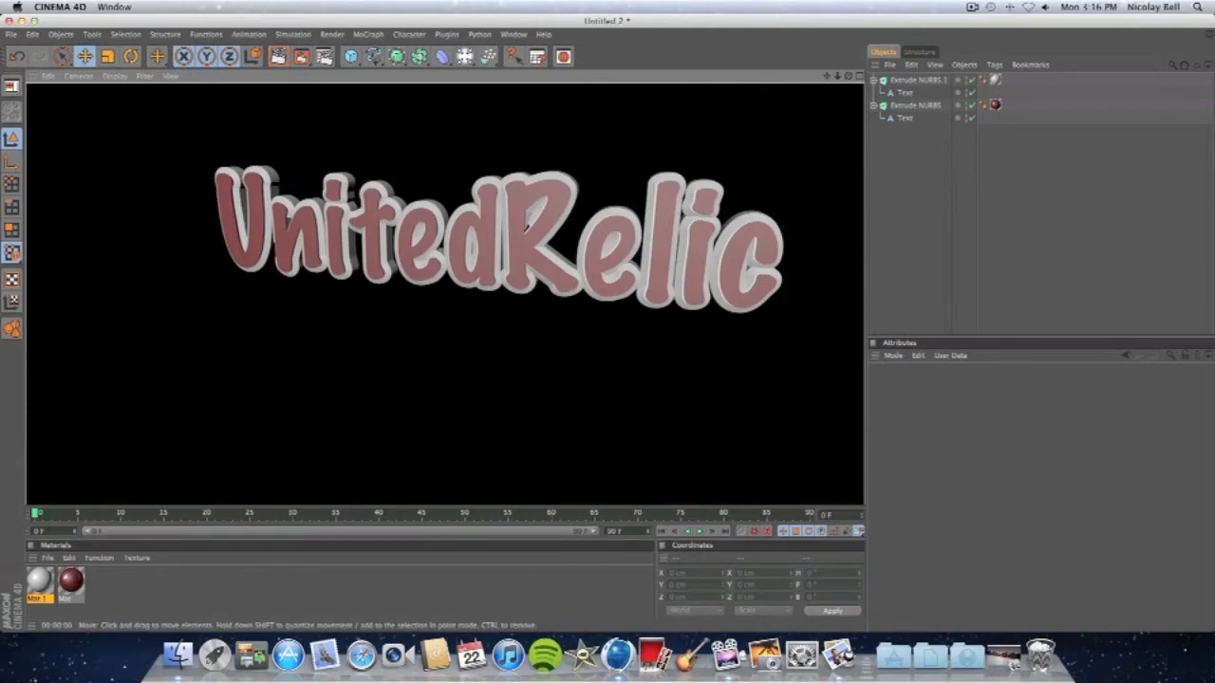
left_click(395, 99)
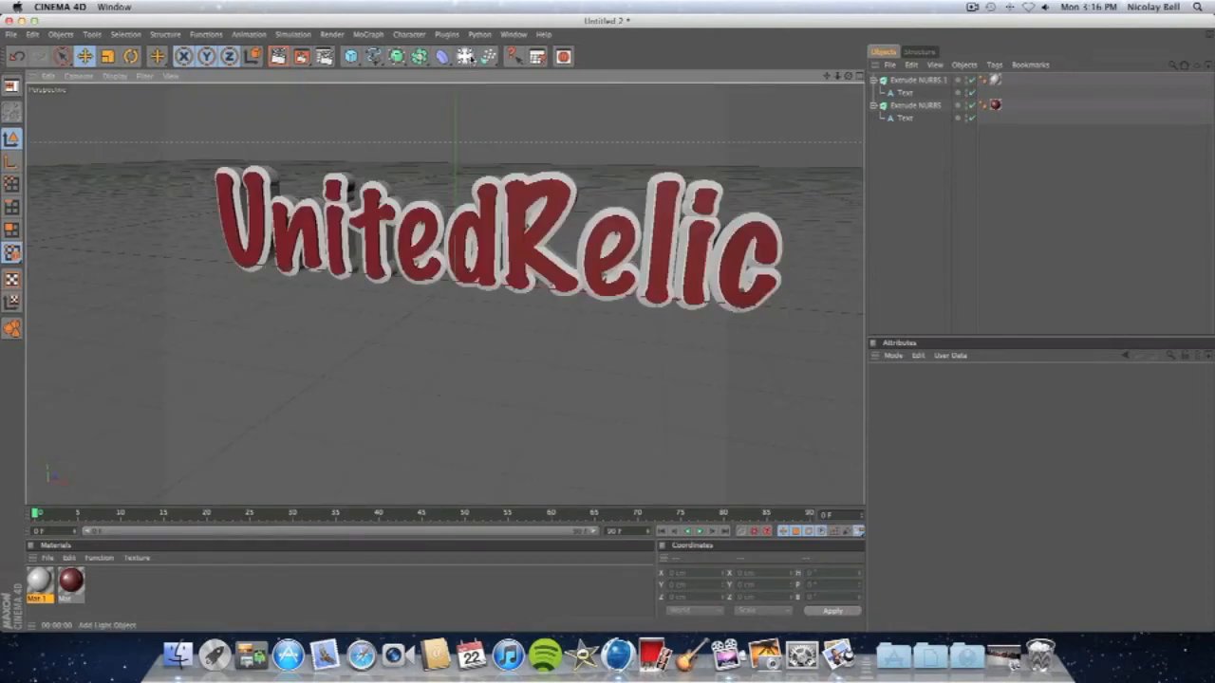
Add a Floor object and create a new material with Reflection enabled
left_click_drag(465, 57, 608, 163)
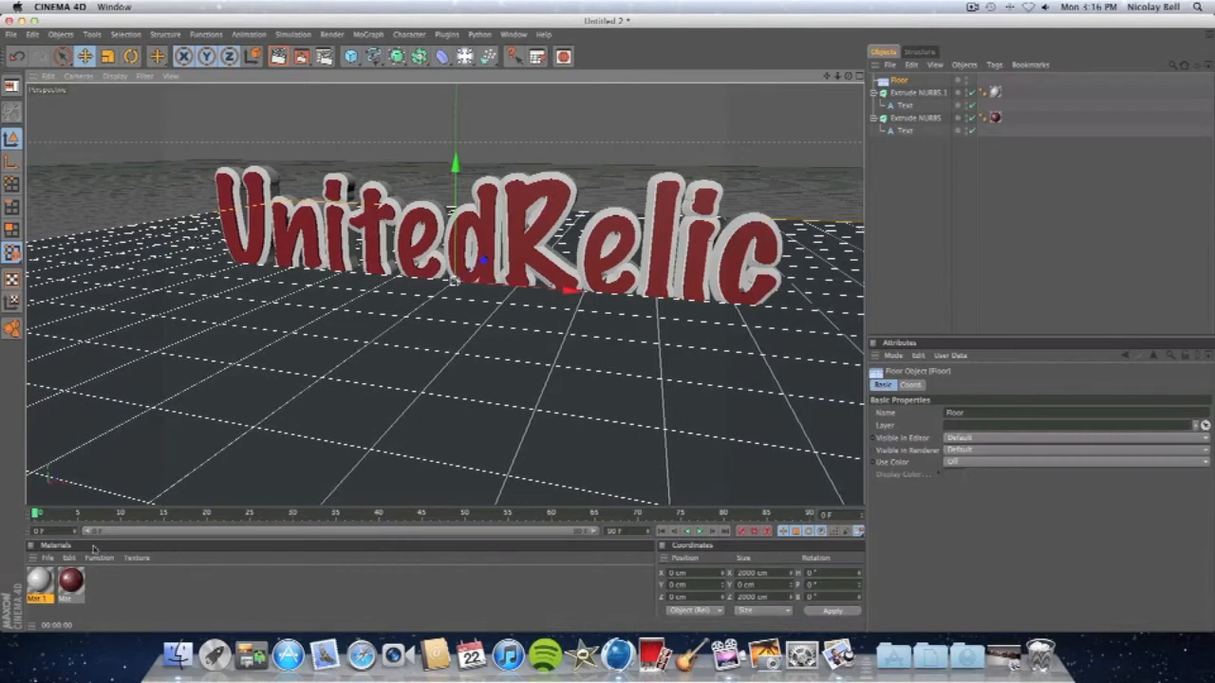
double_click(104, 588)
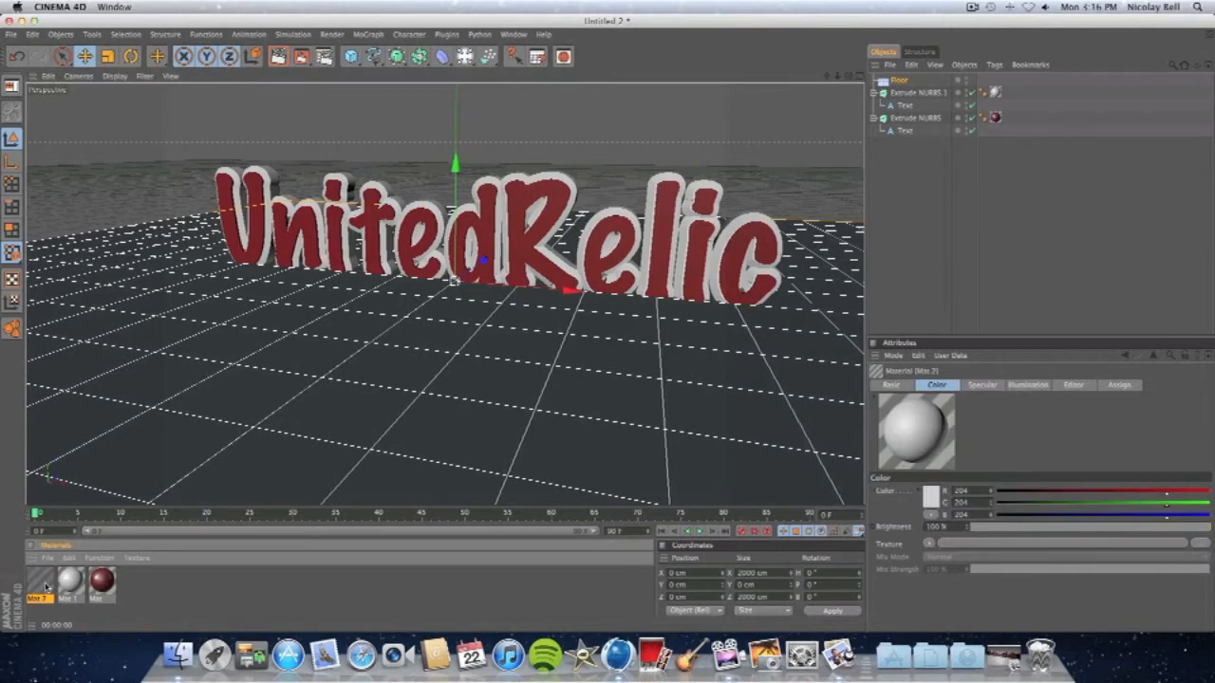
double_click(46, 586)
left_click(245, 272)
left_click(252, 268)
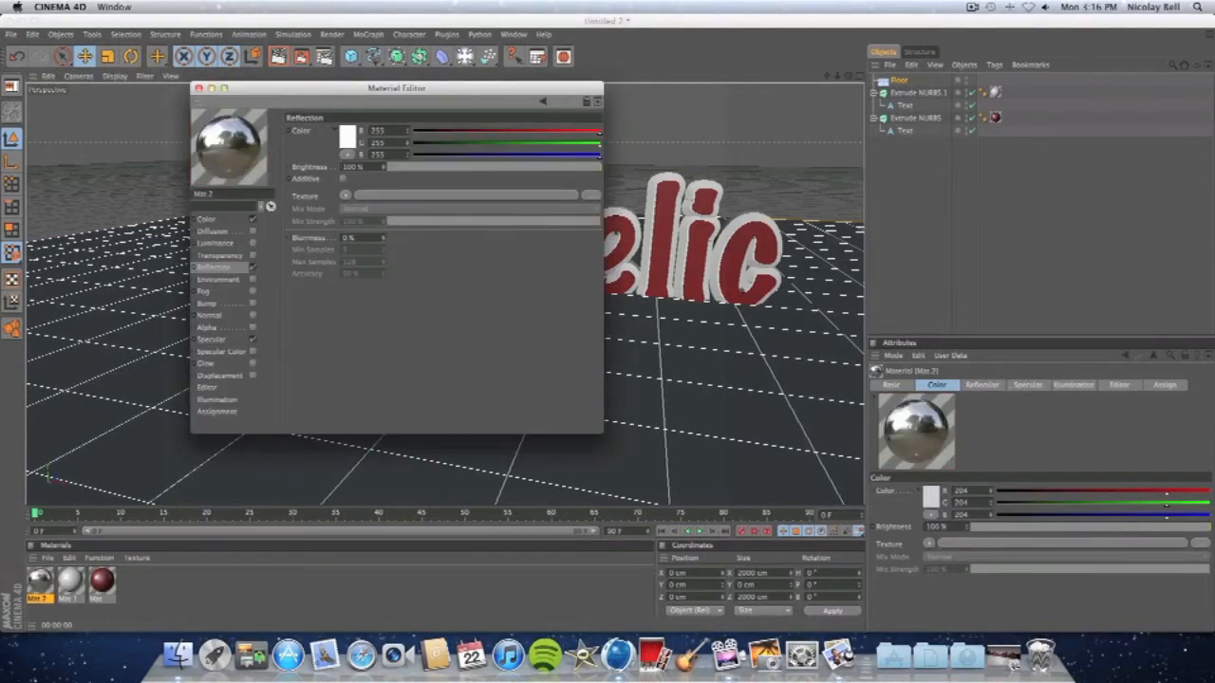
Set the new material's reflection brightness to 40% and close its editor
type("30")
key("Return")
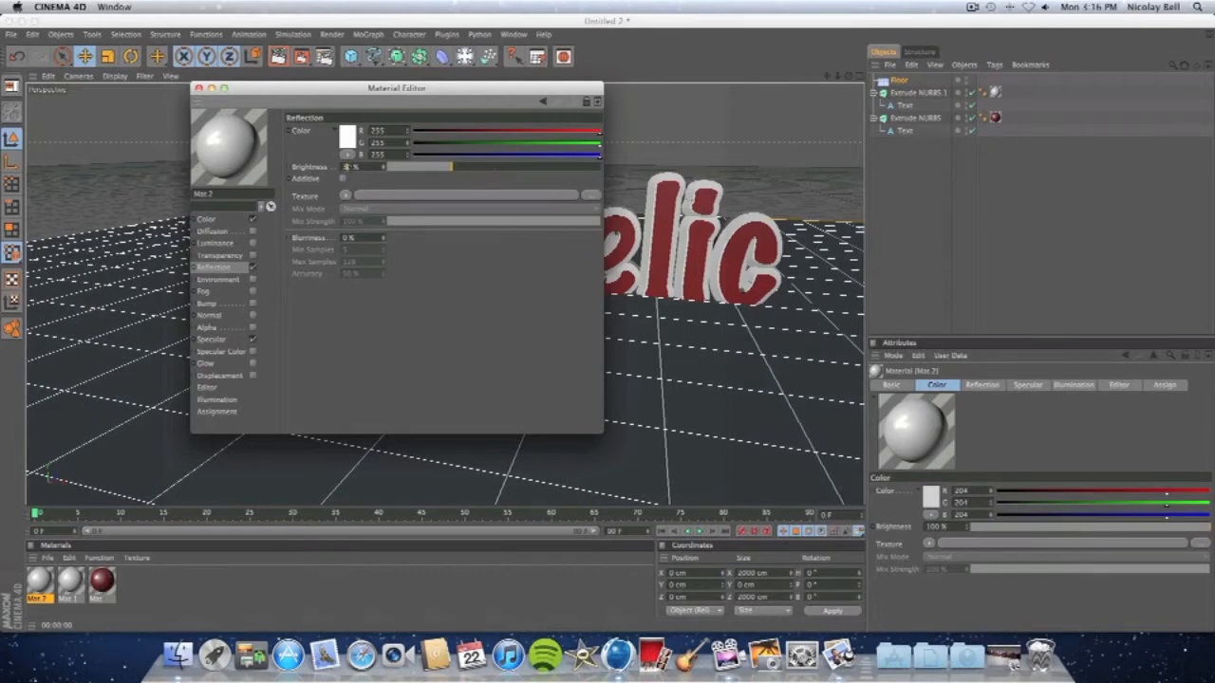
type("40")
key("Return")
left_click(200, 87)
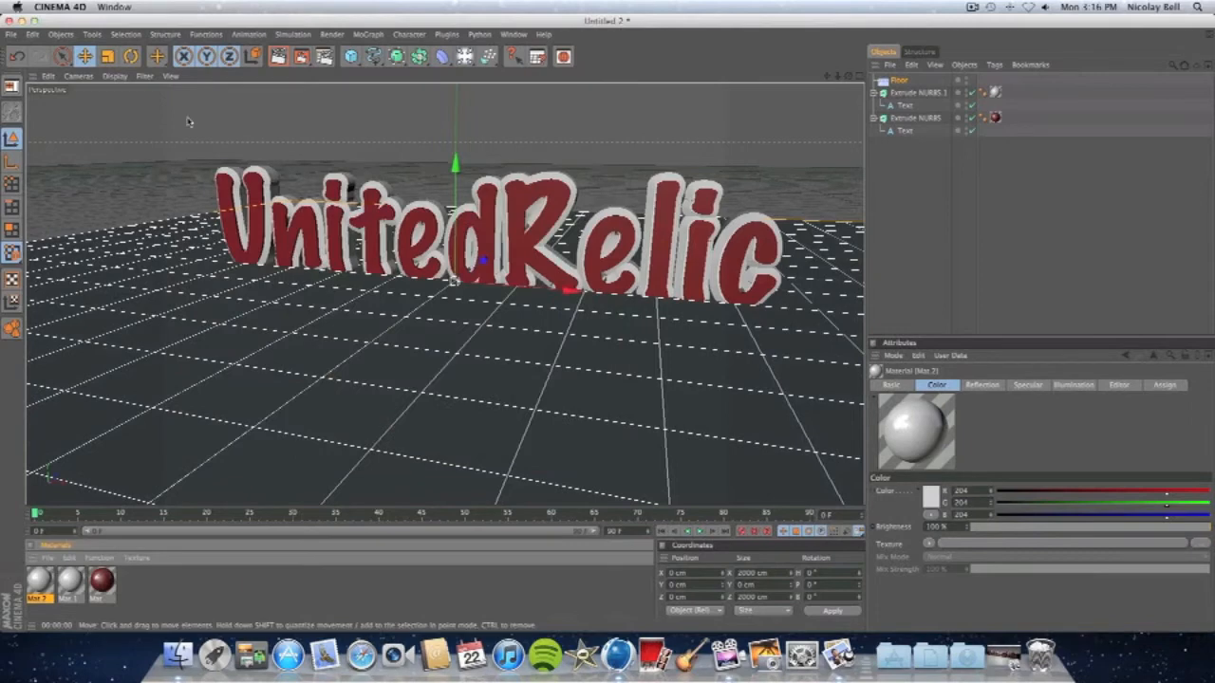
Apply the new reflective material to the Floor and render a preview of the current view
left_click_drag(47, 591, 904, 84)
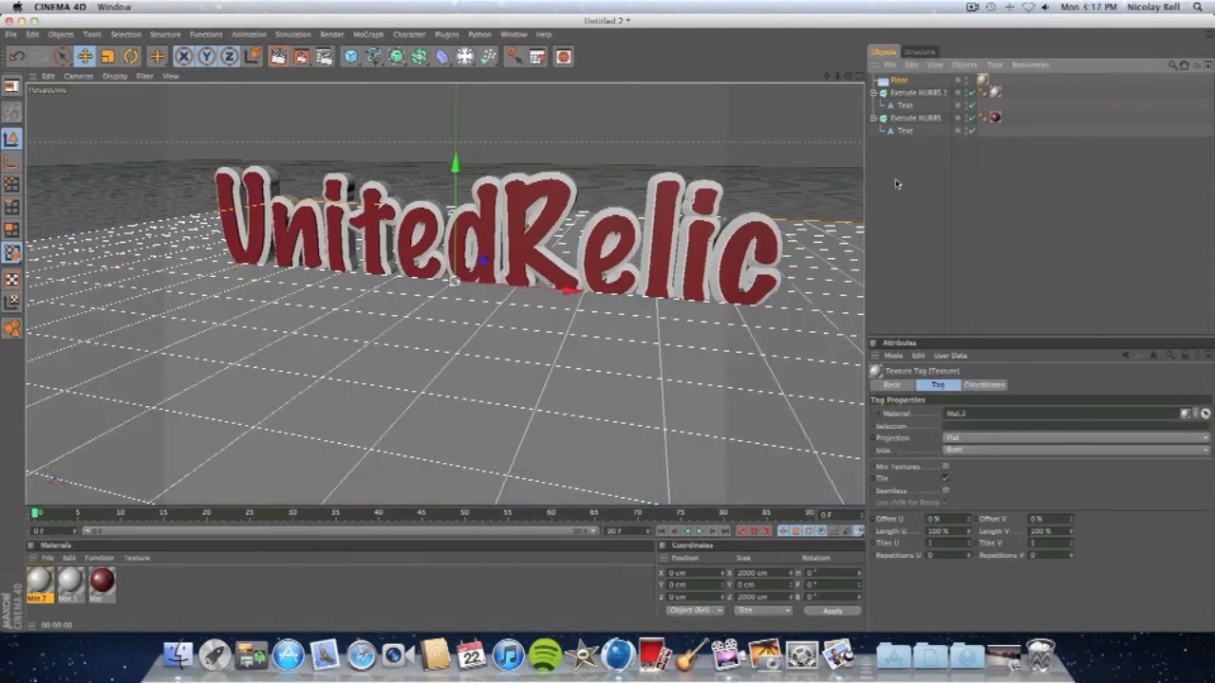
left_click(281, 319)
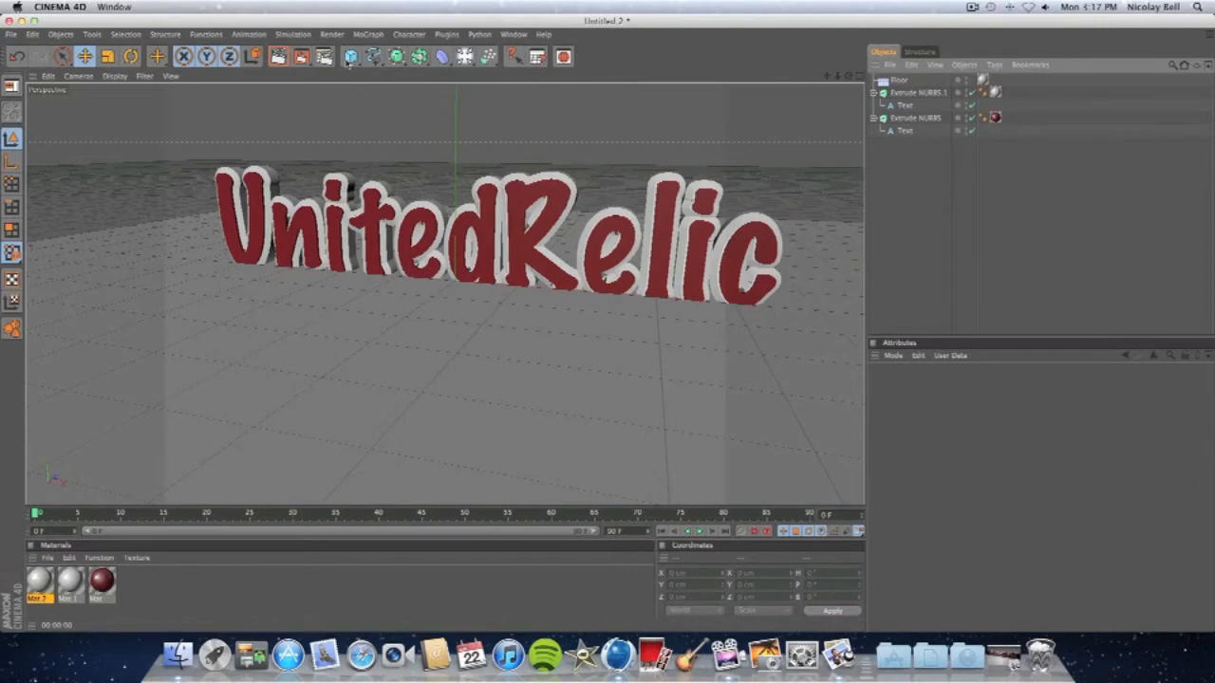
left_click(277, 56)
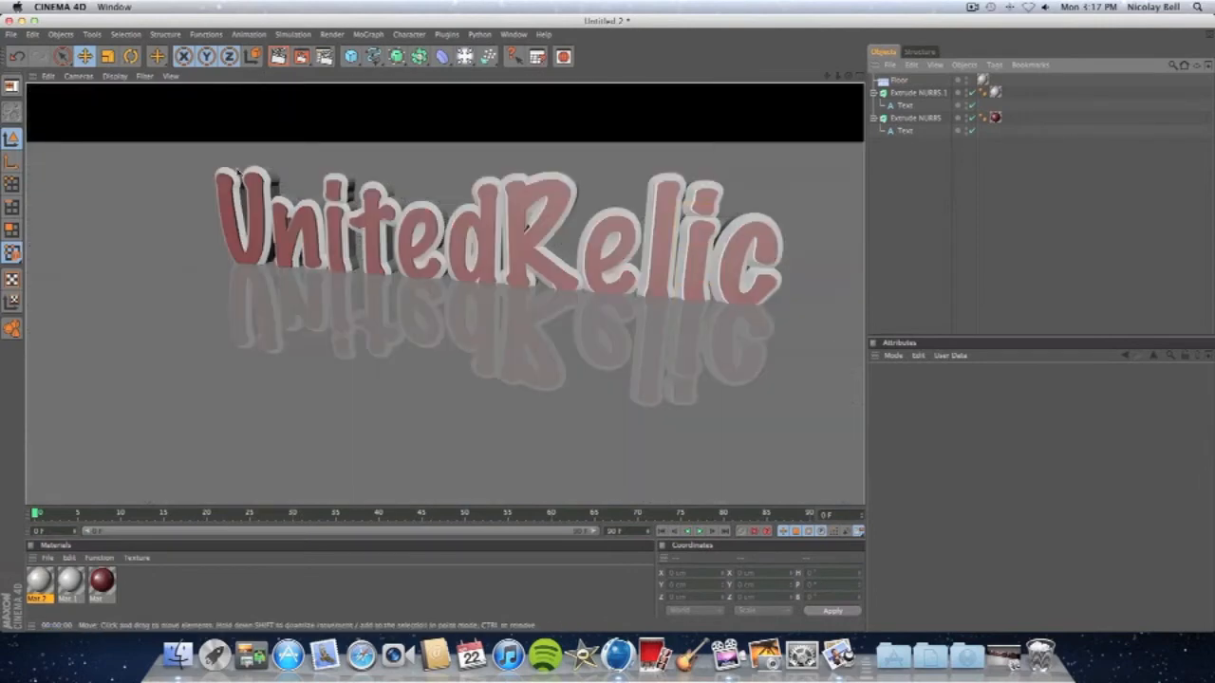
left_click(218, 202)
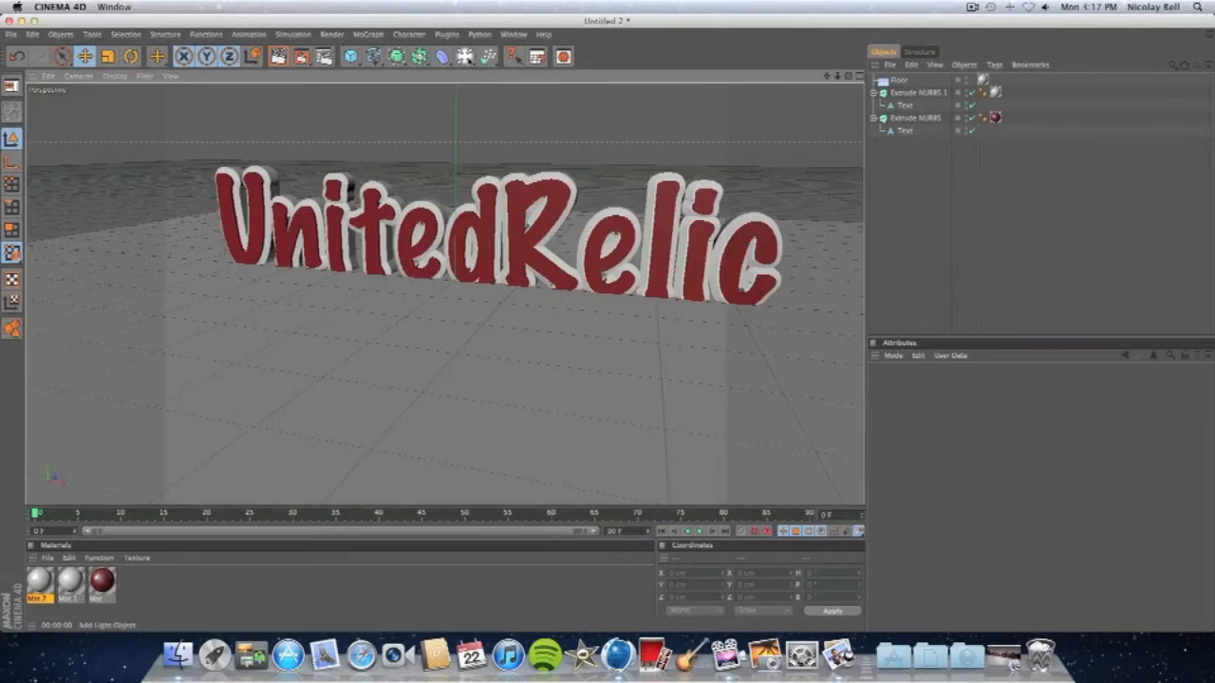
Add a light and move it above and in front of the text, to about Y 256 cm and Z -234 cm
left_click(464, 56)
left_click(529, 76)
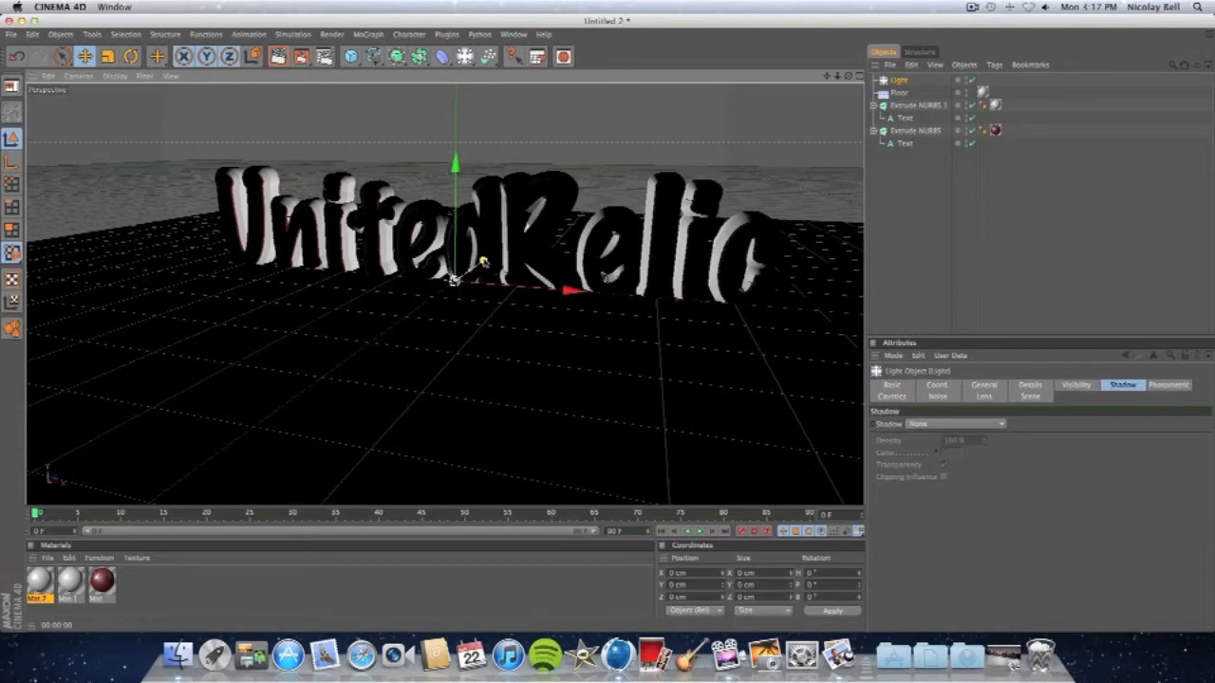
left_click_drag(454, 281, 355, 352)
left_click_drag(352, 294, 345, 108)
left_click_drag(345, 164, 427, 104)
Render previews of the lit text and its floor reflection from a steep angled view and a flatter one
left_click_drag(851, 79, 851, 80)
middle_click_drag(635, 297, 526, 361, "alt")
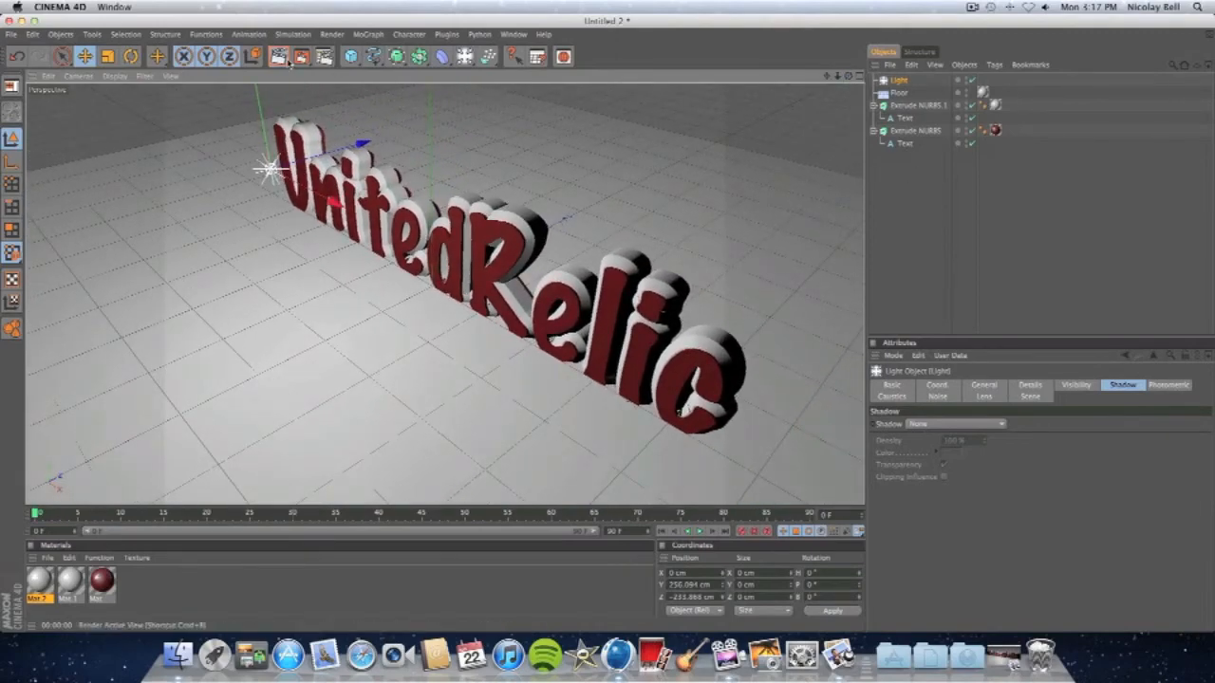
left_click(283, 57)
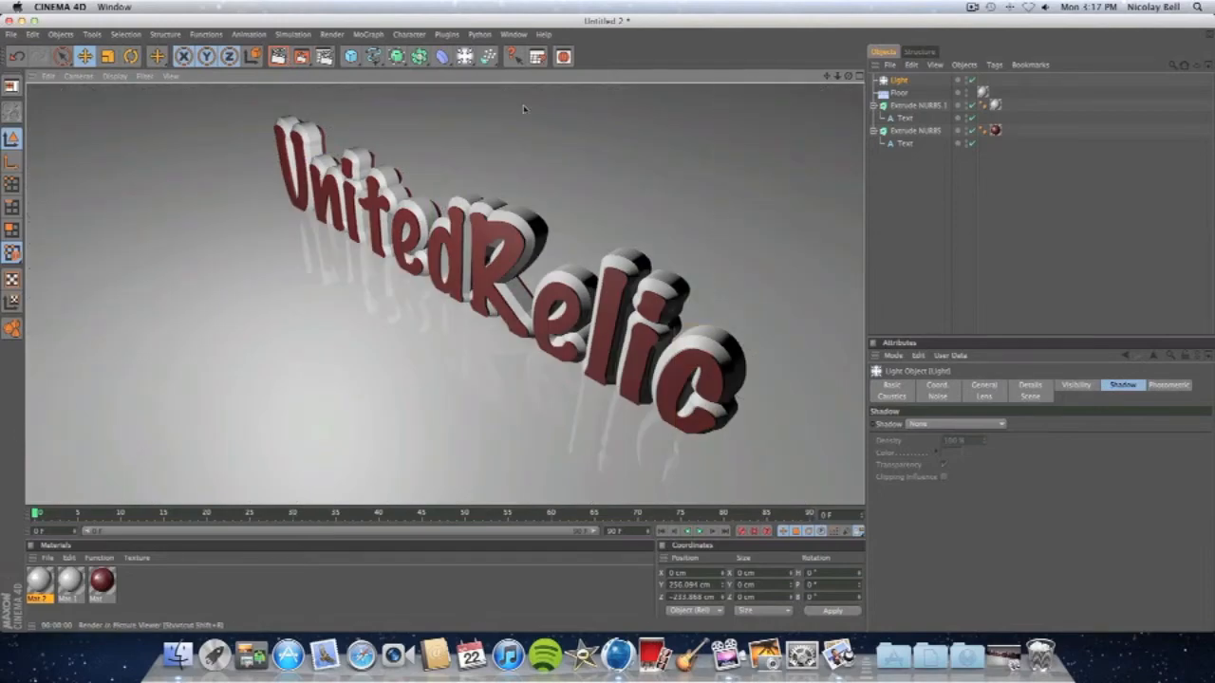
left_click_drag(848, 76, 800, 64)
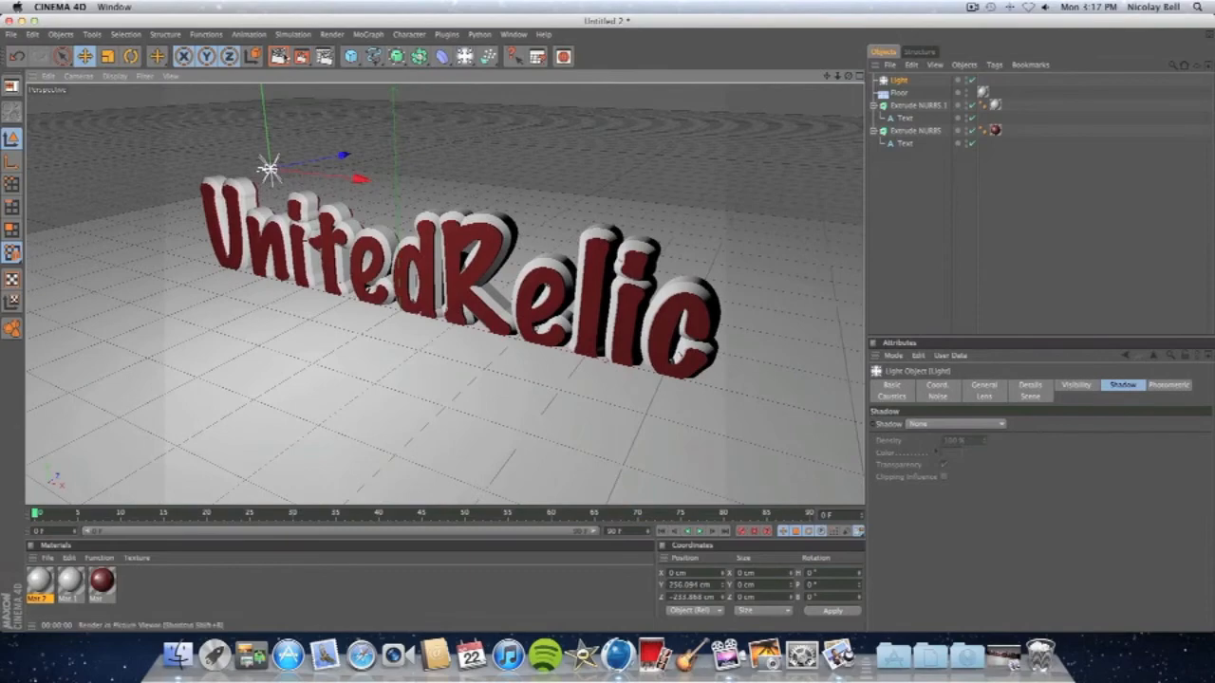
left_click(282, 58)
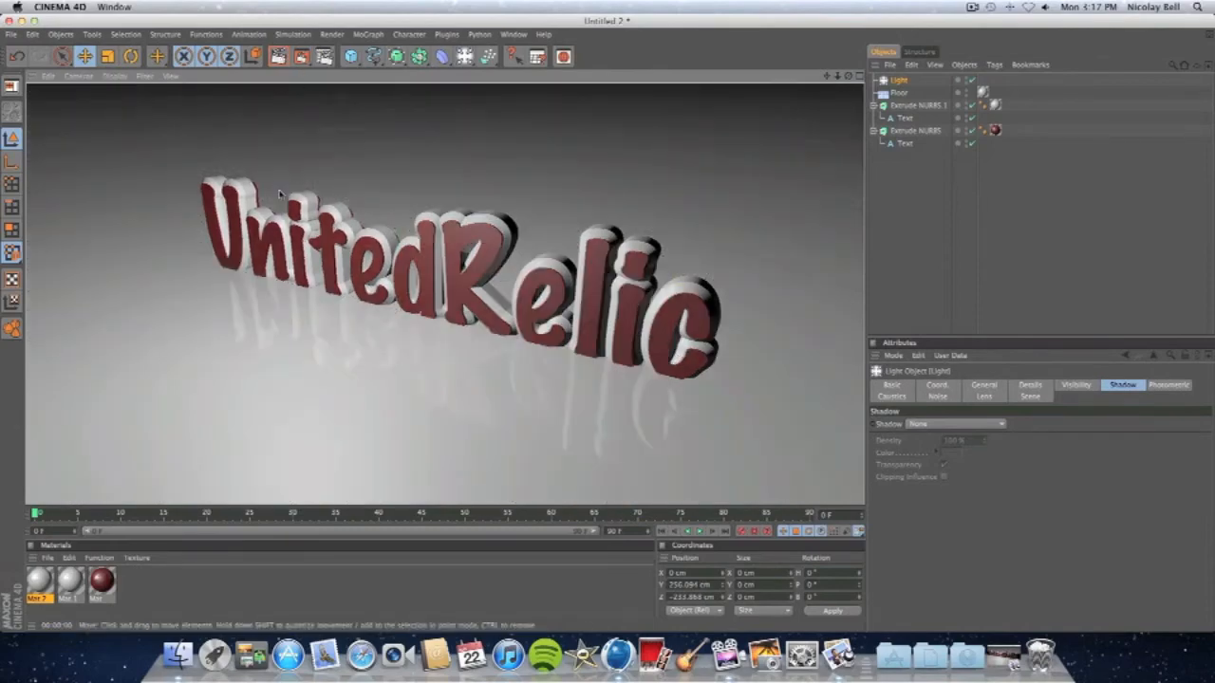
Set the light's shadow to Shadow Maps (Soft) and render a preview of the soft shadow
scroll(292, 196, "up", 8)
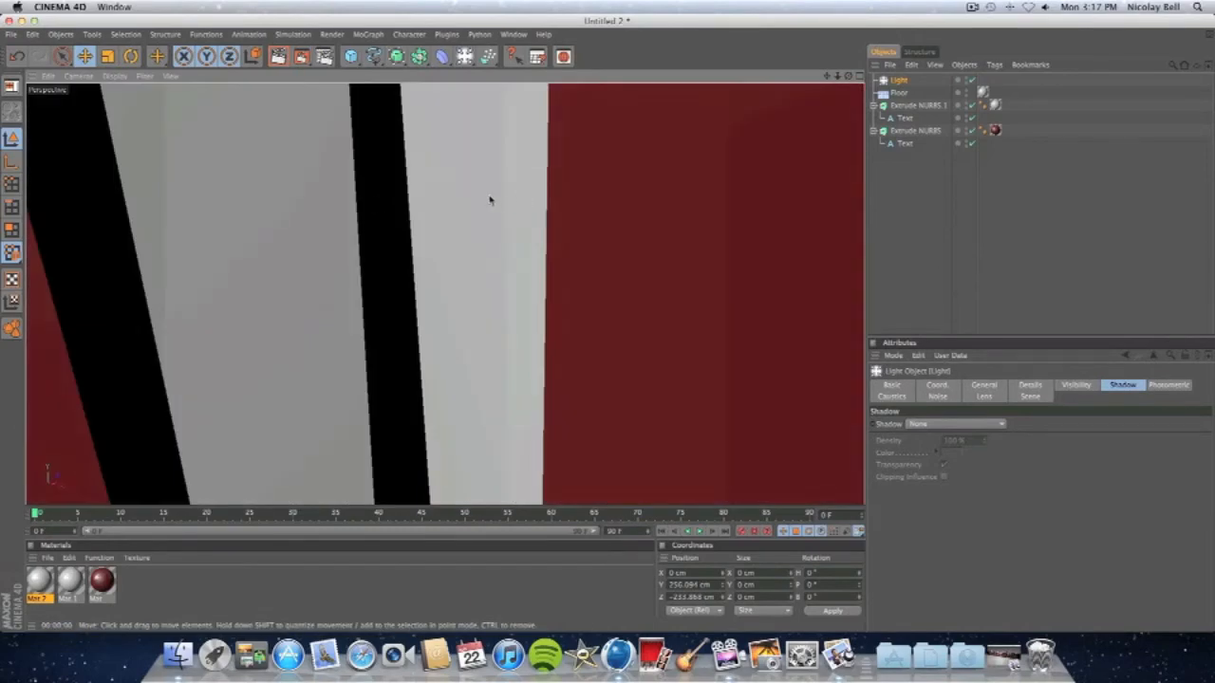
scroll(457, 206, "down", 10)
scroll(456, 206, "up", 3)
scroll(455, 207, "up", 3)
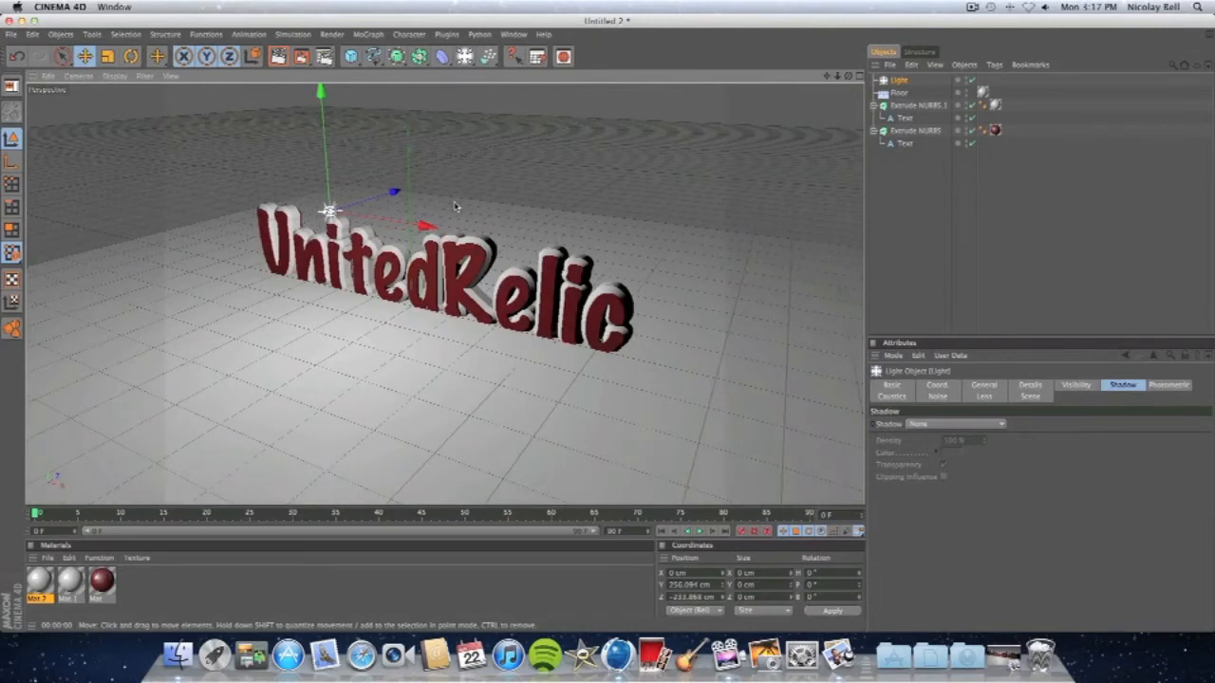
scroll(455, 206, "up", 2)
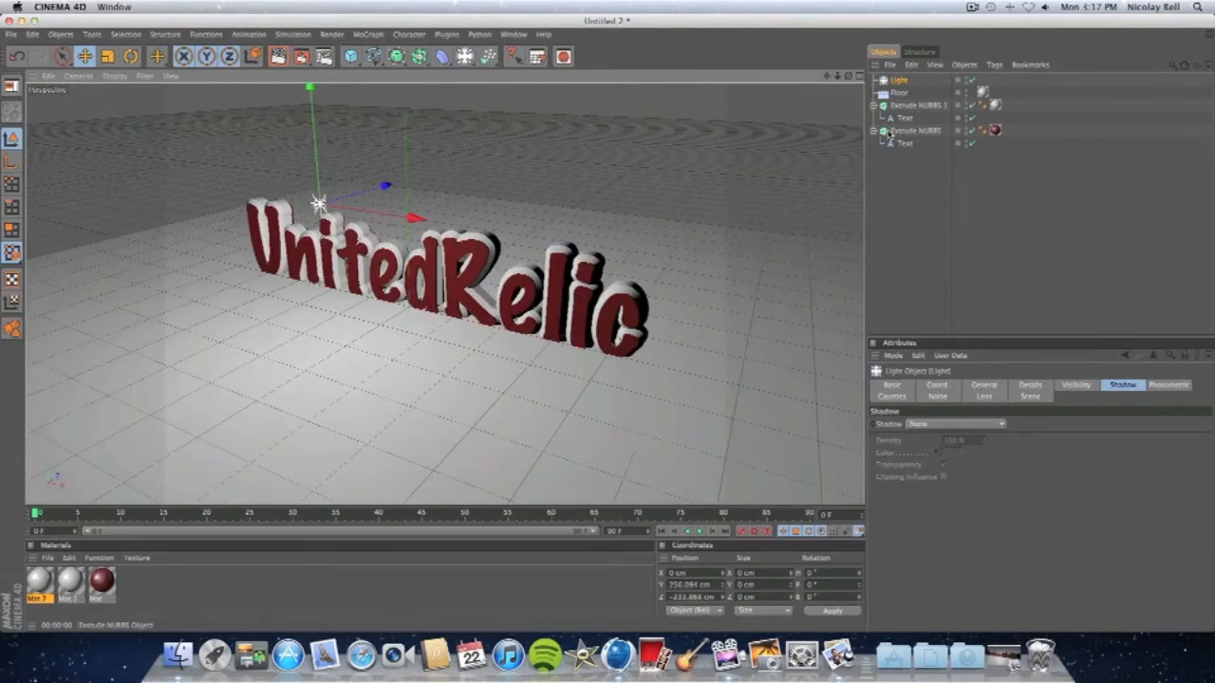
left_click(936, 425)
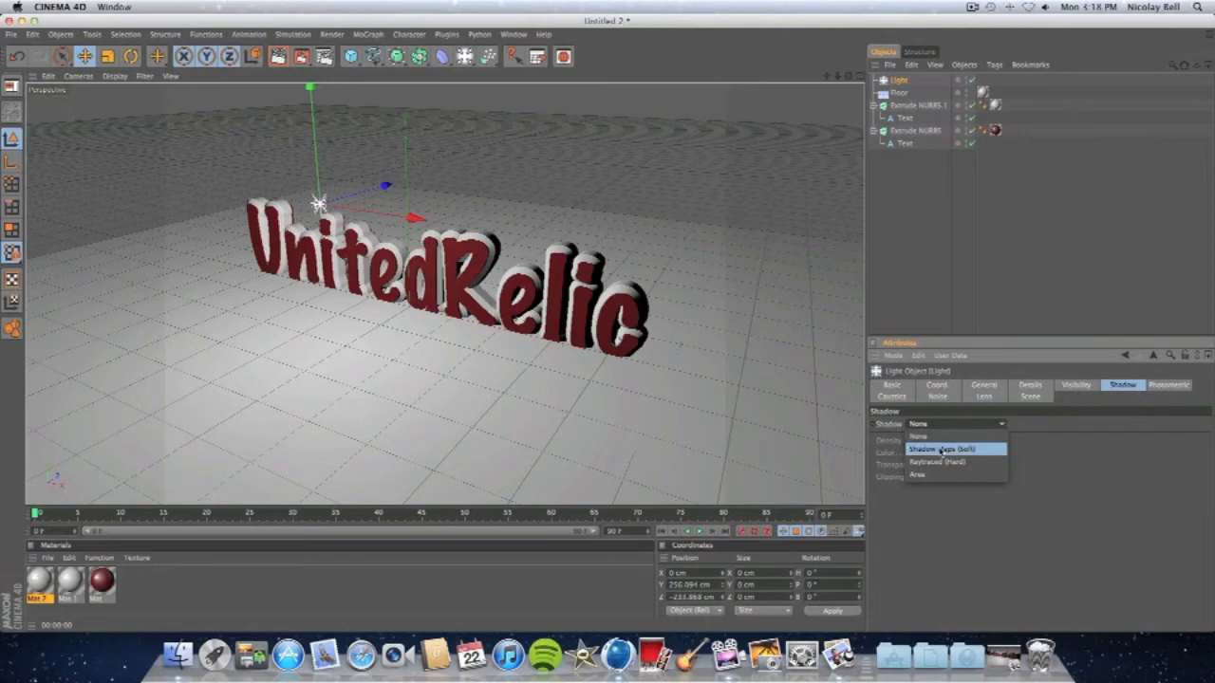
left_click(940, 450)
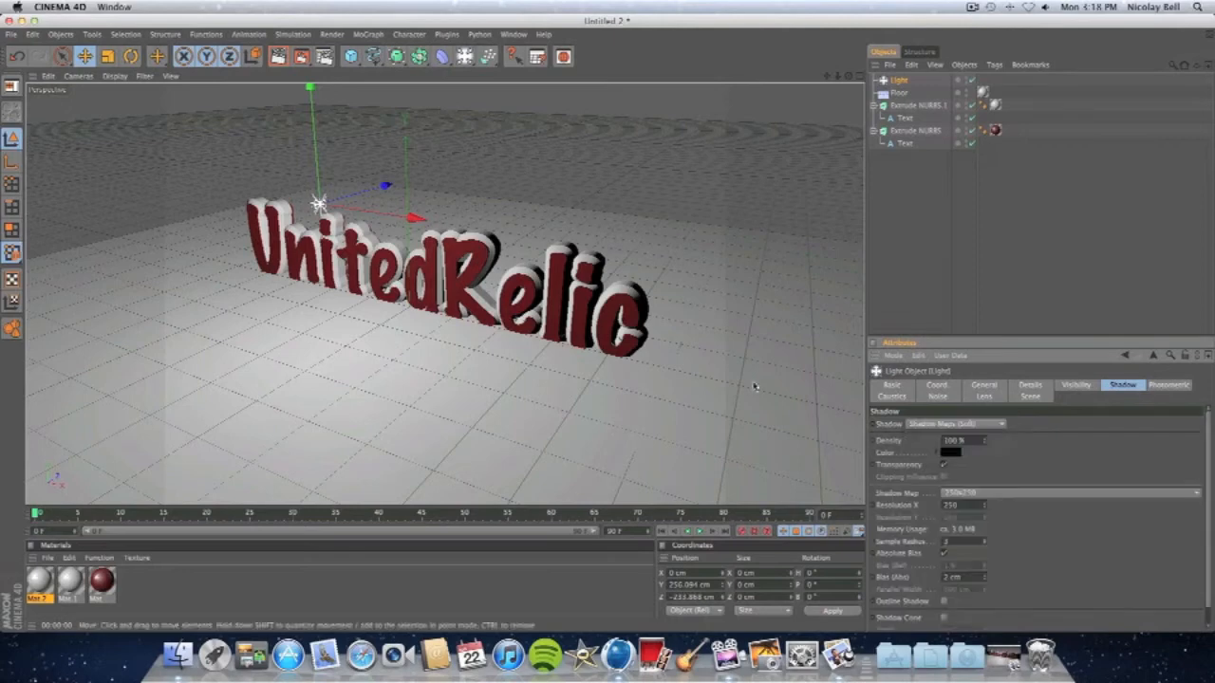
left_click(981, 425)
left_click(981, 425)
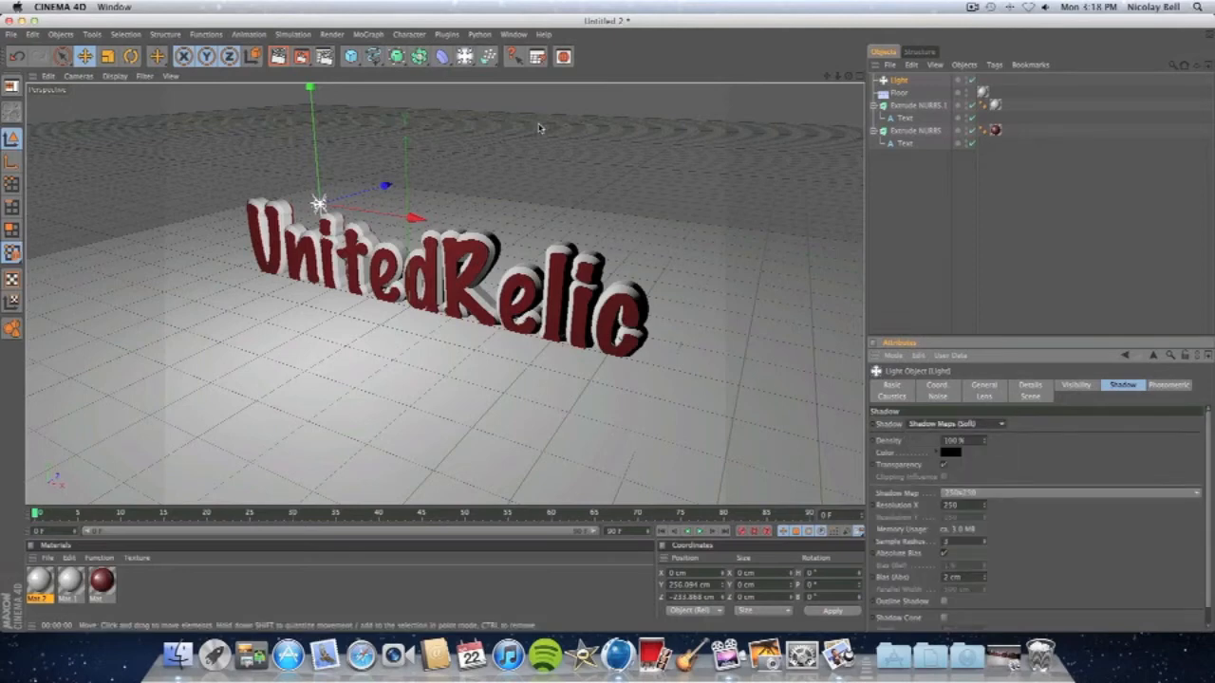
right_click(277, 57)
left_click(253, 99)
left_click(279, 57)
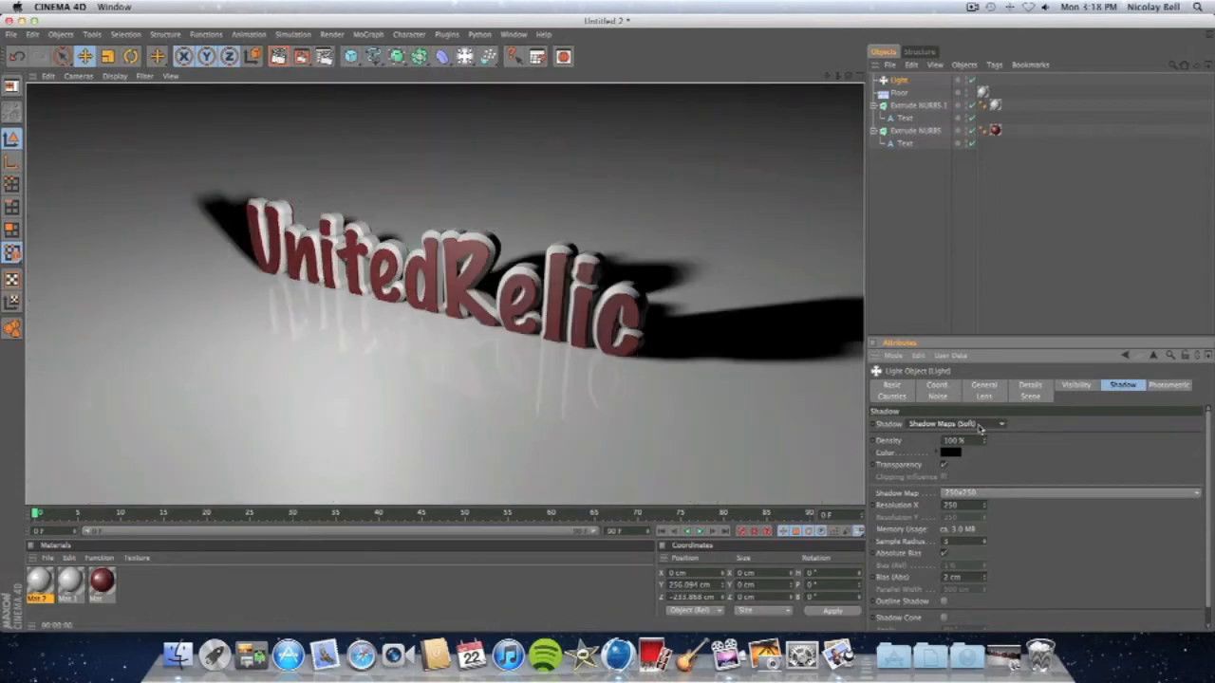
right_click(978, 424)
left_click(1029, 426)
right_click(996, 428)
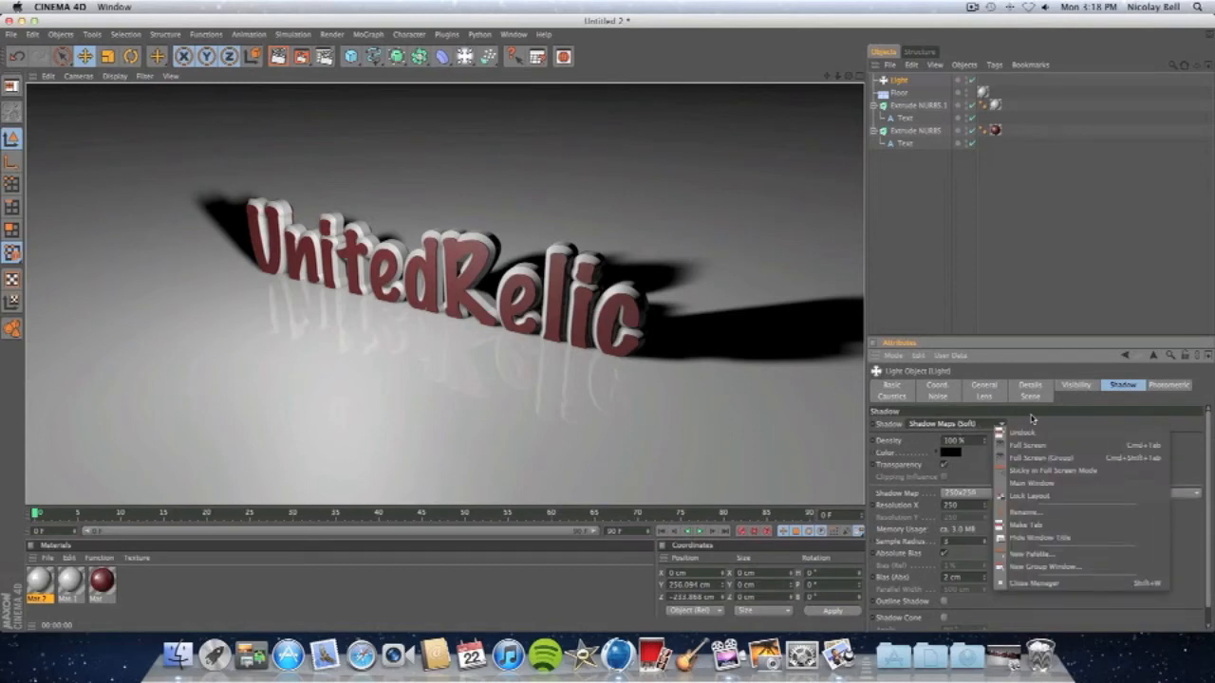
left_click(1032, 418)
left_click(396, 114)
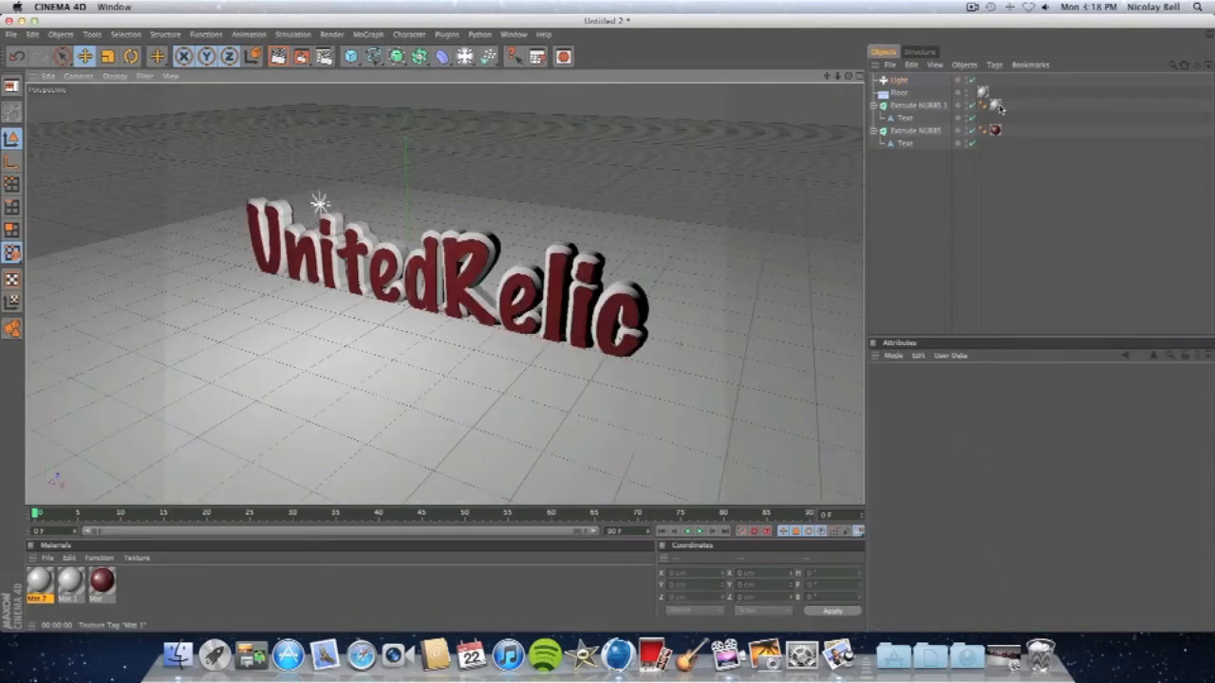
Switch the light's shadow to Raytraced (Hard) and render a preview of the hard shadow
right_click(903, 83)
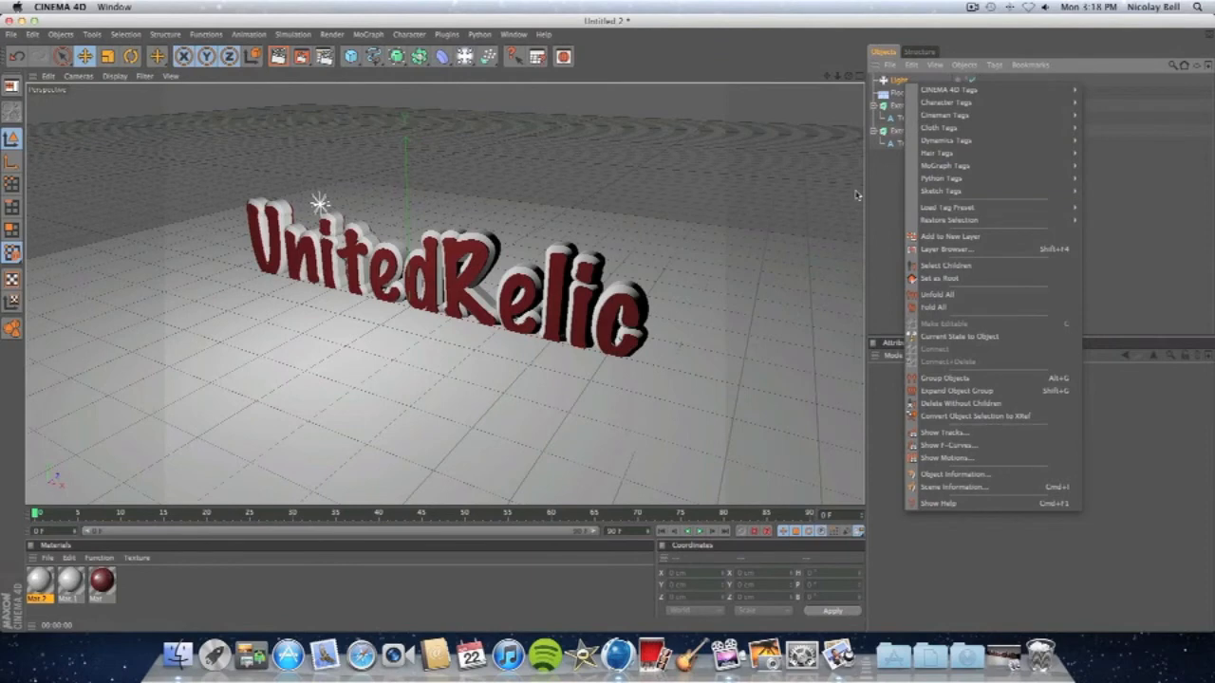
left_click(884, 195)
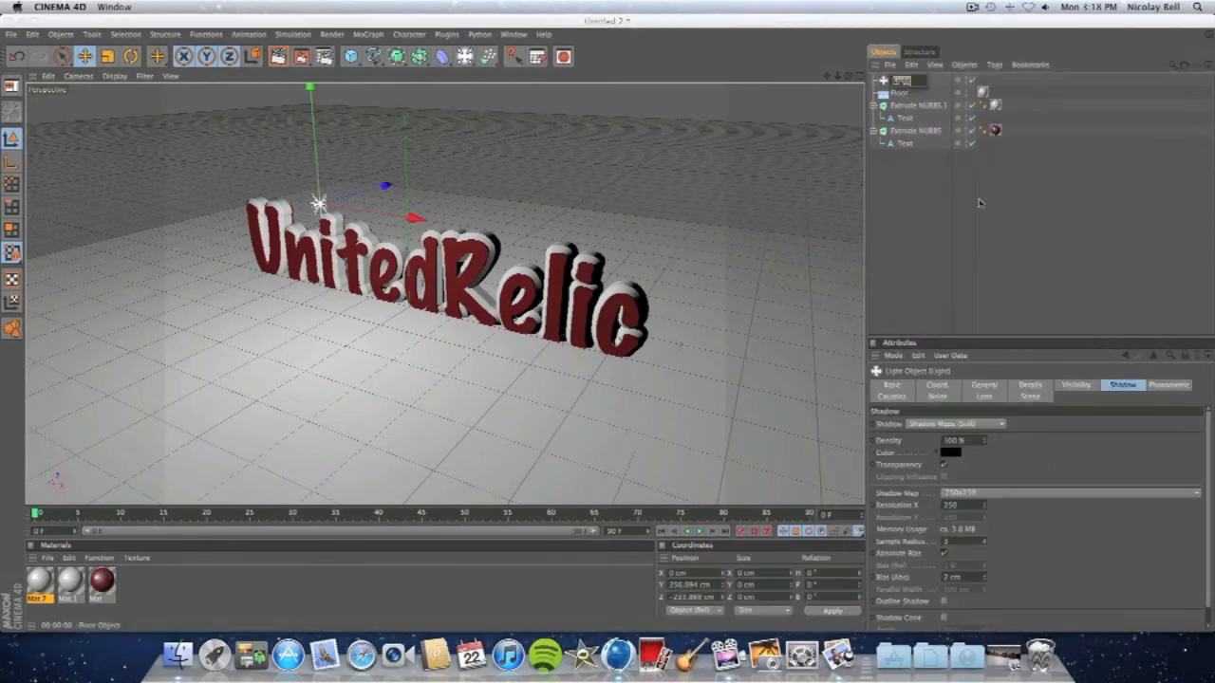
left_click(954, 423)
left_click(948, 462)
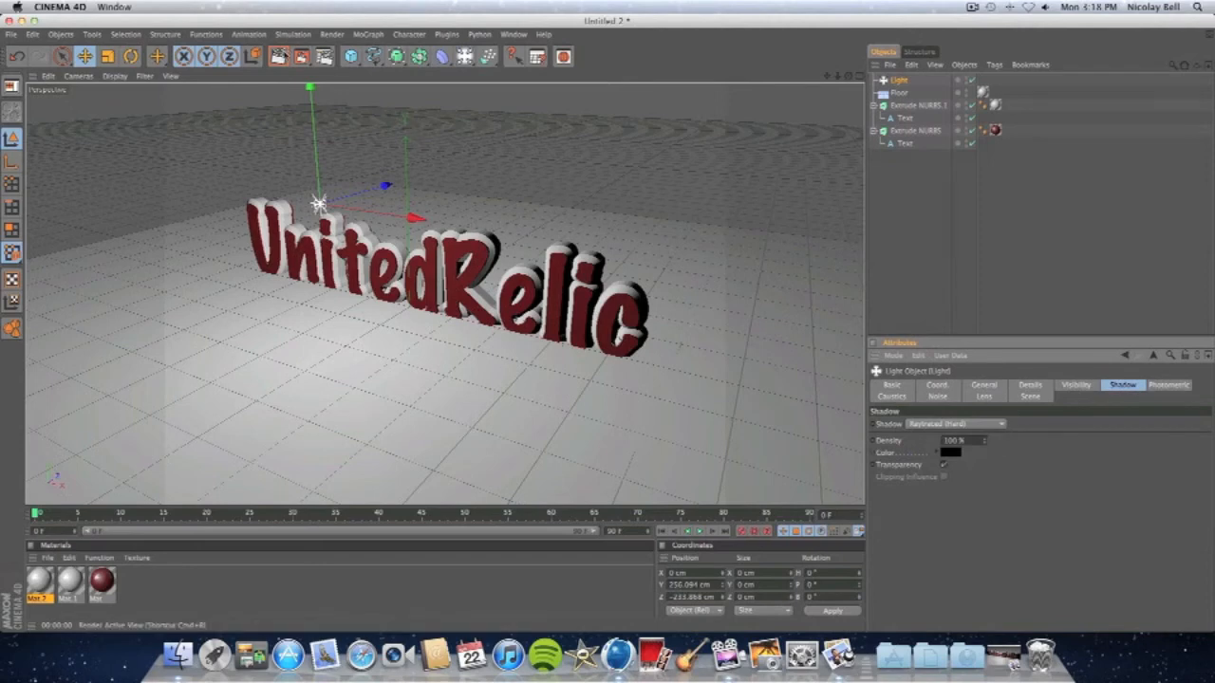
left_click(279, 56)
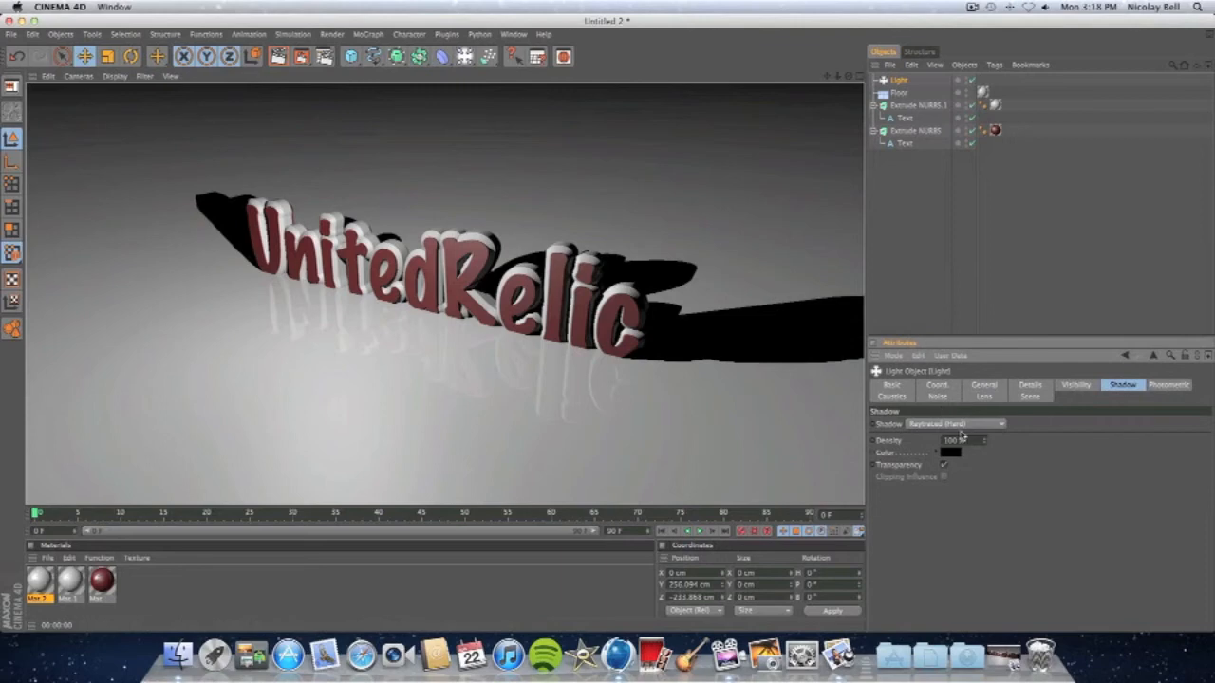
Try the Area shadow type on the light with a preview render, then stop the render
left_click(961, 424)
left_click(955, 474)
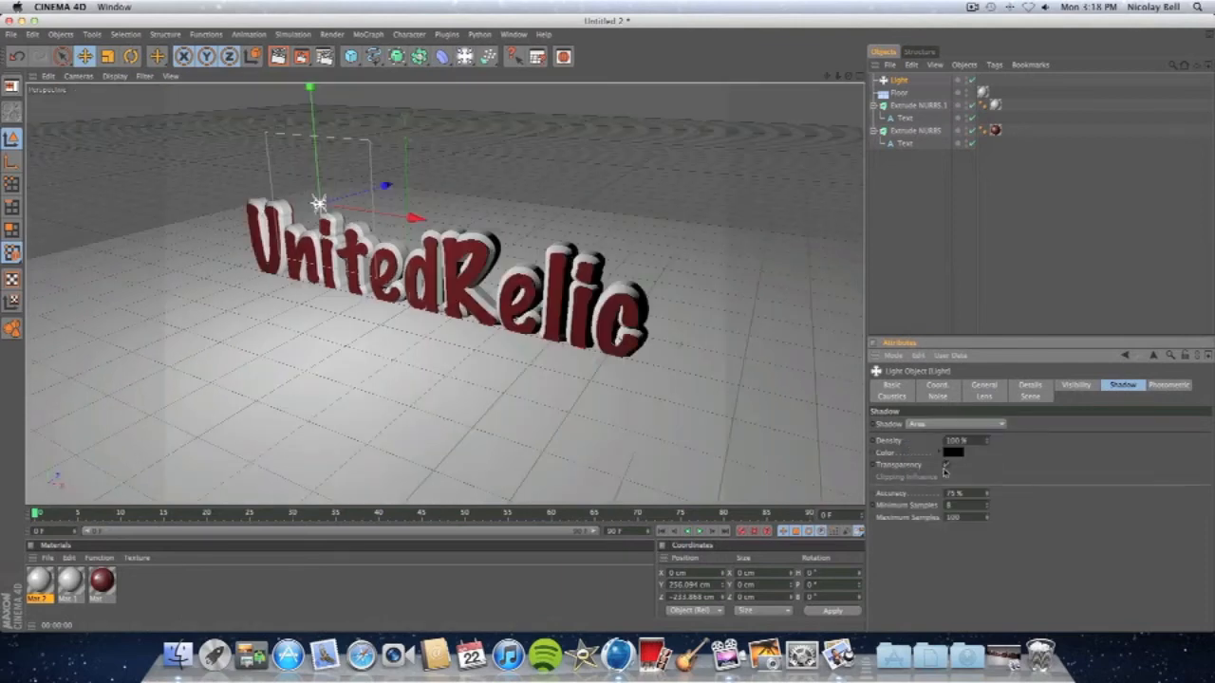
left_click(277, 56)
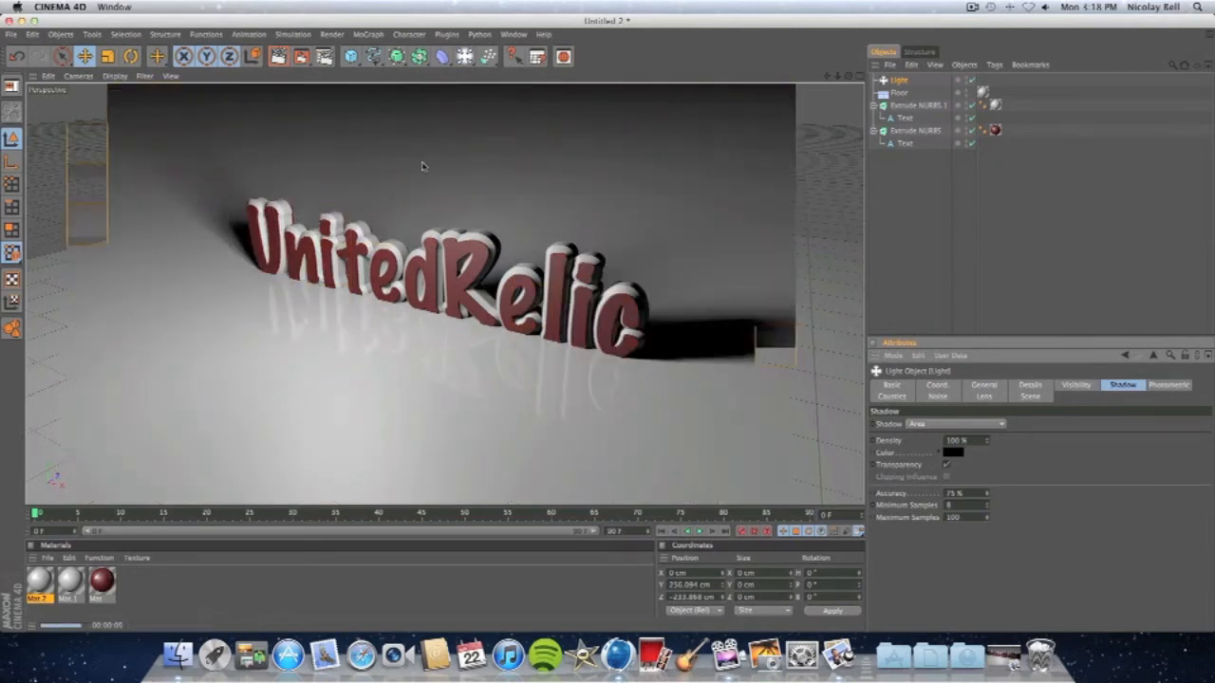
left_click(615, 187)
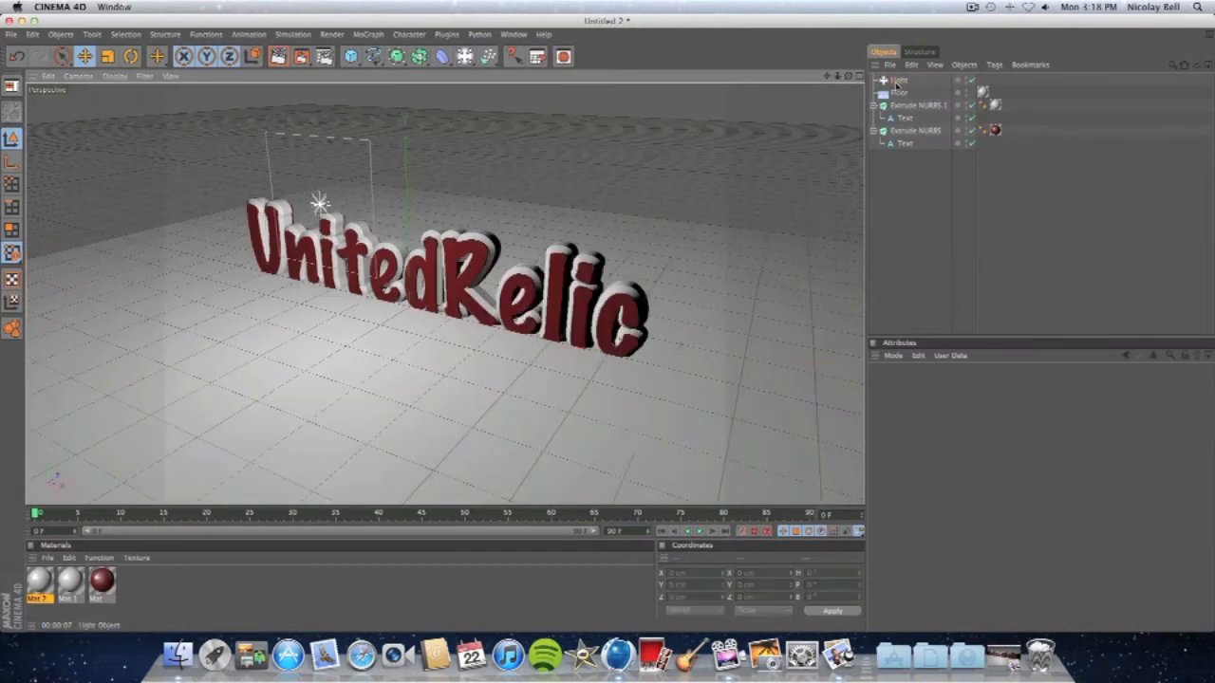
Return the light's shadow type to Shadow Maps (Soft) and render the view again
left_click(901, 79)
left_click(956, 423)
left_click(951, 452)
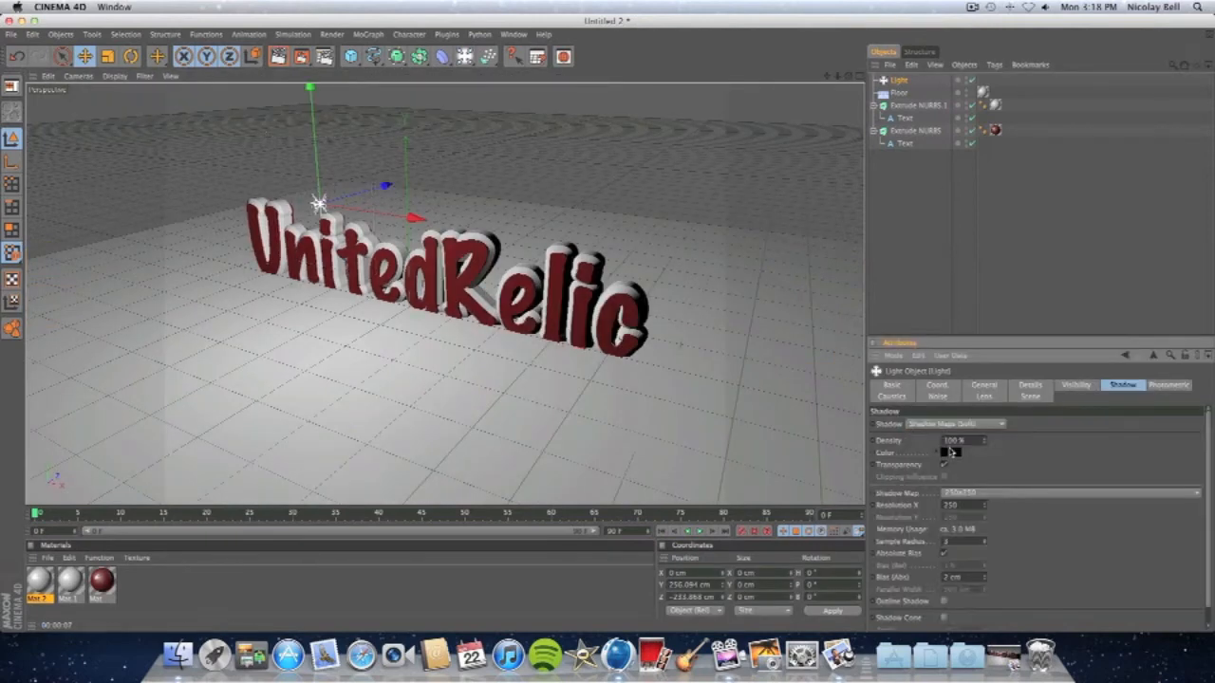
left_click(278, 56)
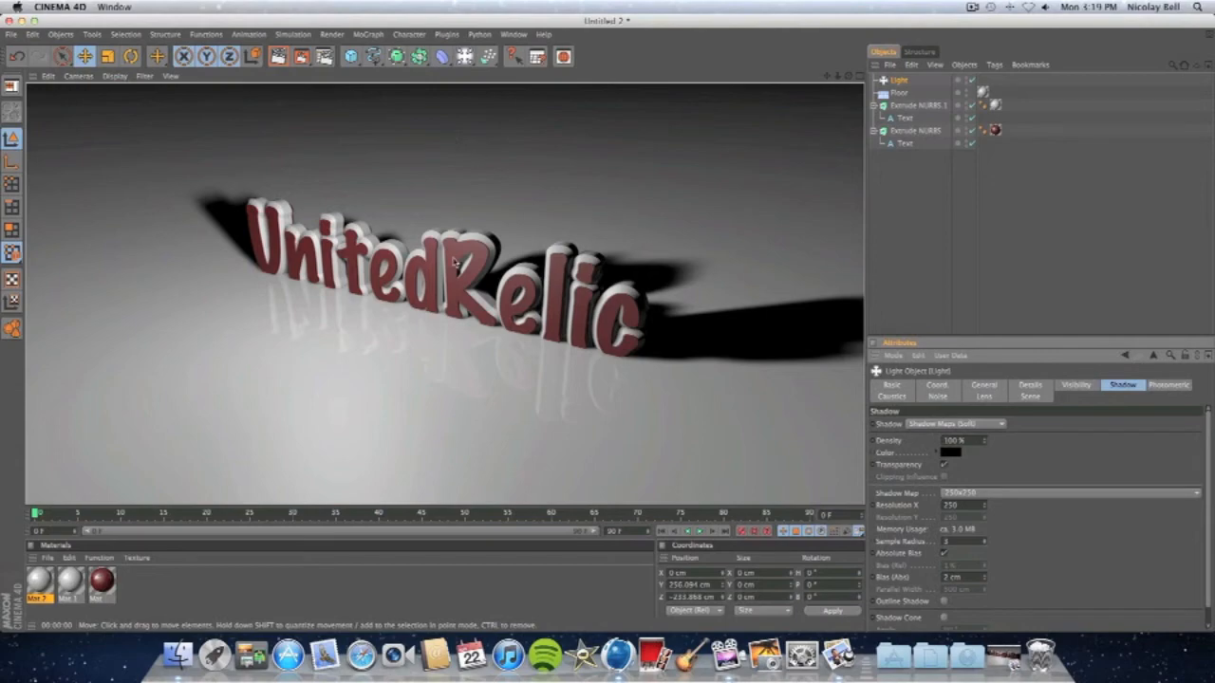
Render a preview of the text and its soft shadow from slightly farther away
left_click(454, 211)
scroll(477, 210, "down", 3)
scroll(476, 210, "up", 8)
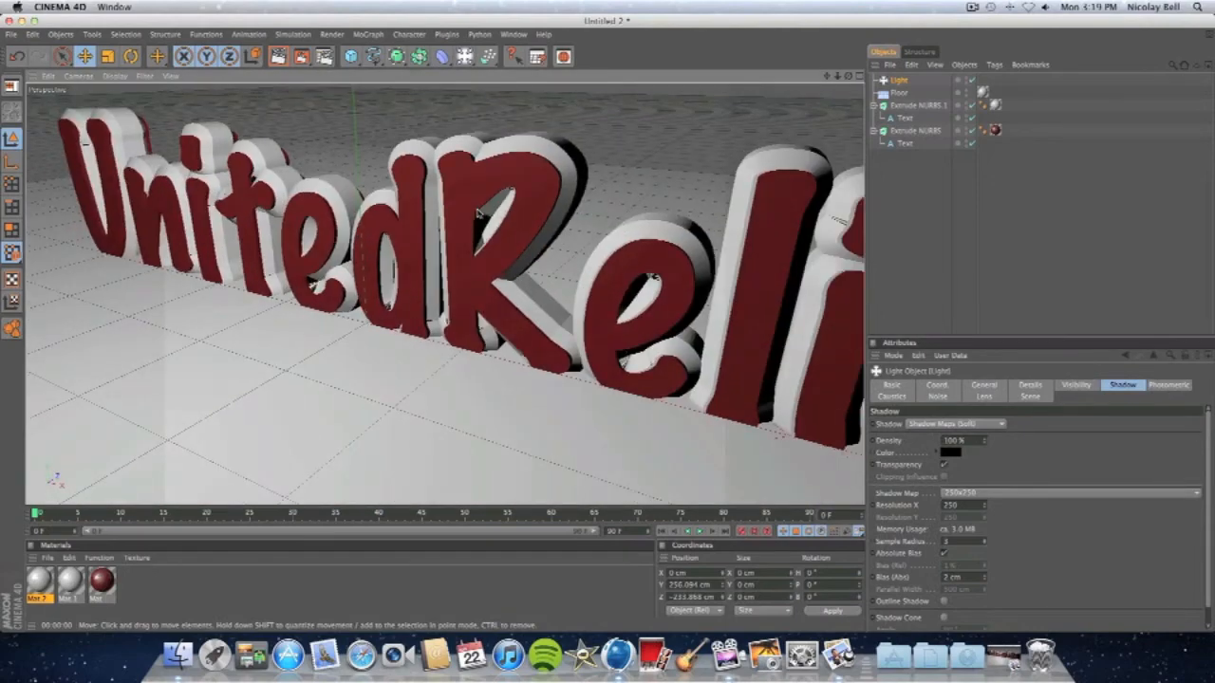
scroll(476, 210, "down", 6)
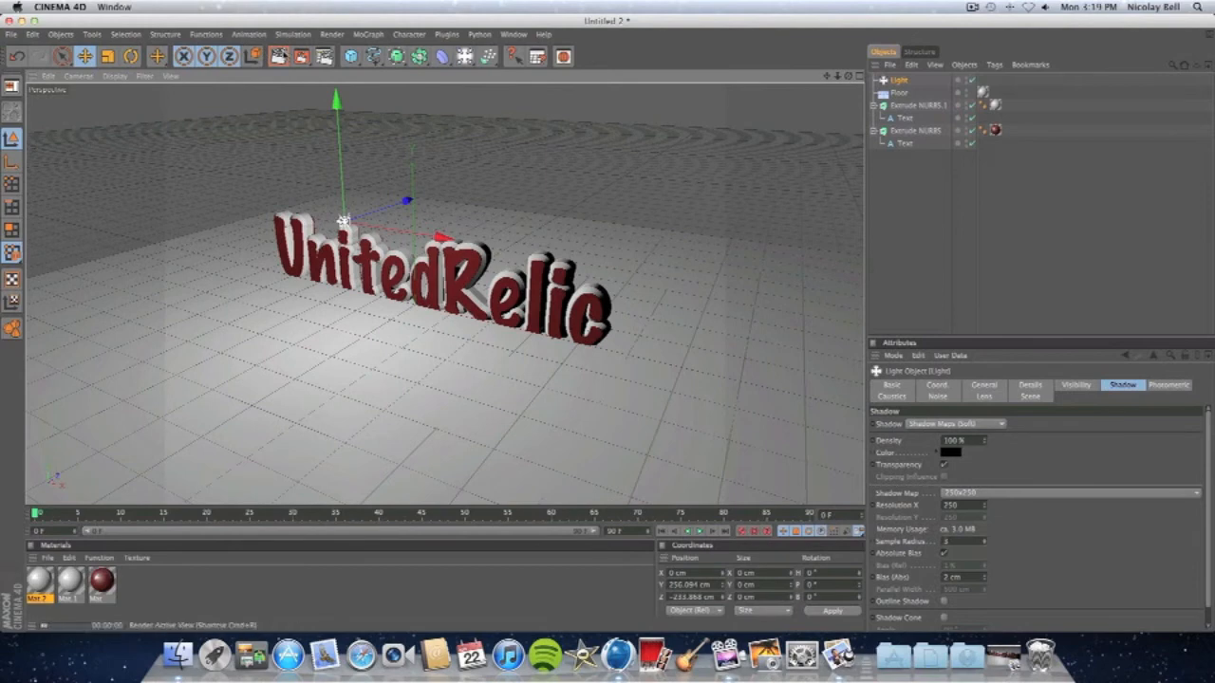
left_click(277, 56)
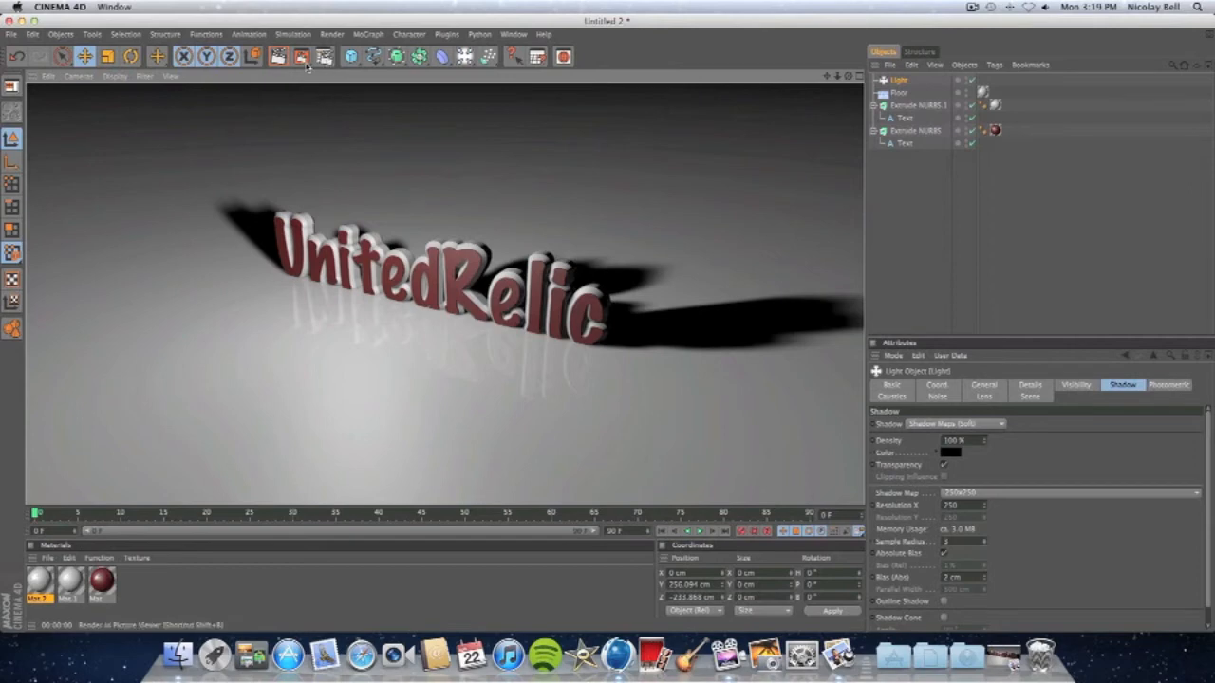
Render a fresh preview of the active view to check the text and soft shadow, then clear the selection
left_click(344, 221)
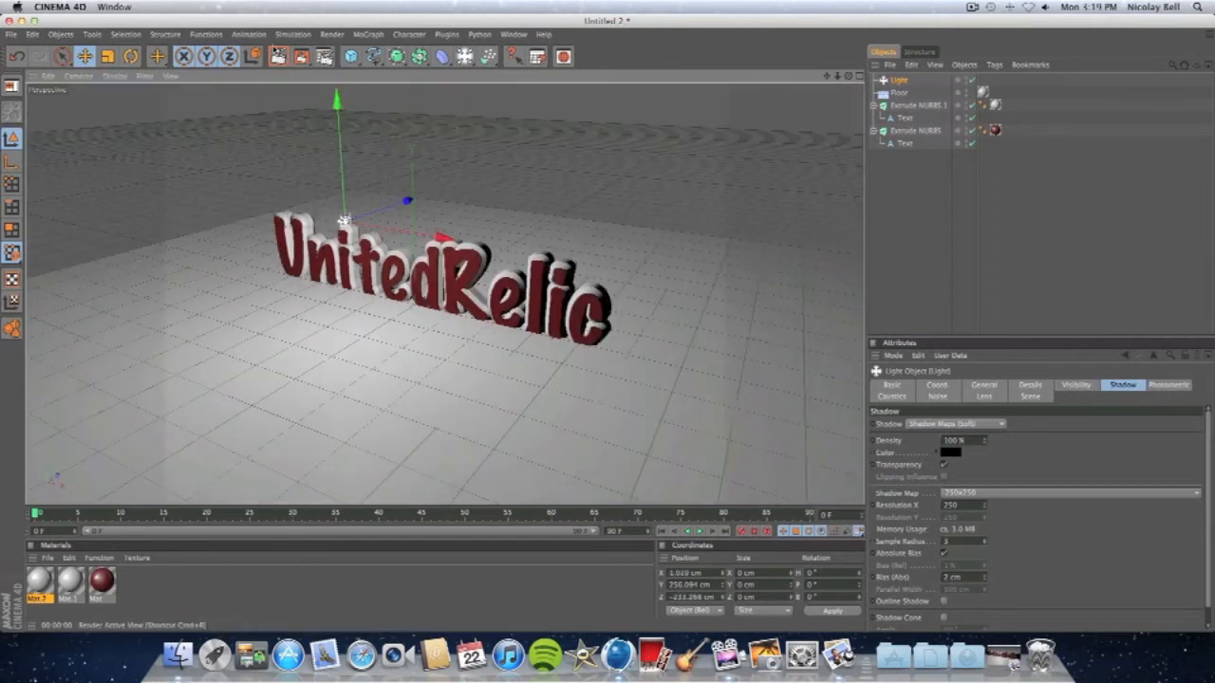
left_click(278, 56)
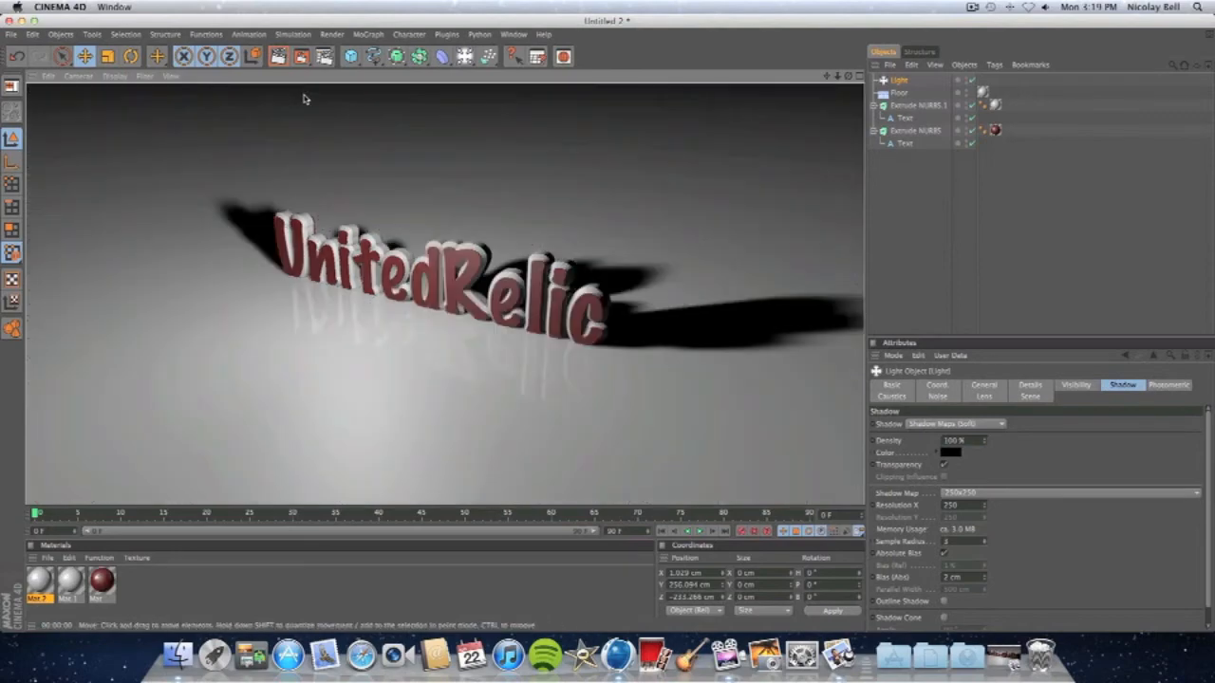
left_click(370, 131)
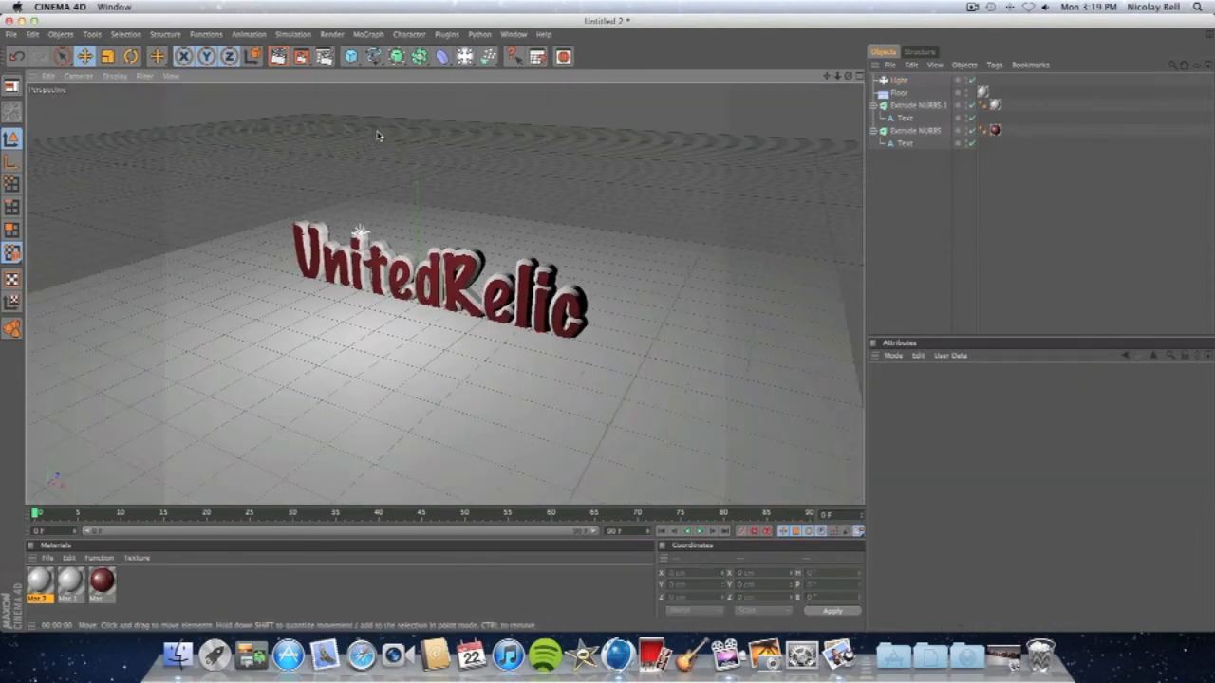
scroll(377, 134, "down", 3)
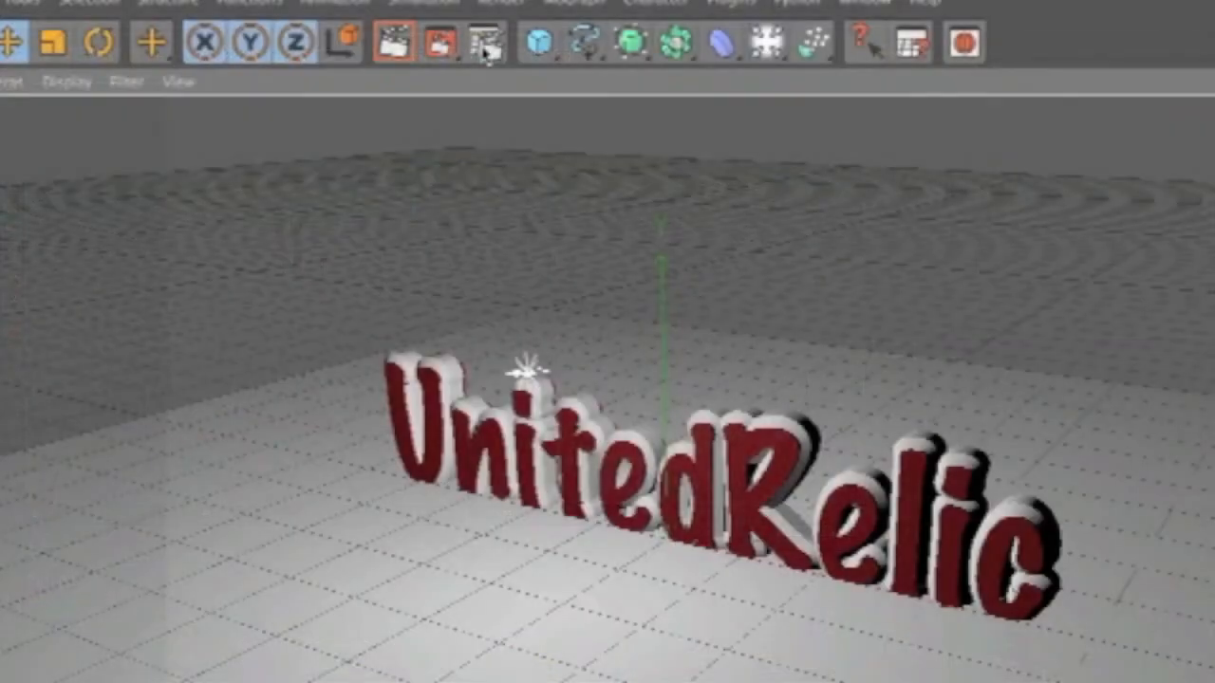
Set the render output size to 1920 pixels wide by 1080 pixels high
left_click(326, 57)
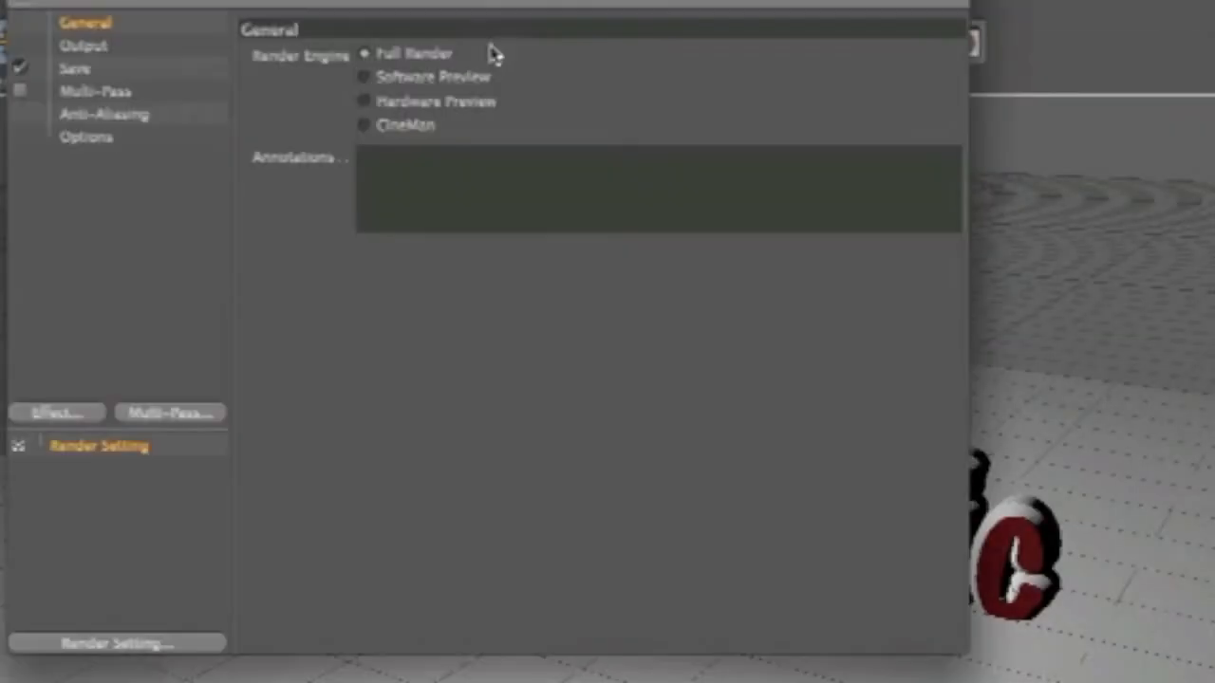
left_click(93, 47)
double_click(404, 79)
type("1920")
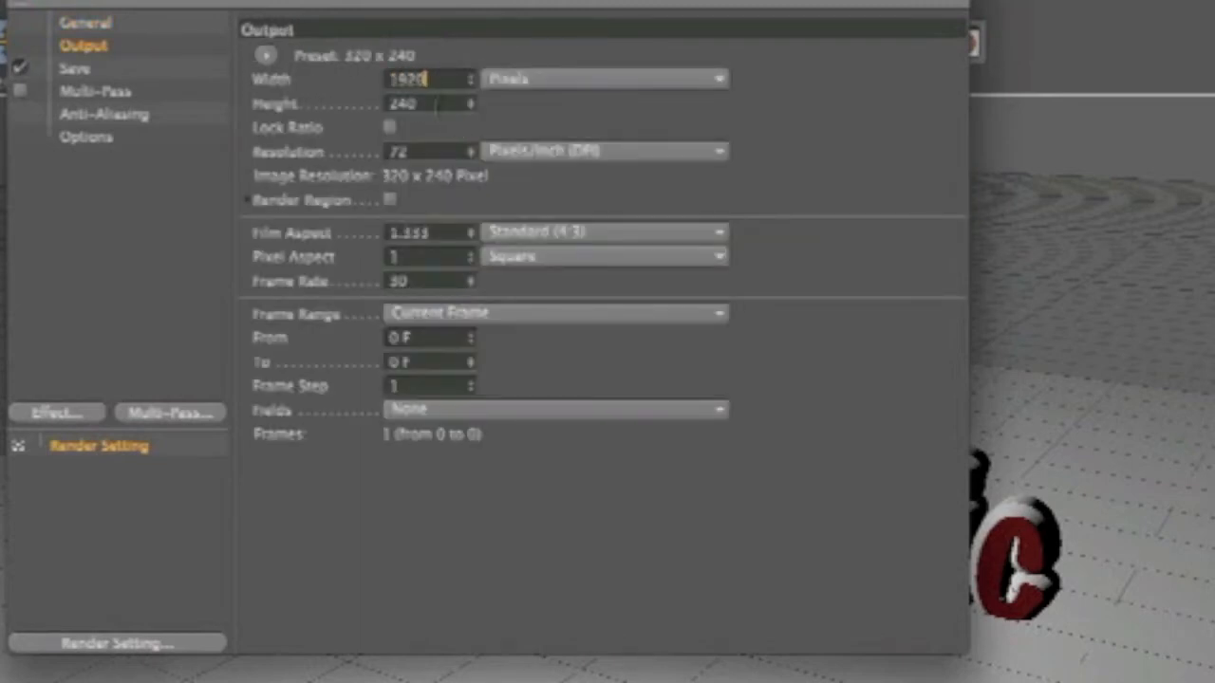
key("Tab")
type("1080")
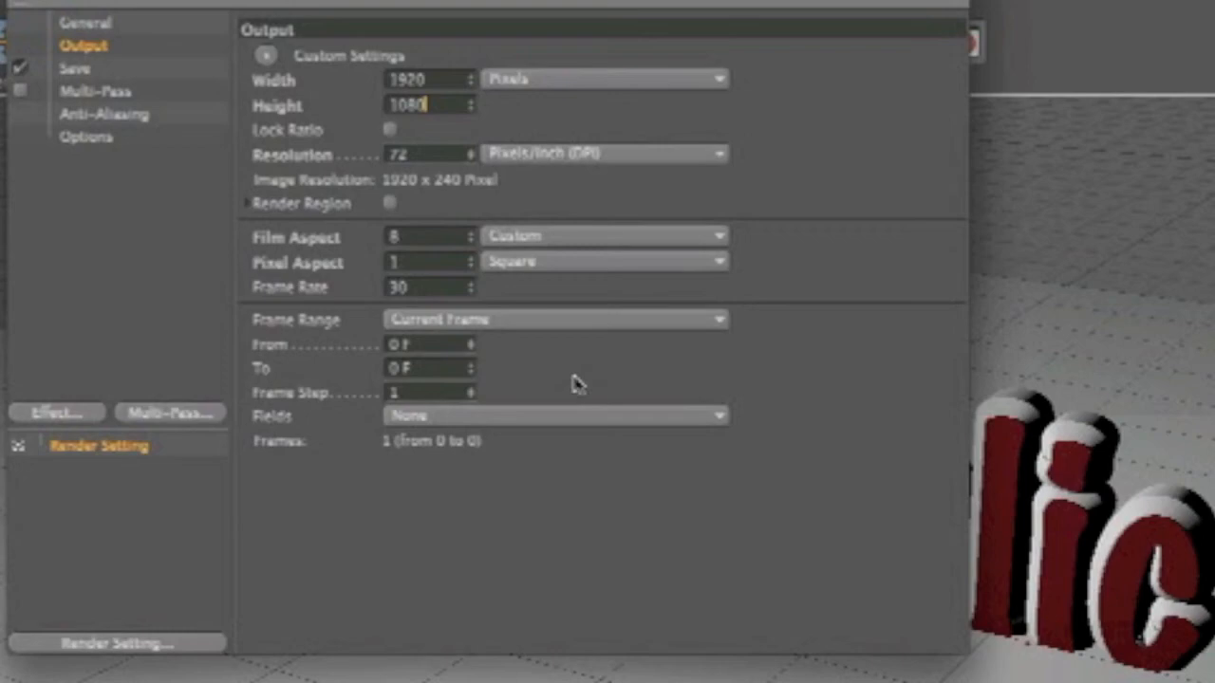
Set the render's save format to PNG with a depth of 16 Bit/Channel
left_click(74, 68)
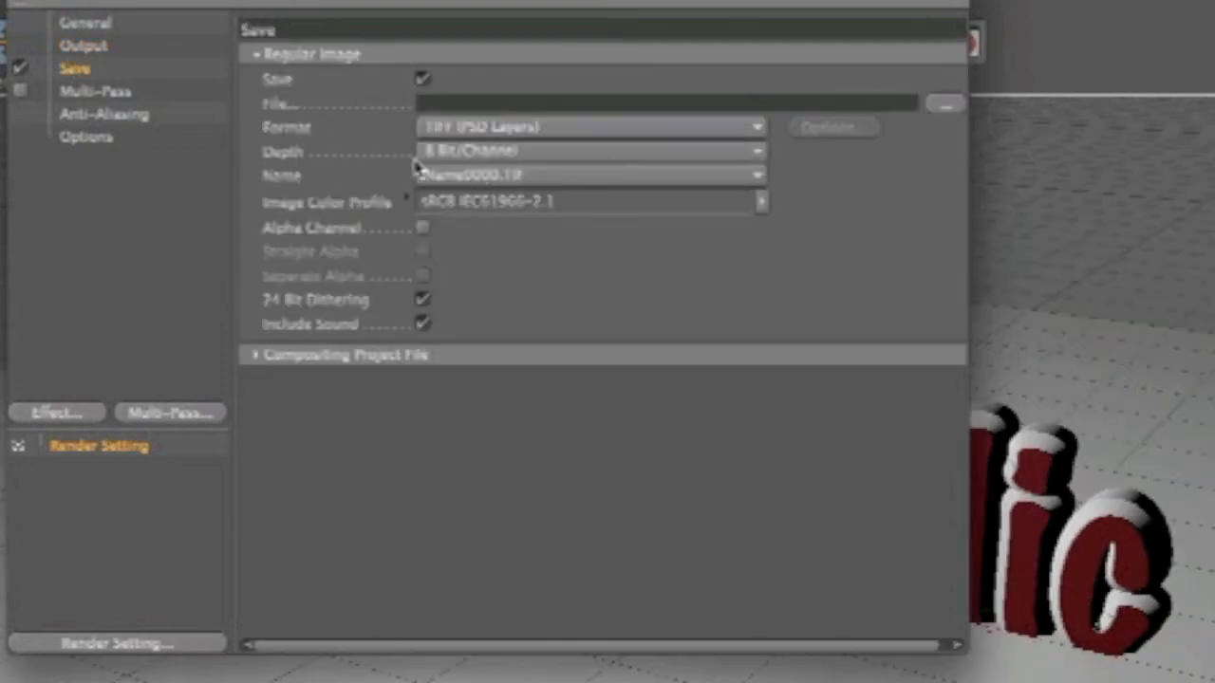
left_click(554, 131)
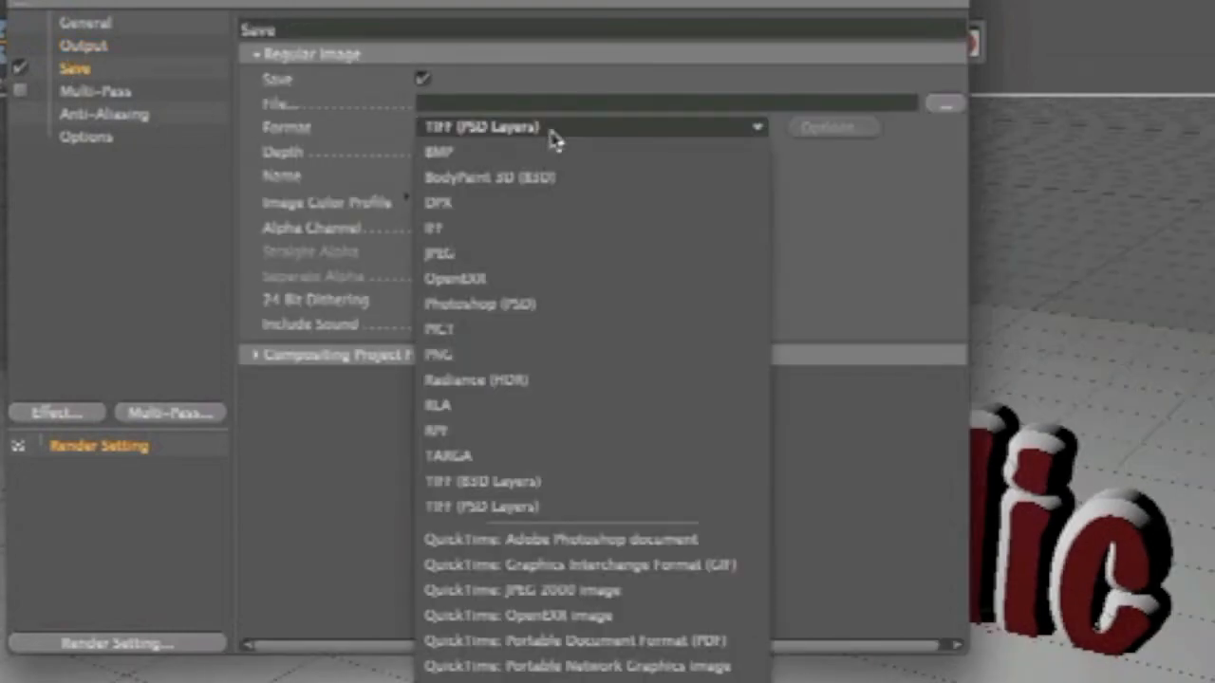
left_click(481, 356)
left_click(736, 156)
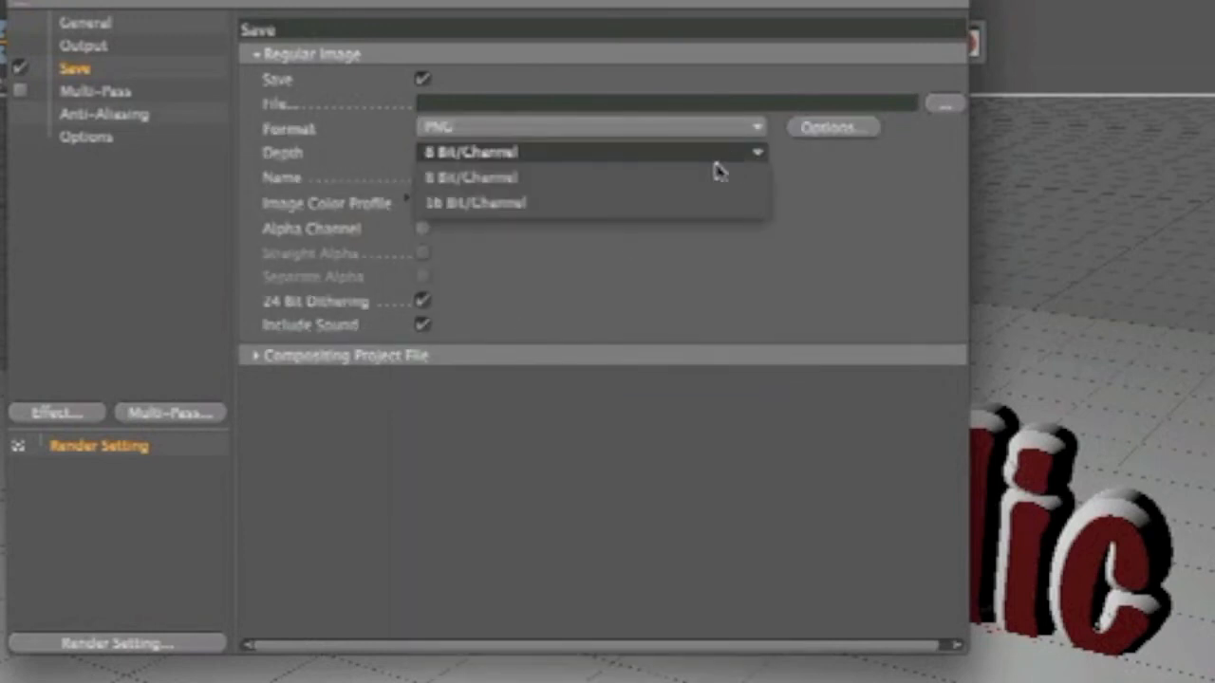
left_click(586, 205)
Set the rendered image to save as UnitedRelicPhoto2 in the Pictures folder
left_click(949, 105)
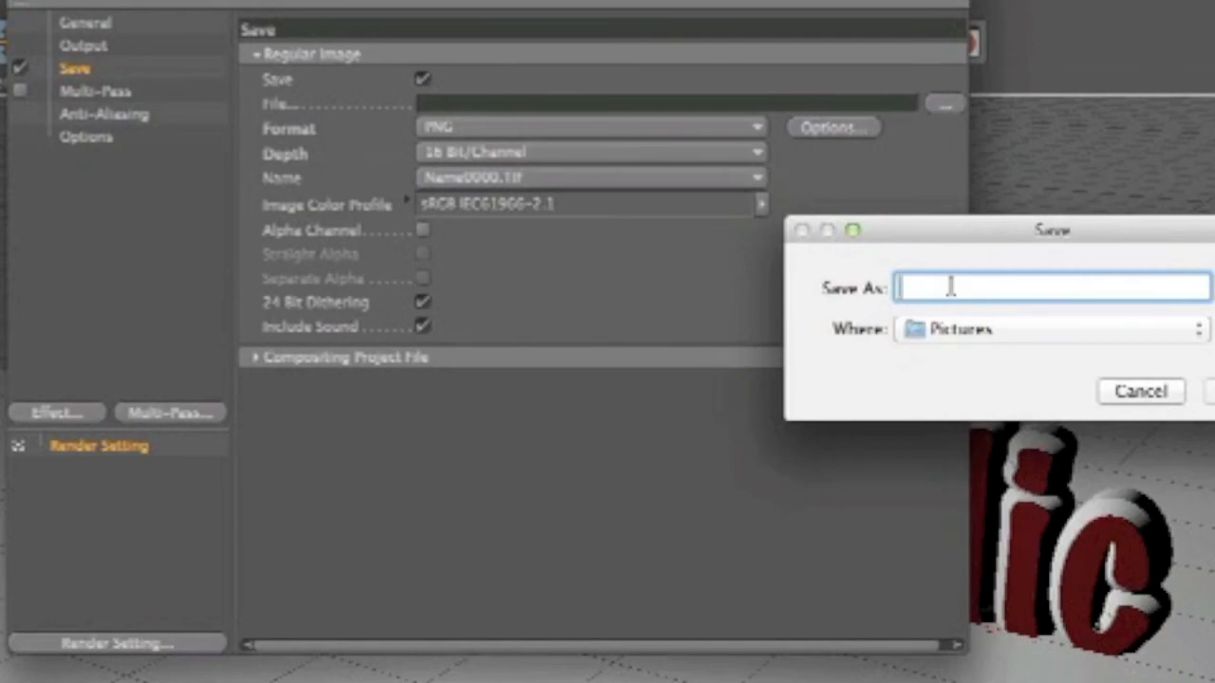
type("Unite")
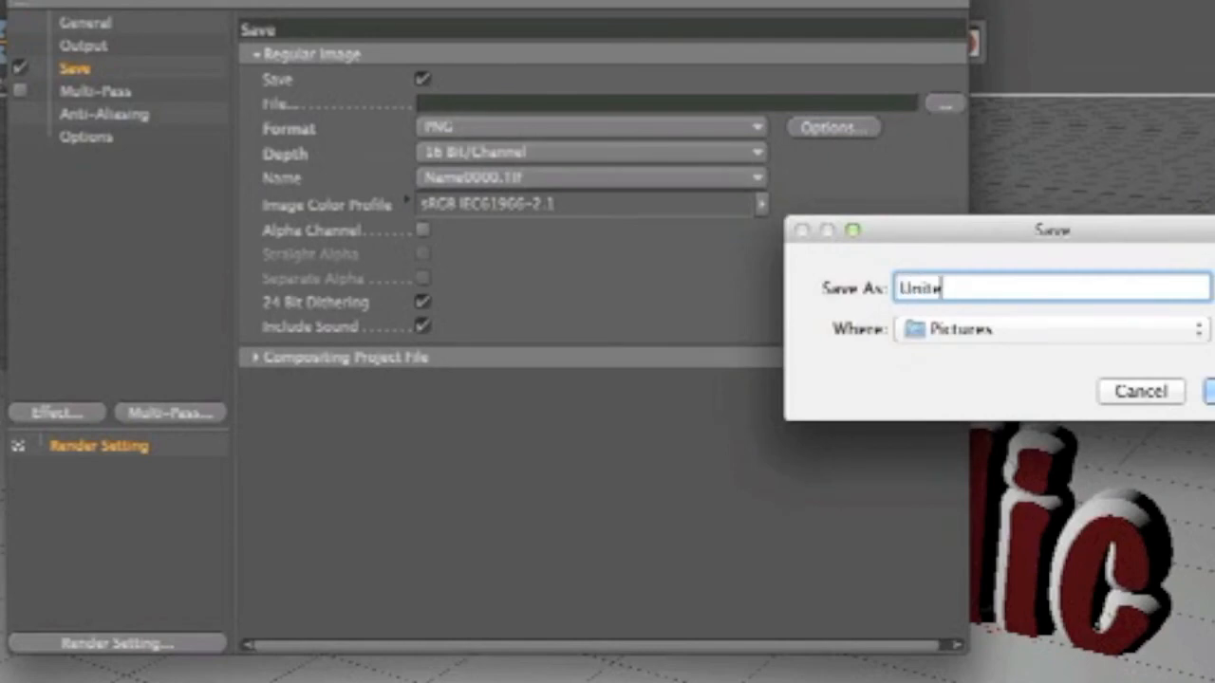
type("dRelicPhto")
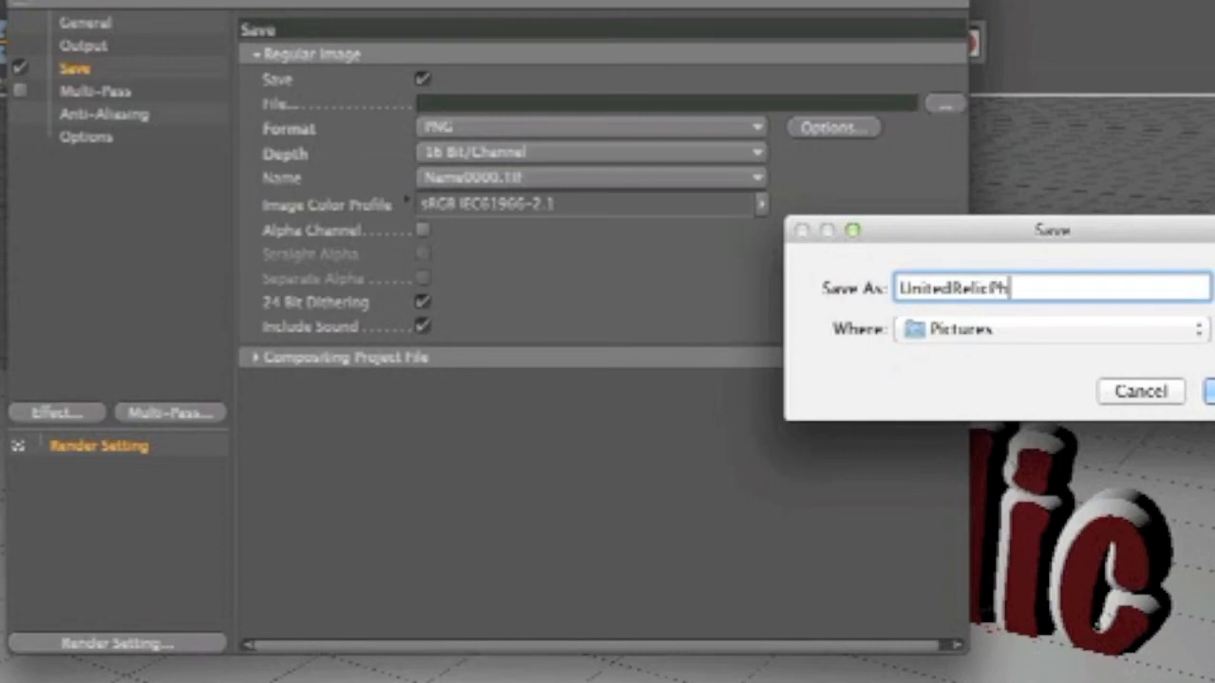
key("BackSpace")
key("BackSpace")
type("oto2")
left_click(1209, 392)
Set the render's anti-aliasing to Best with the Still Image filter, look over the render options and close the render settings
left_click(100, 94)
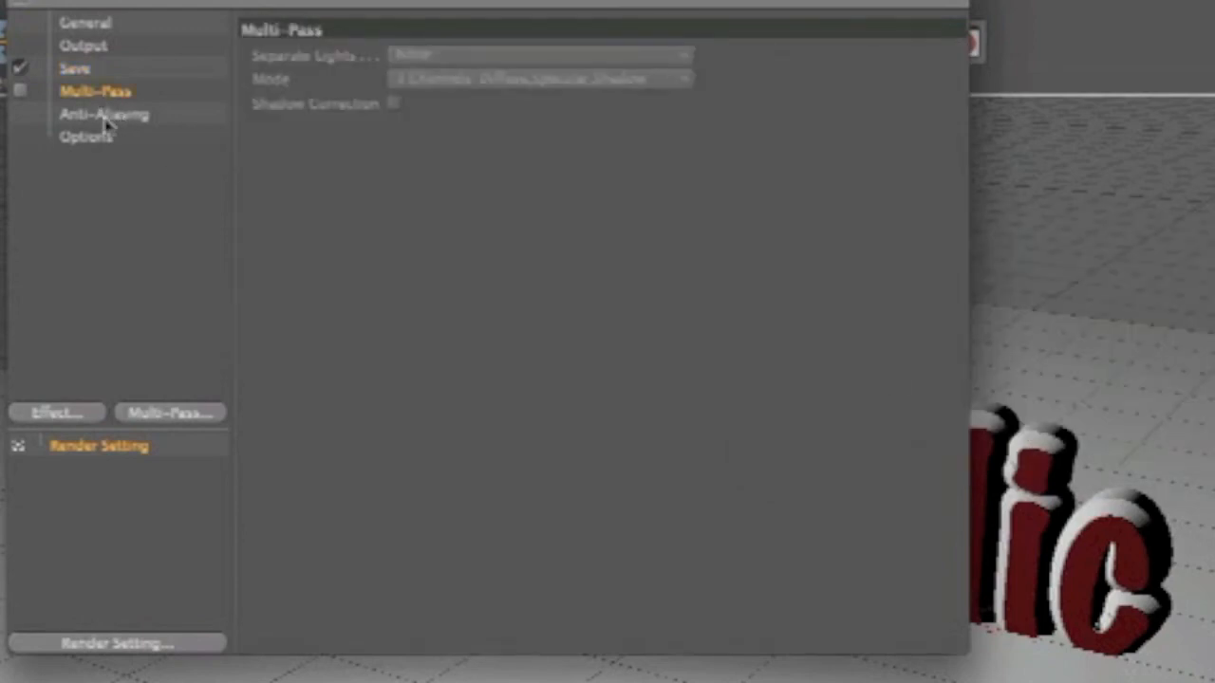
left_click(104, 116)
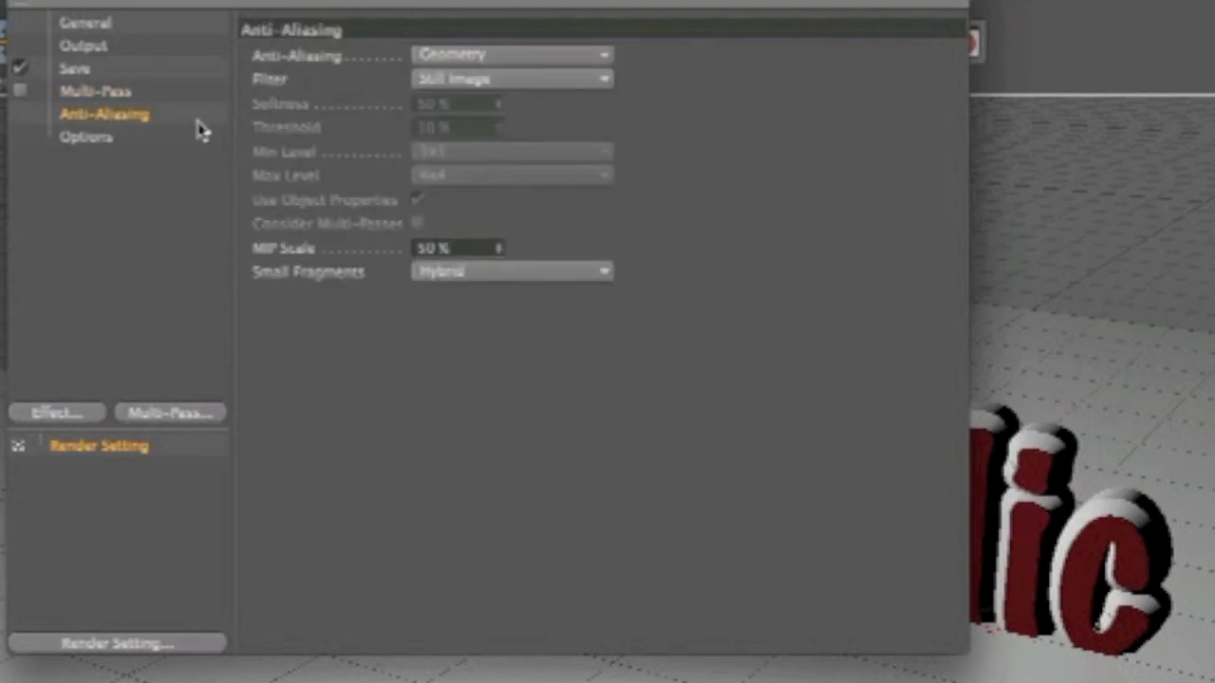
left_click(543, 69)
left_click(496, 124)
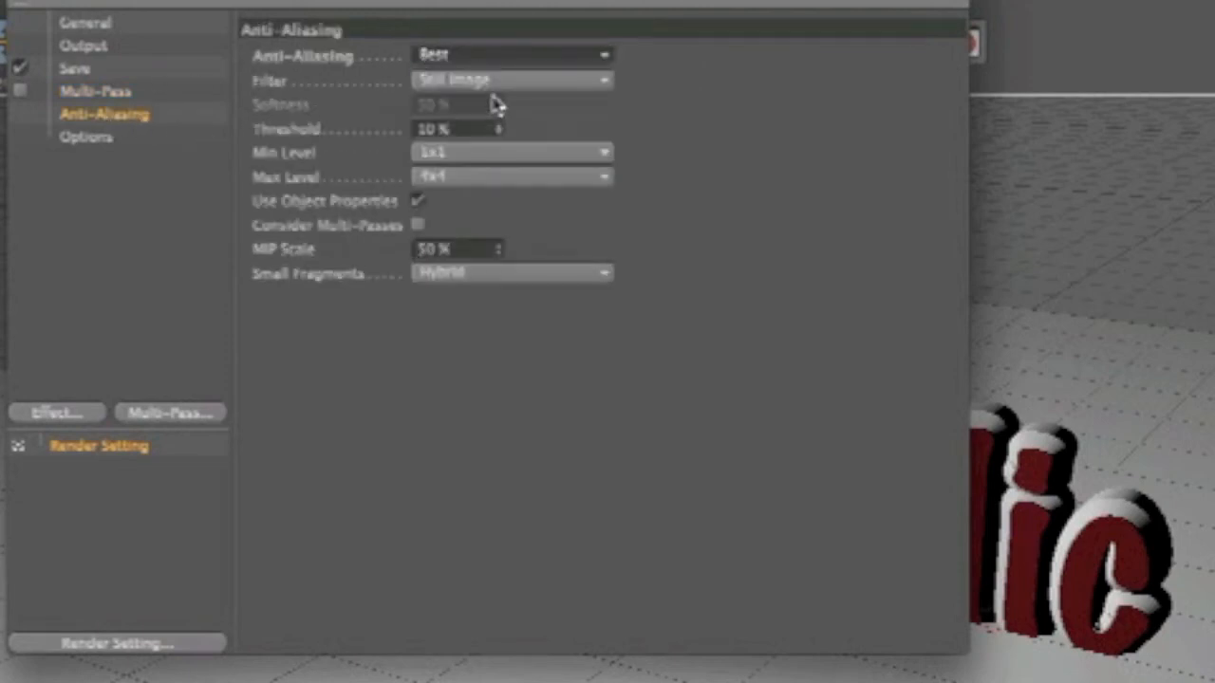
left_click(479, 83)
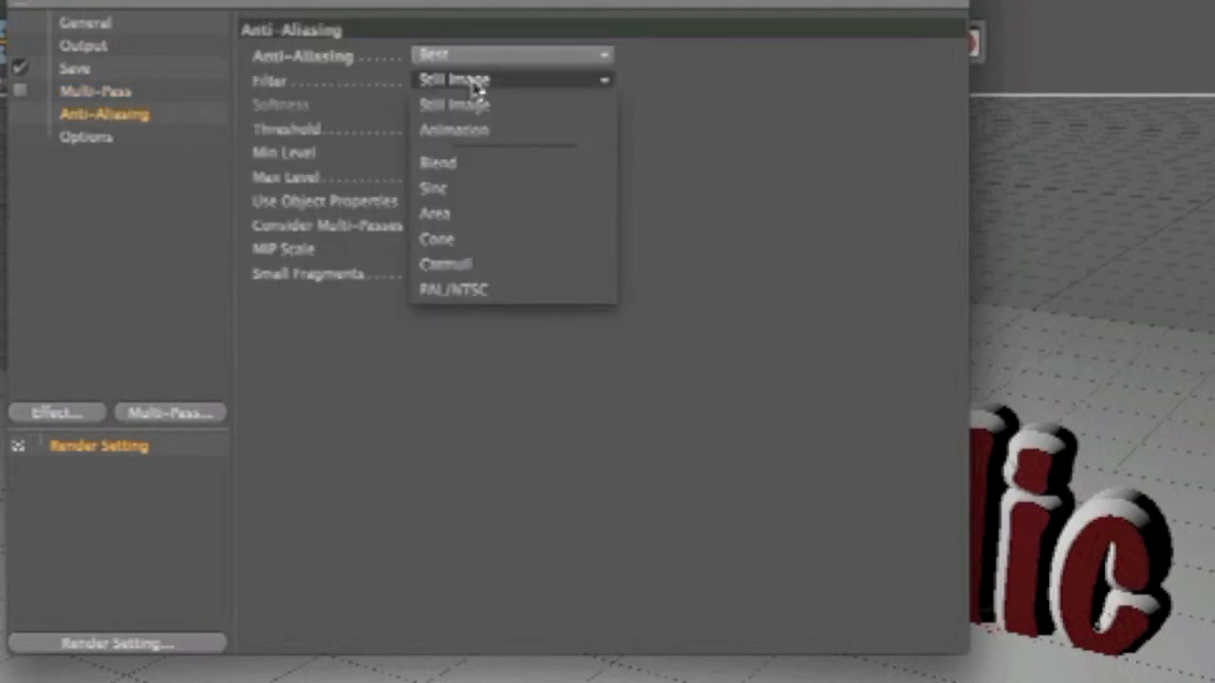
left_click(483, 130)
left_click(484, 86)
left_click(486, 104)
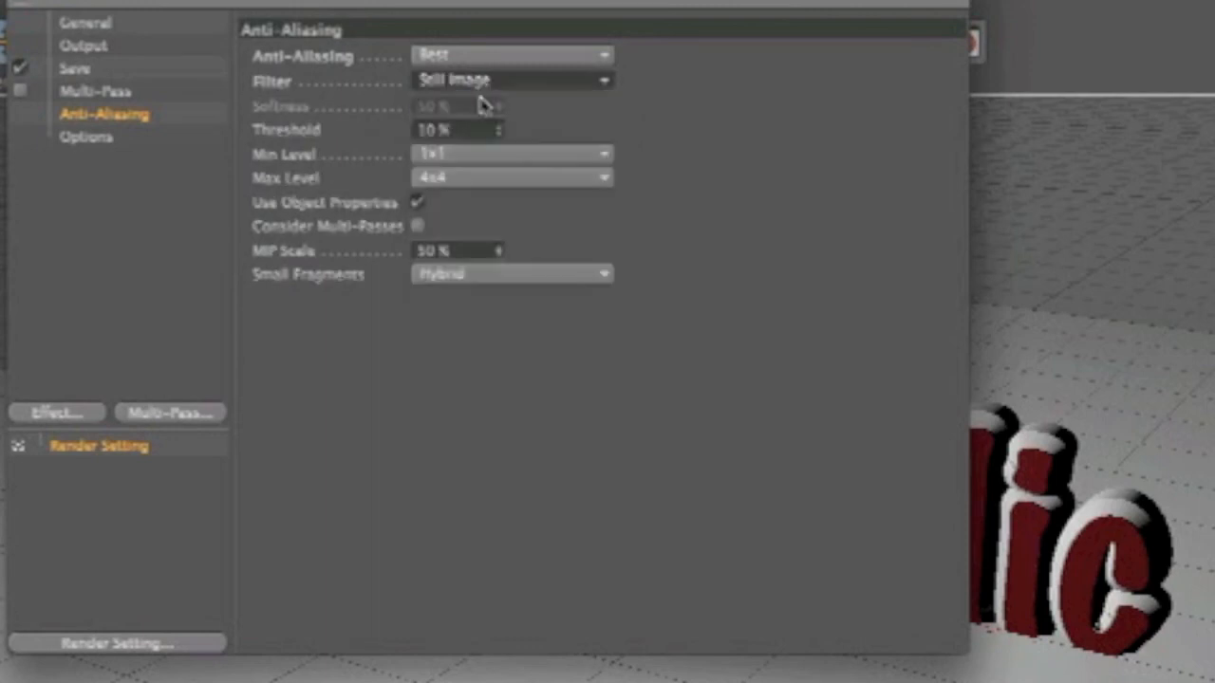
left_click(106, 138)
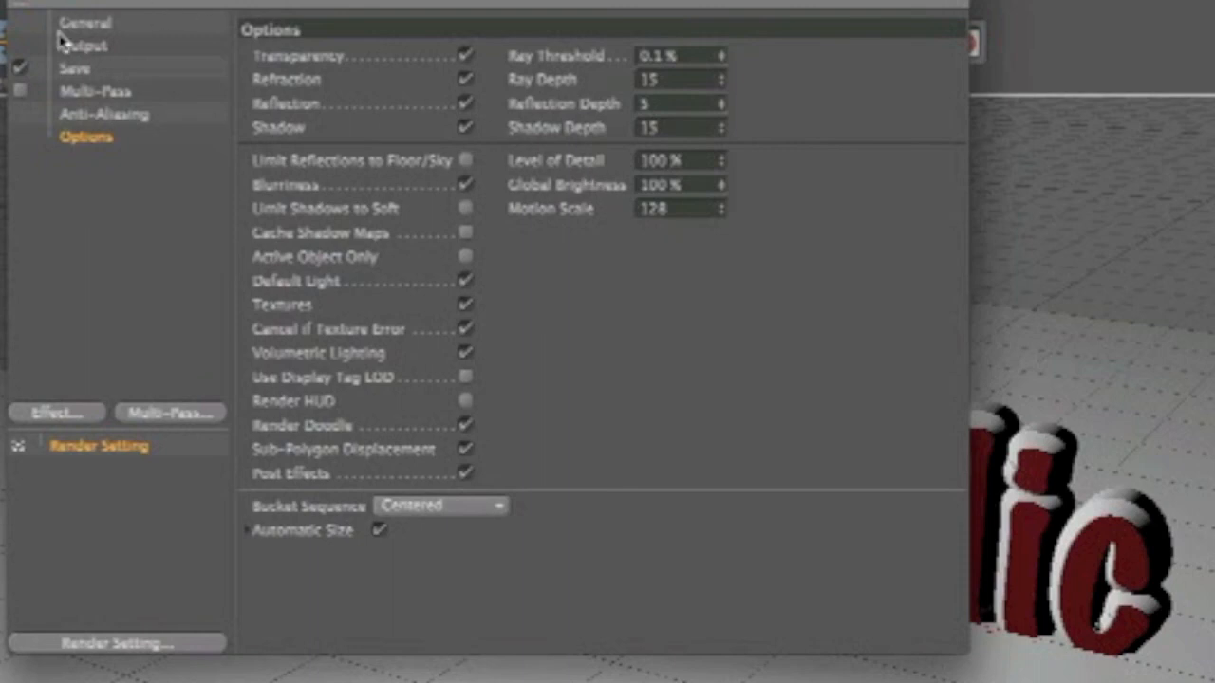
left_click(29, 4)
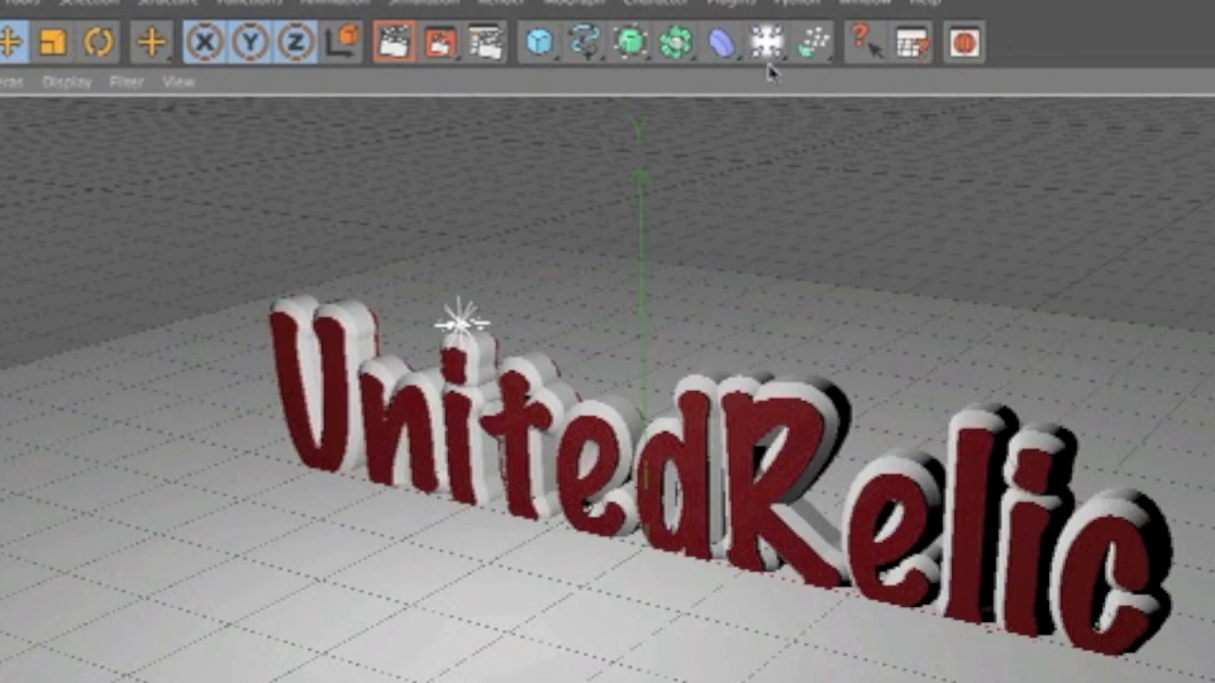
Add a camera, make it the active scene camera and frame the text through it from a slightly lower angle
left_click_drag(767, 42, 824, 215)
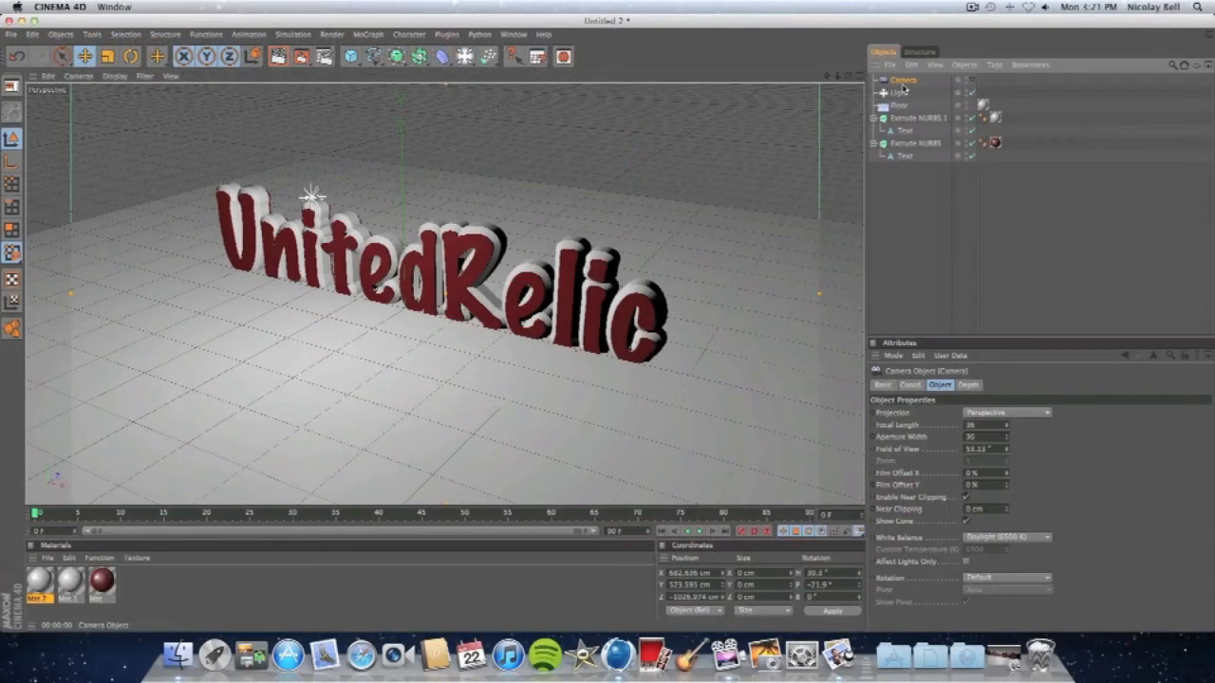
left_click_drag(848, 76, 849, 88)
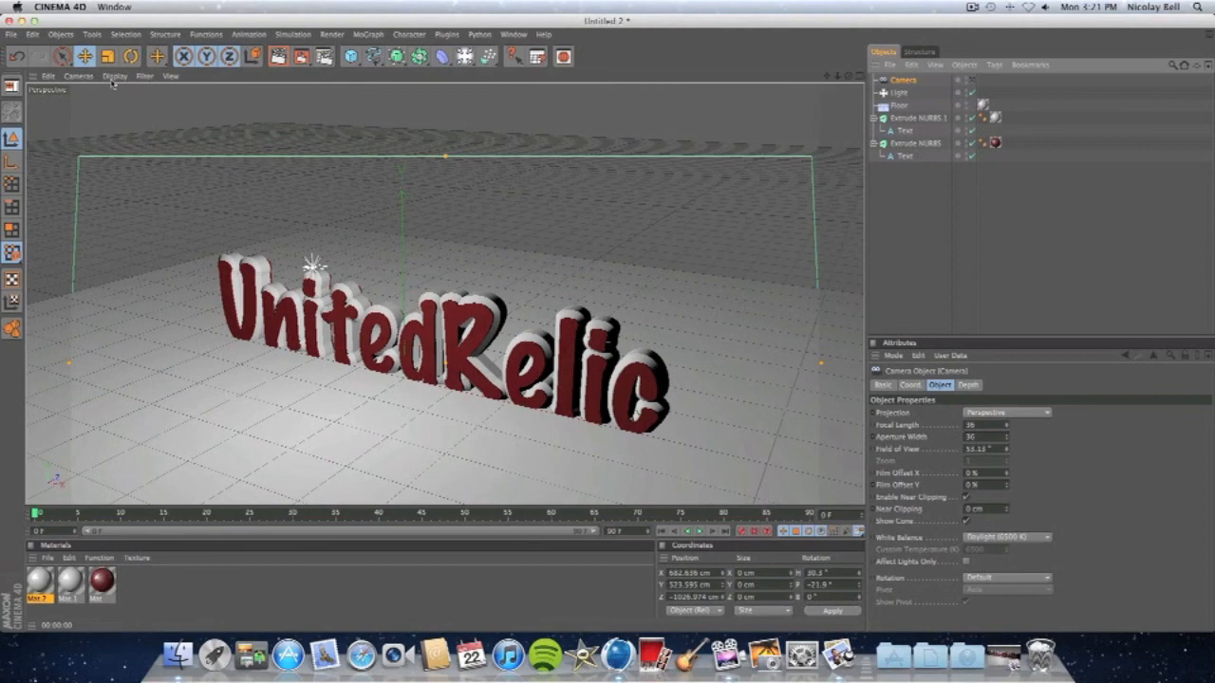
left_click(77, 76)
mouse_move(105, 95)
left_click(166, 94)
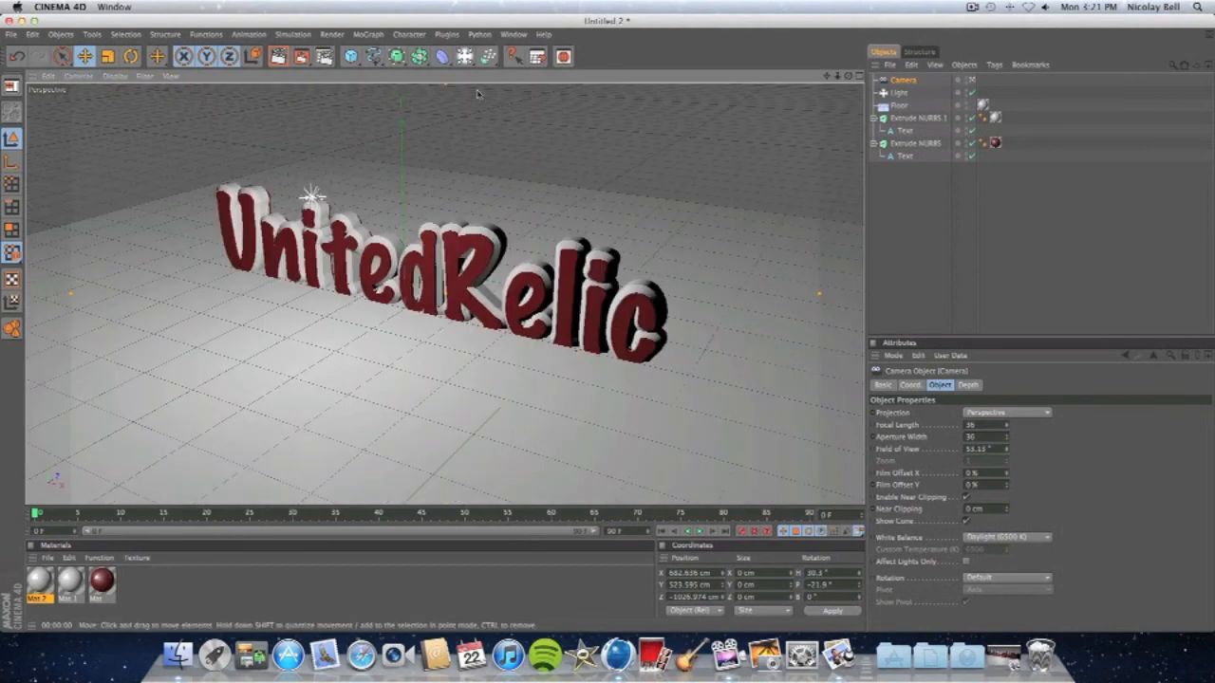
left_click_drag(849, 76, 822, 41)
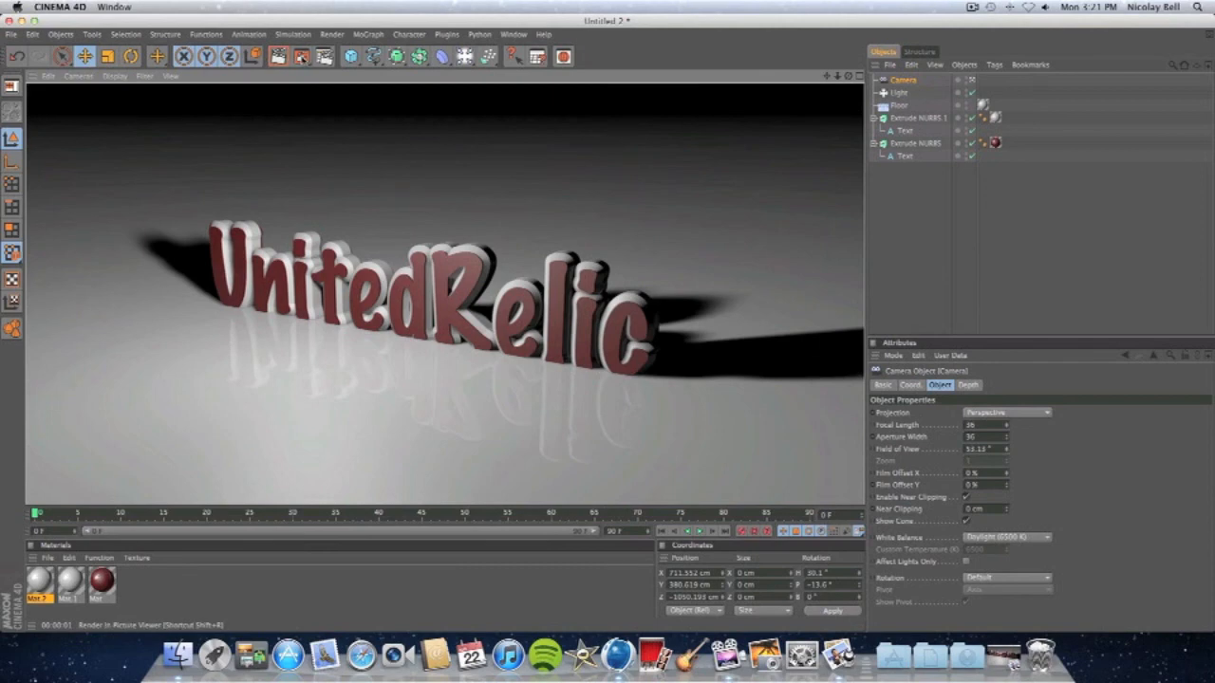
Render the final image to the Picture Viewer and compare UnitedRelicPhoto with UnitedRelicPhoto2
left_click(300, 55)
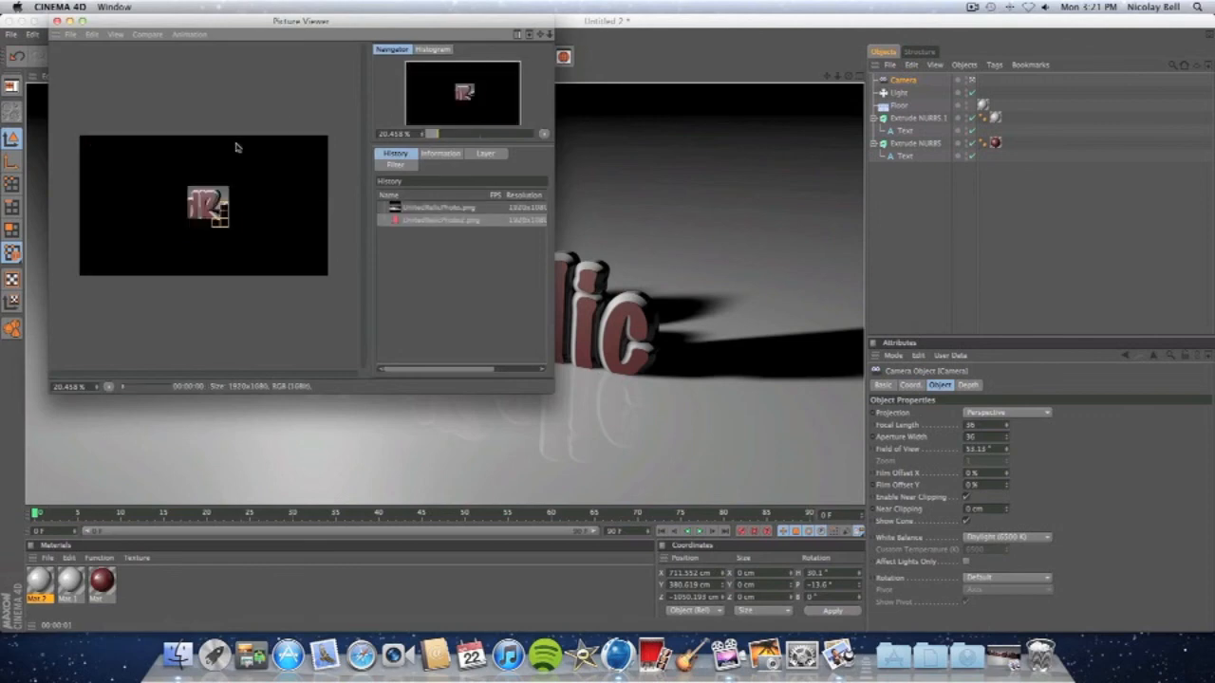
left_click(446, 209)
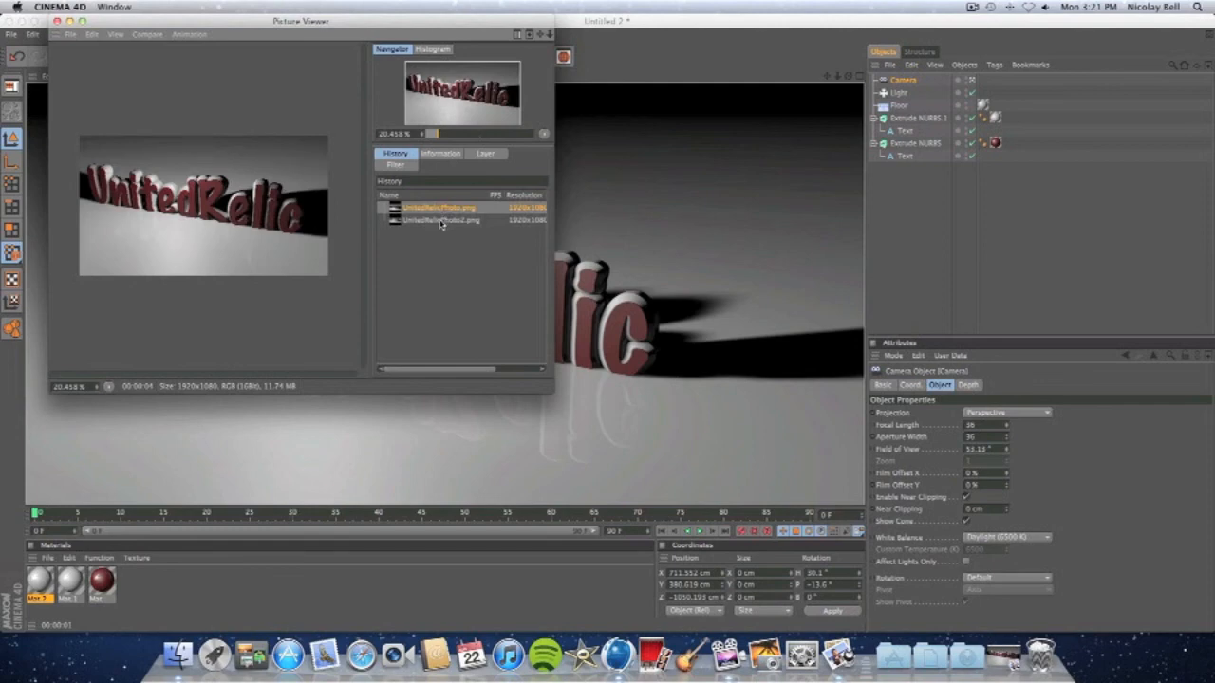
left_click(442, 221)
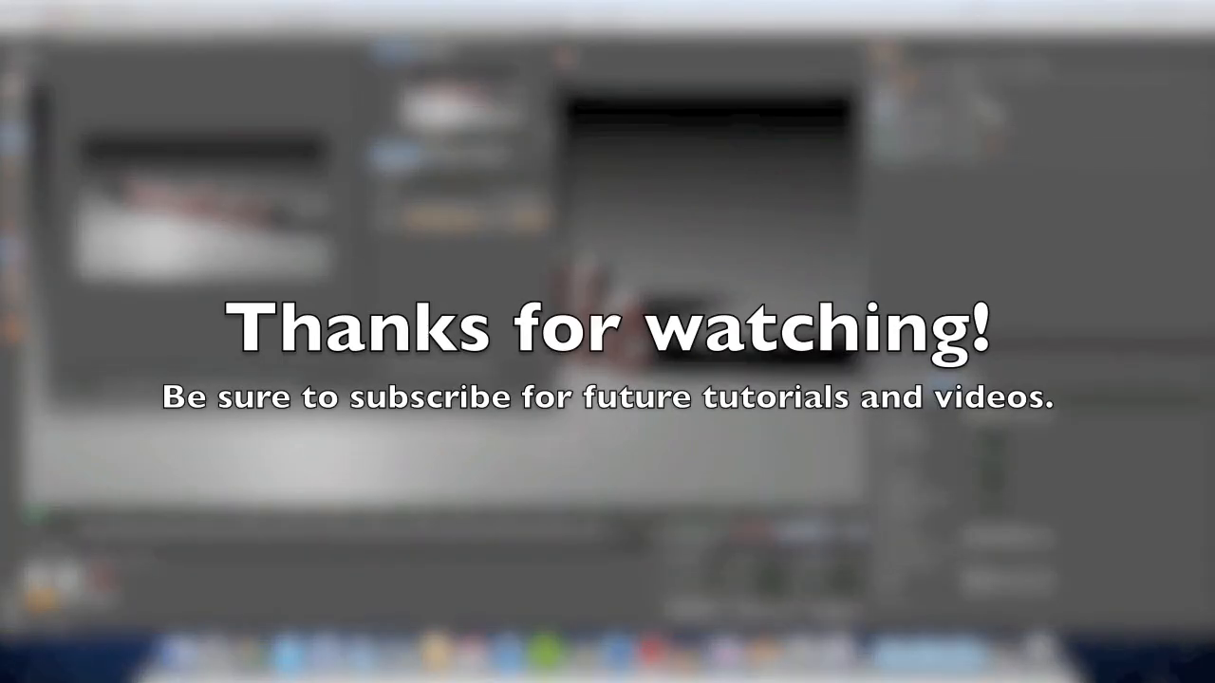